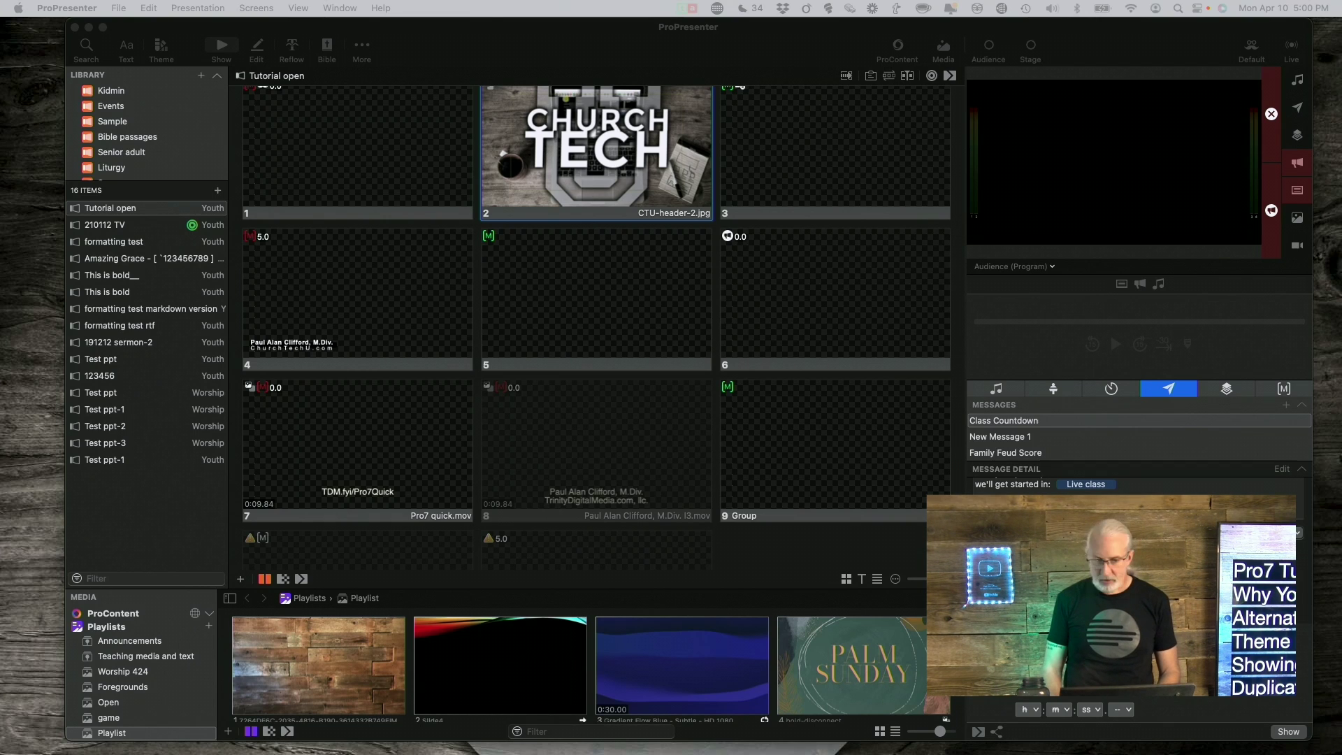
Step: Create a new theme named 'Double text' in the Theme Editor
key(super+Tab)
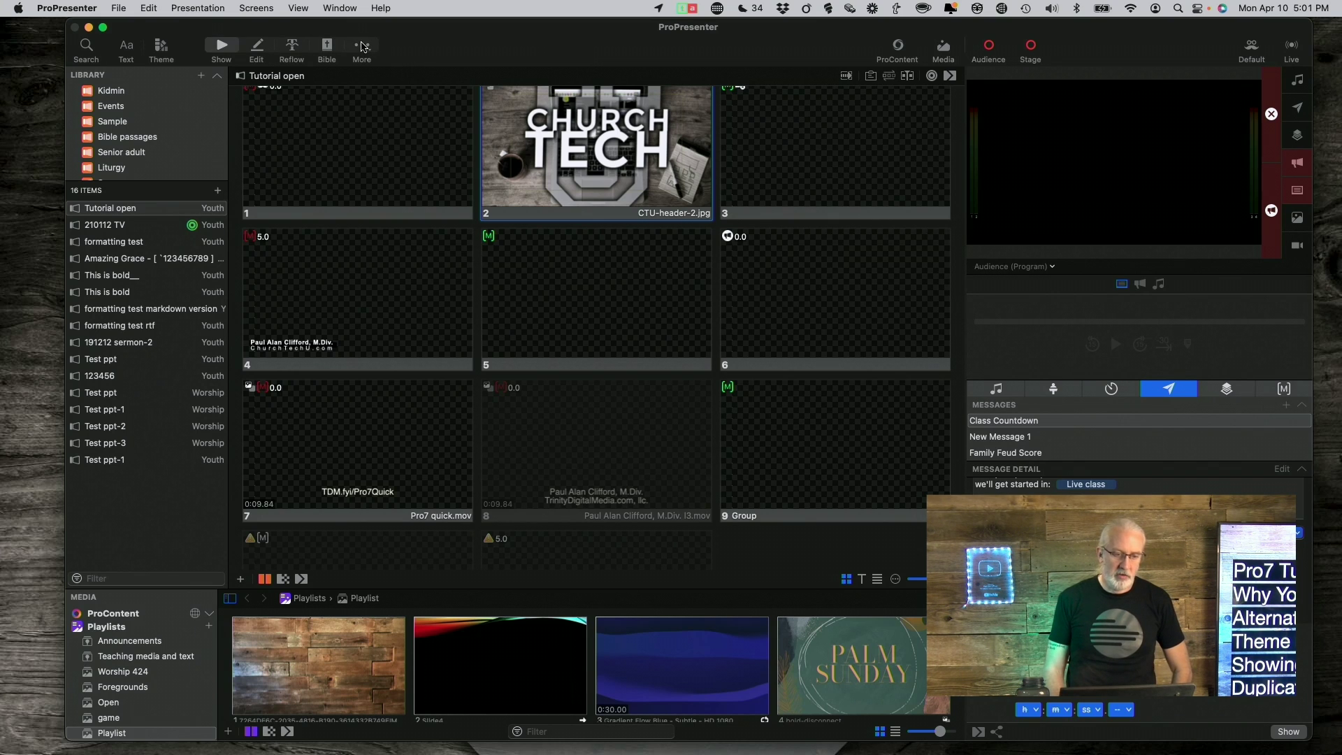
click(364, 44)
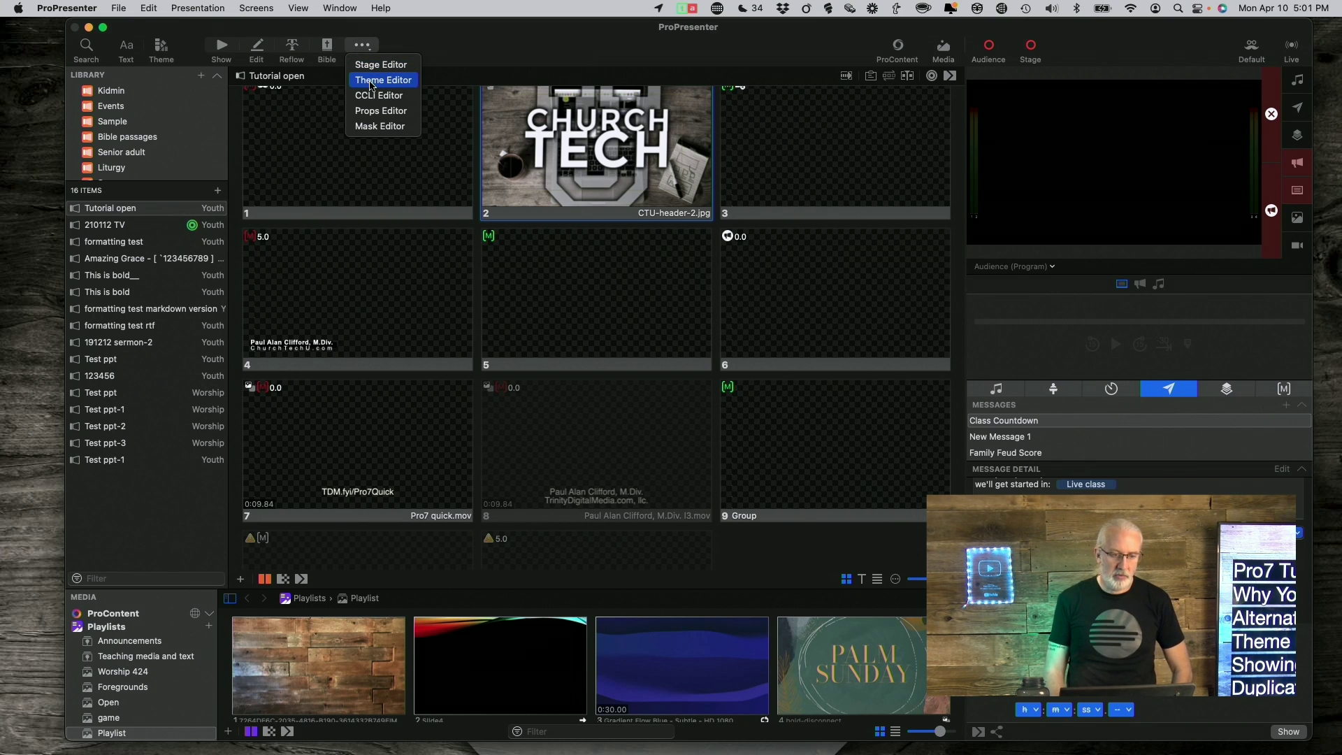
click(370, 85)
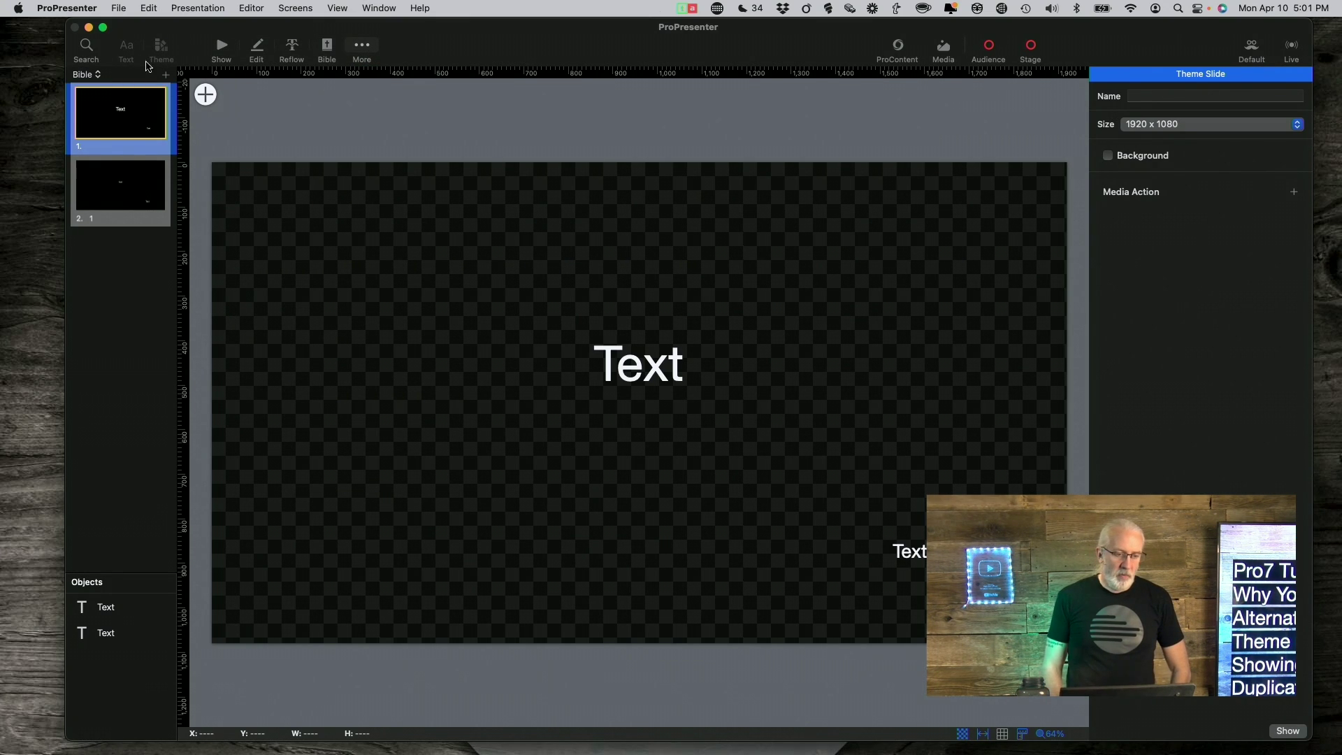
click(98, 74)
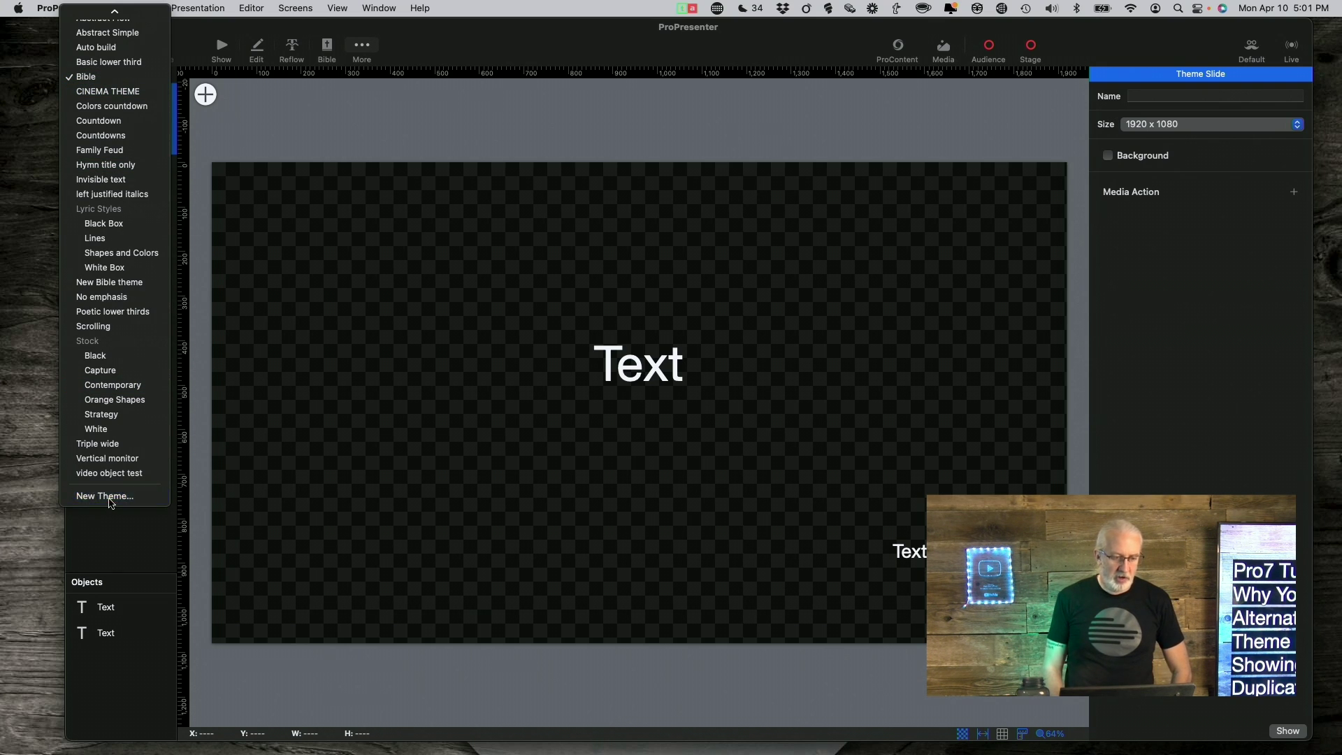
click(108, 496)
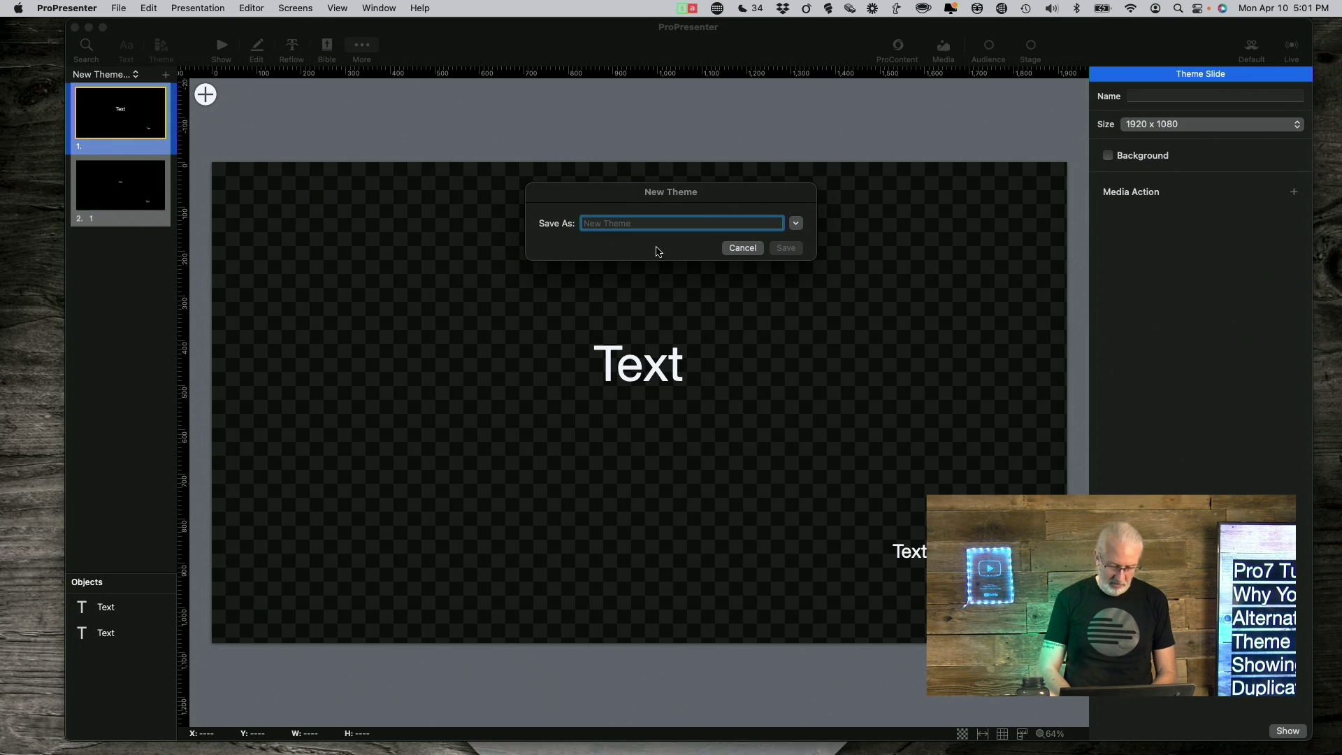
text(Double text)
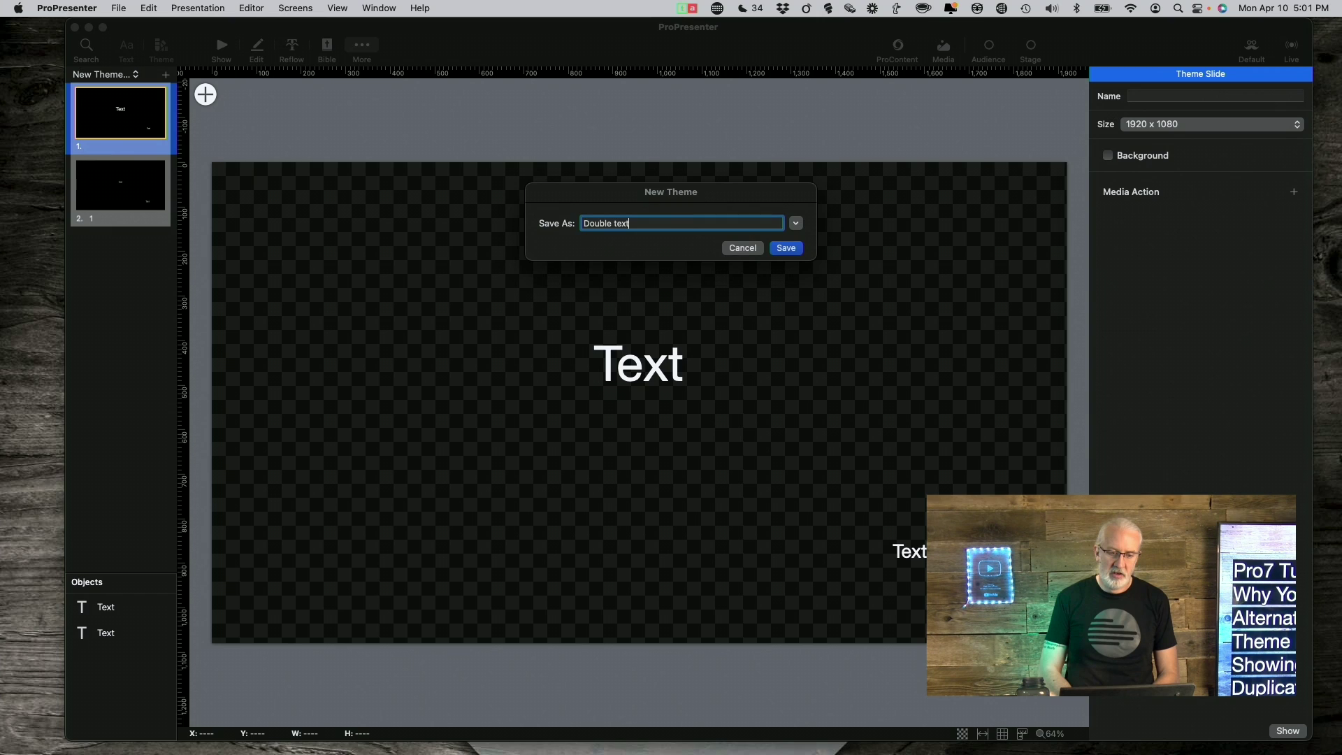
key(Return)
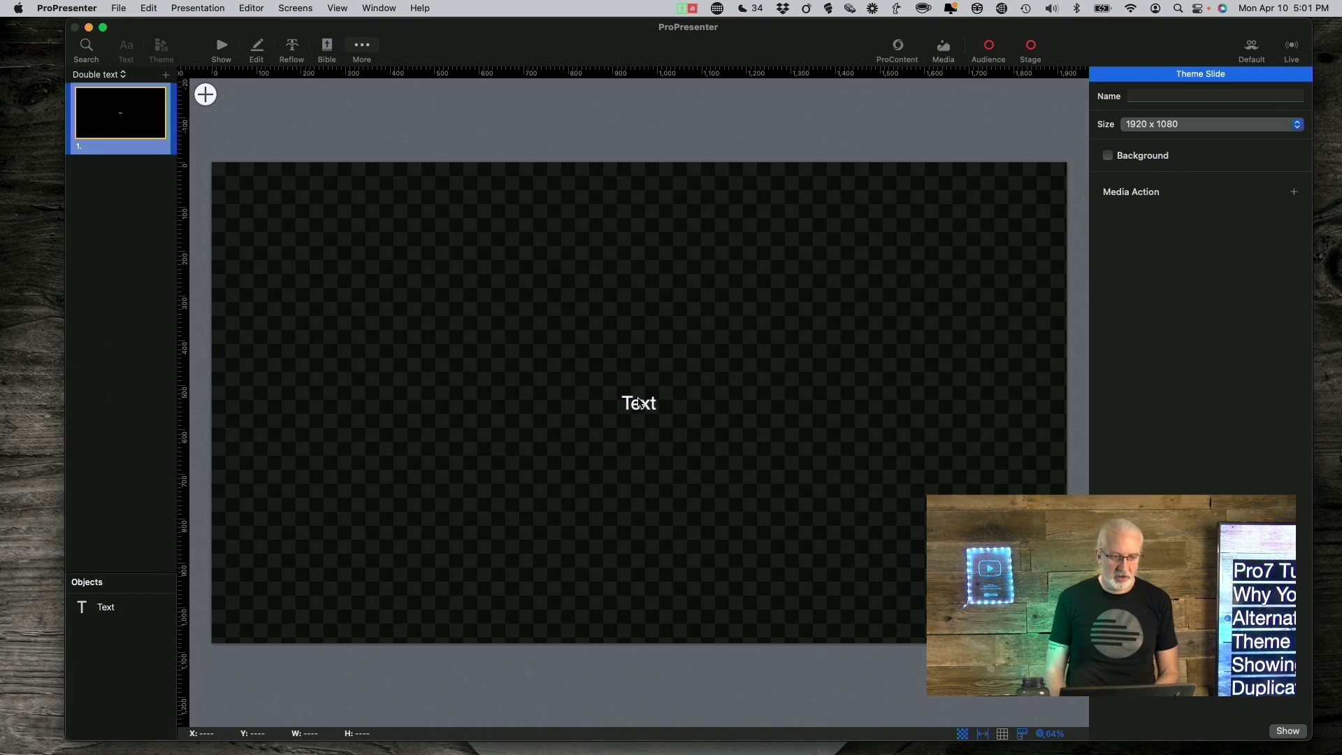
Step: Shrink the text box to a strip near the slide top and type 'lkadjfshasfkjh' into it
click(637, 410)
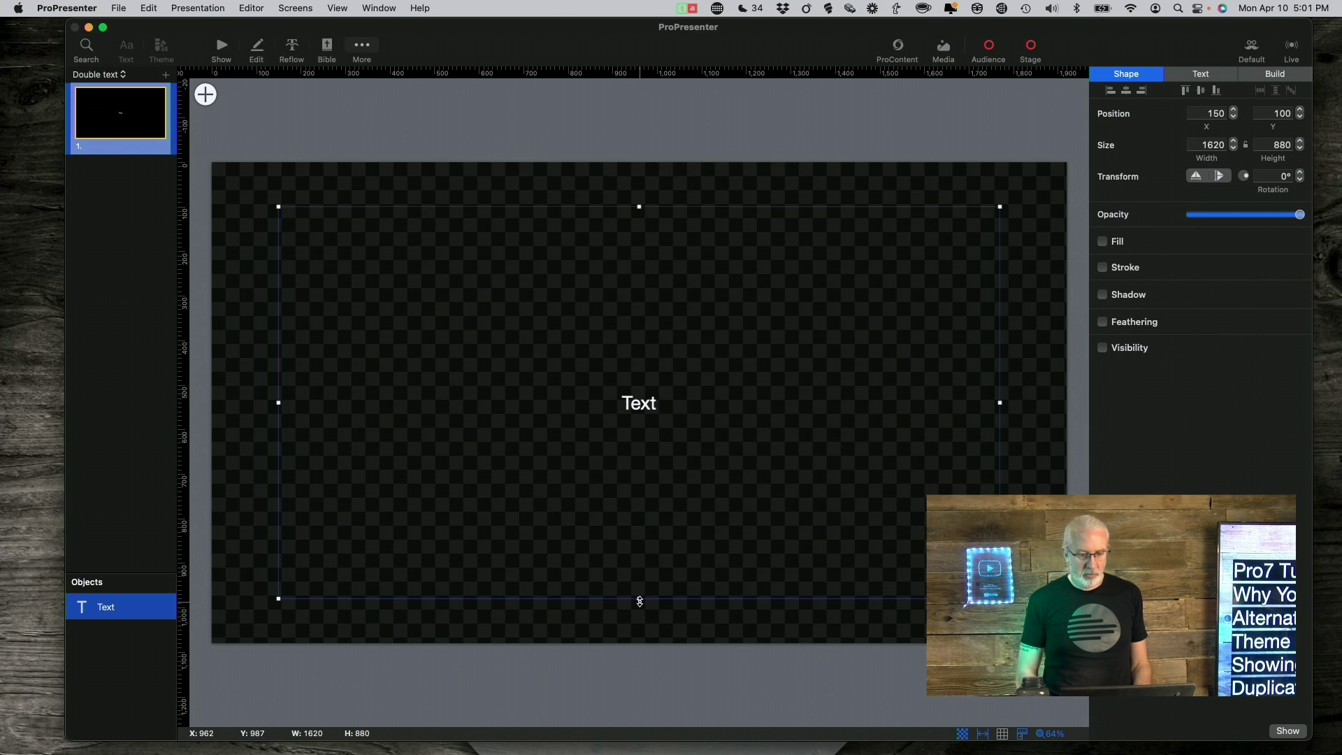
drag(638, 599, 620, 293)
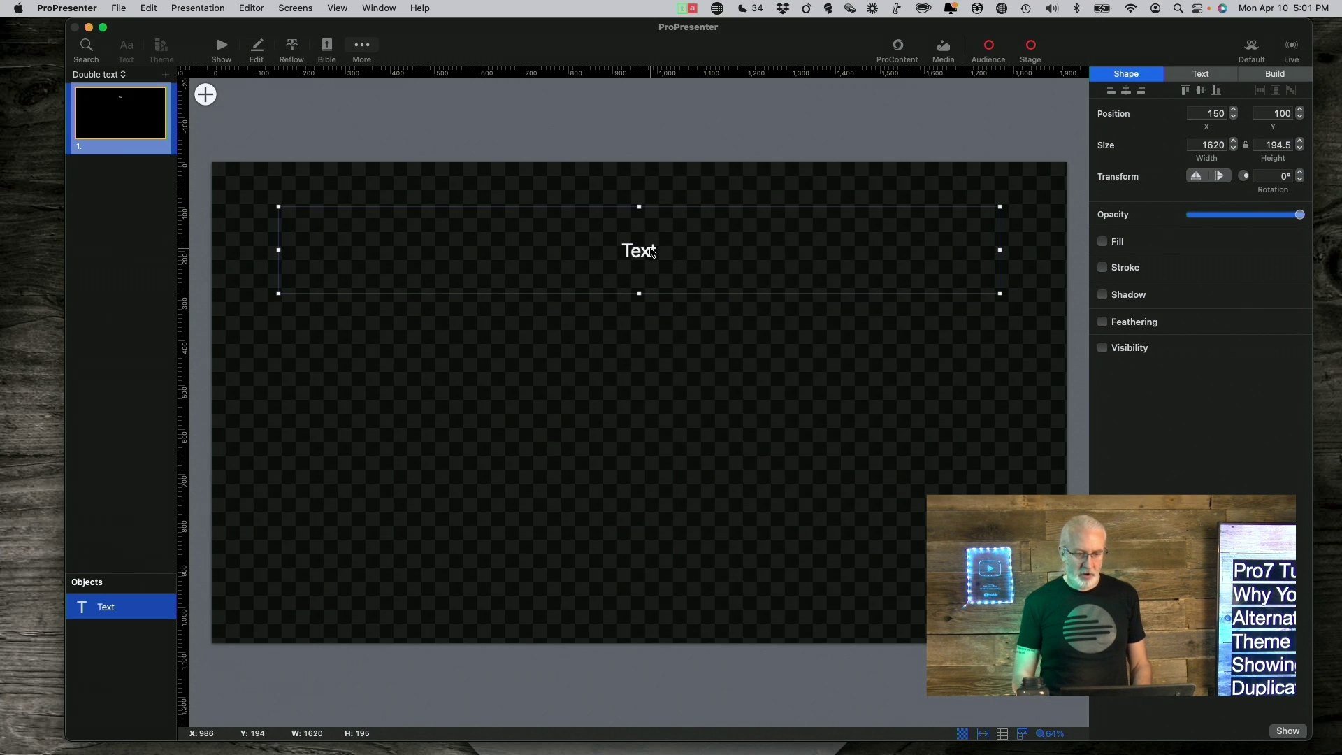
double_click(650, 253)
key(BackSpace)
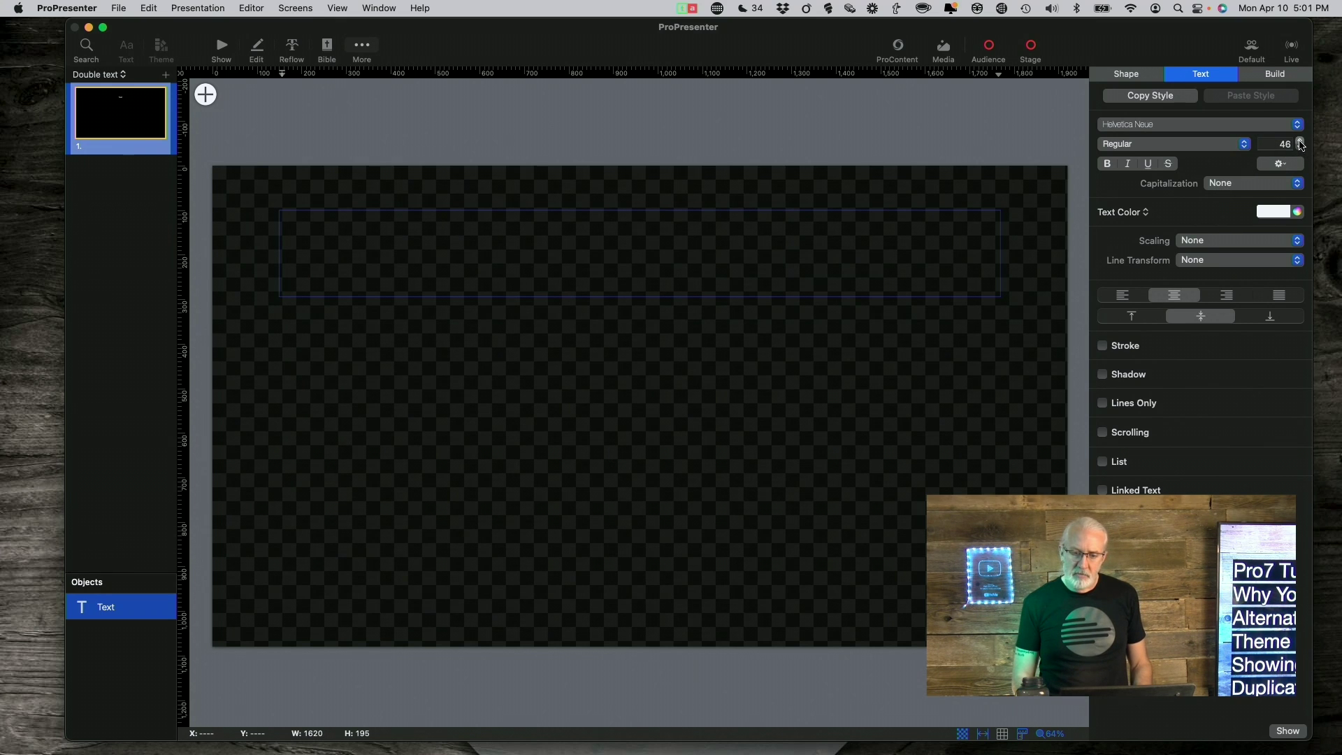
click(1299, 140)
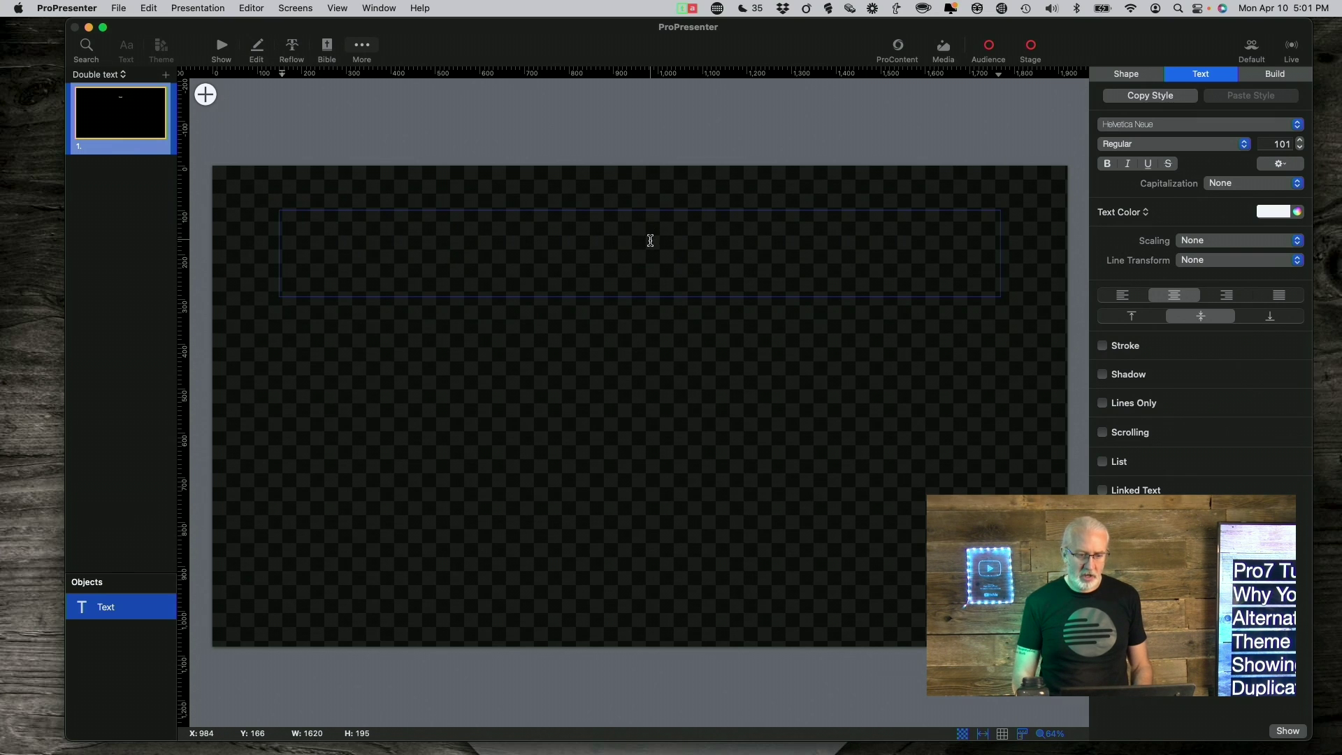
text(lkadjfshasfkjh)
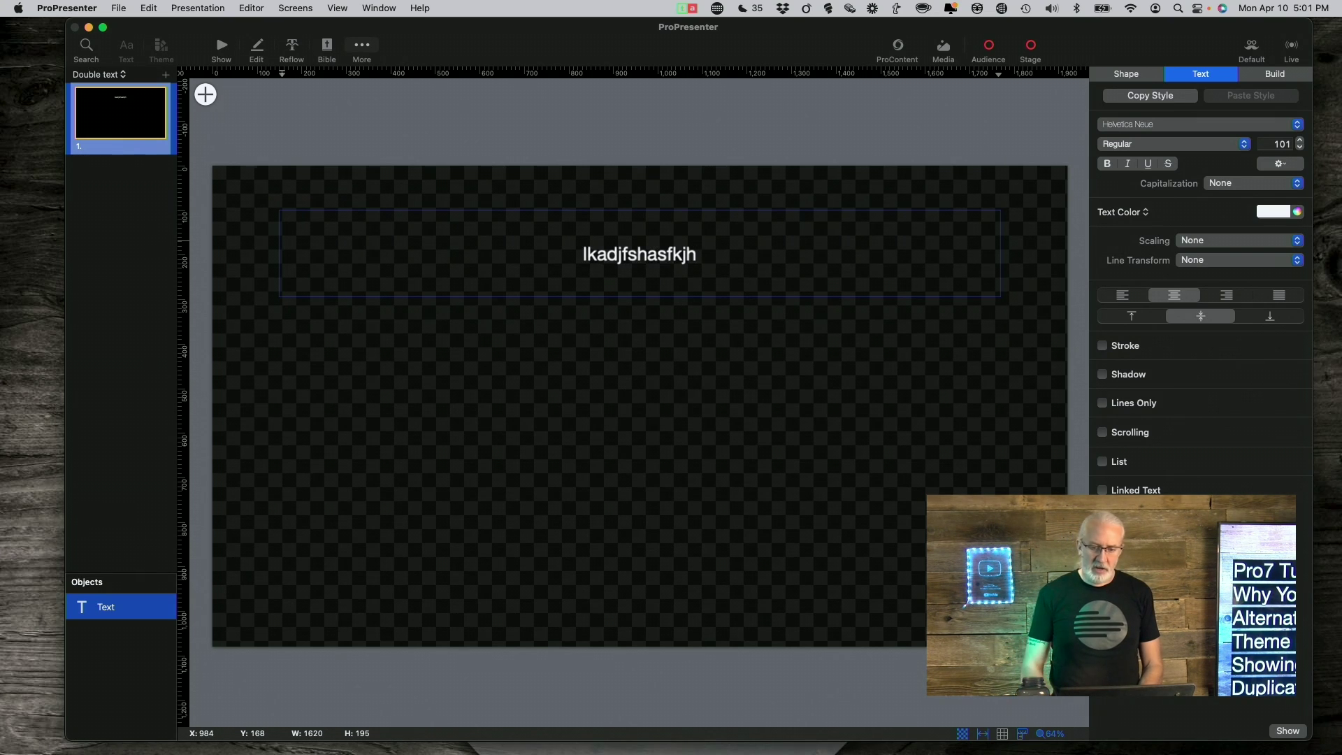
Step: Enlarge the sample text to font size 100 in the Text inspector
drag(697, 254, 572, 251)
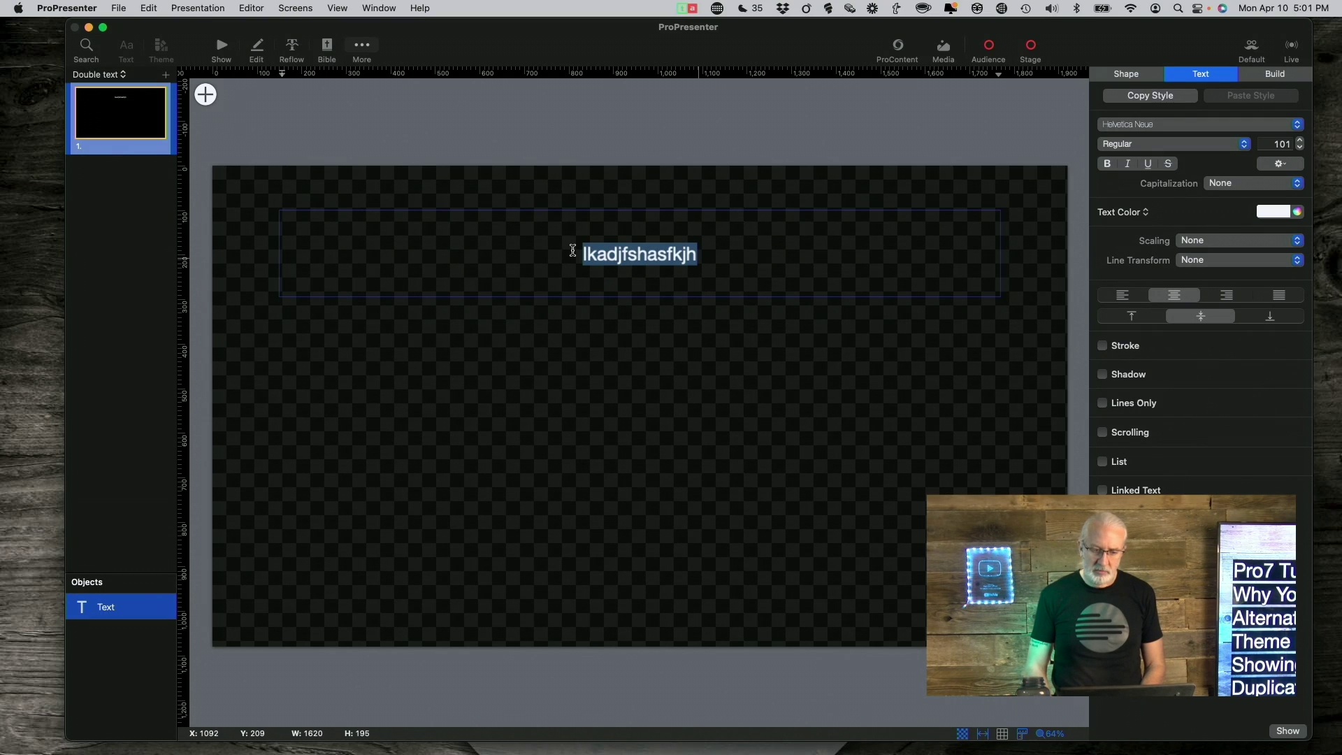
click(664, 317)
click(664, 264)
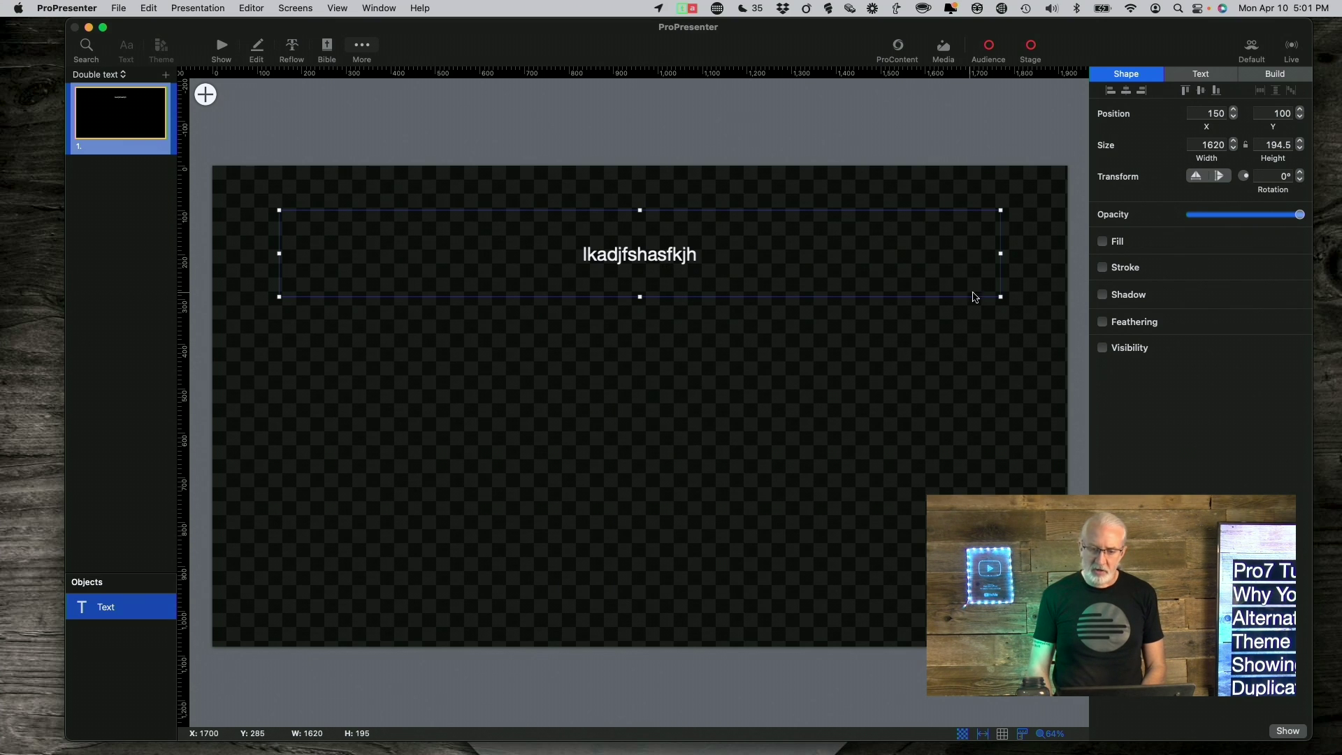
click(1199, 75)
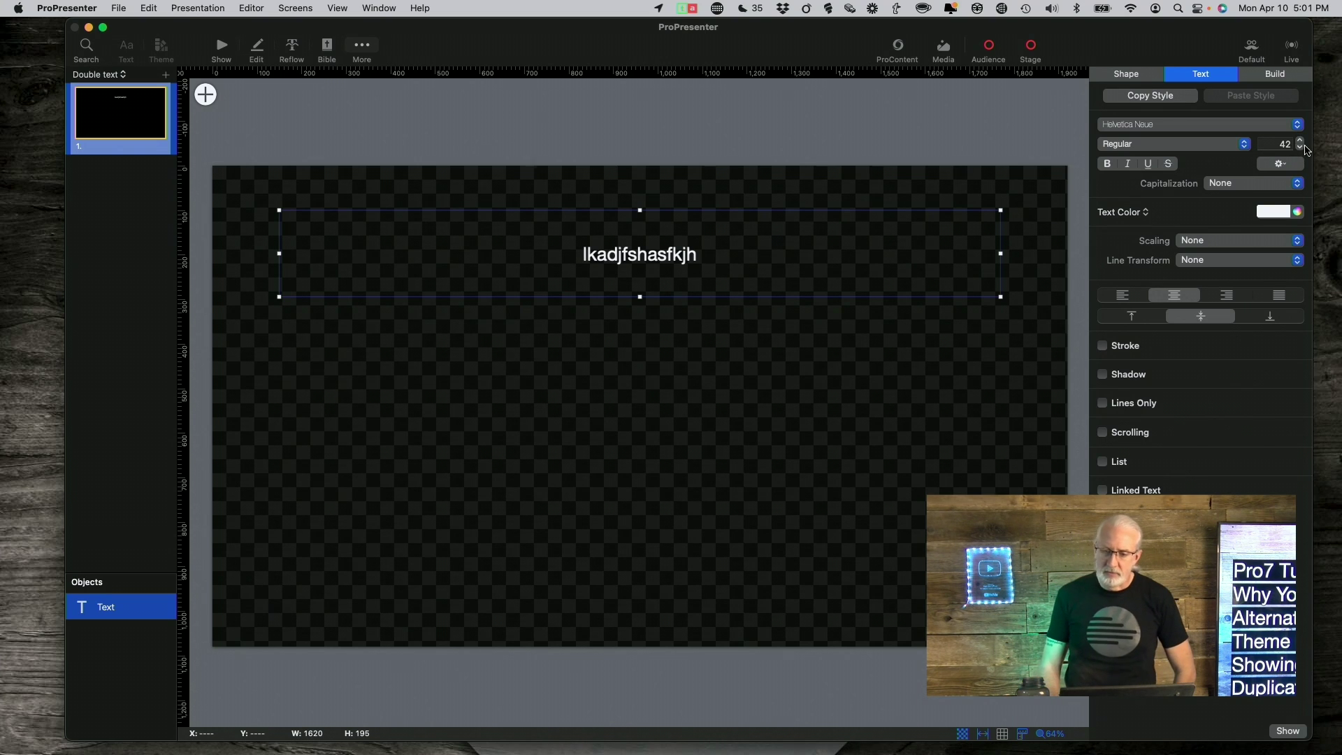
drag(1301, 141, 1301, 152)
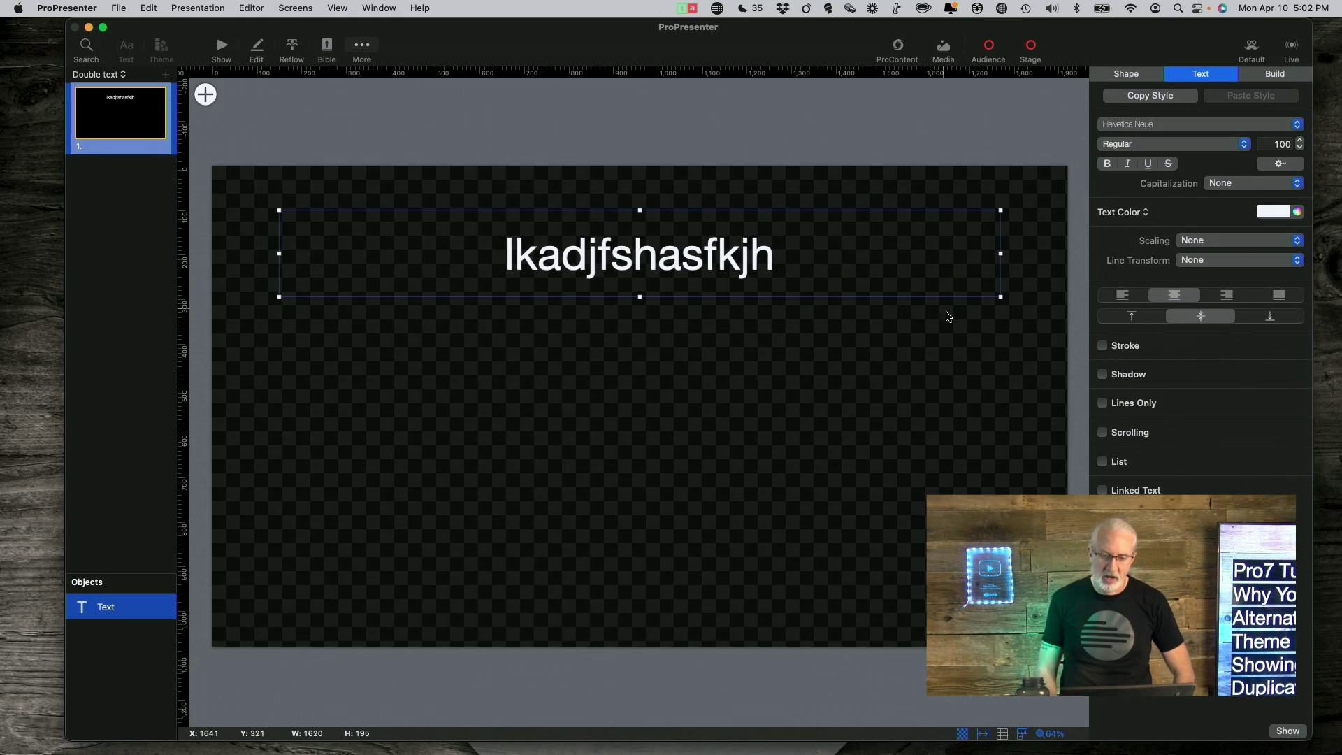
click(901, 388)
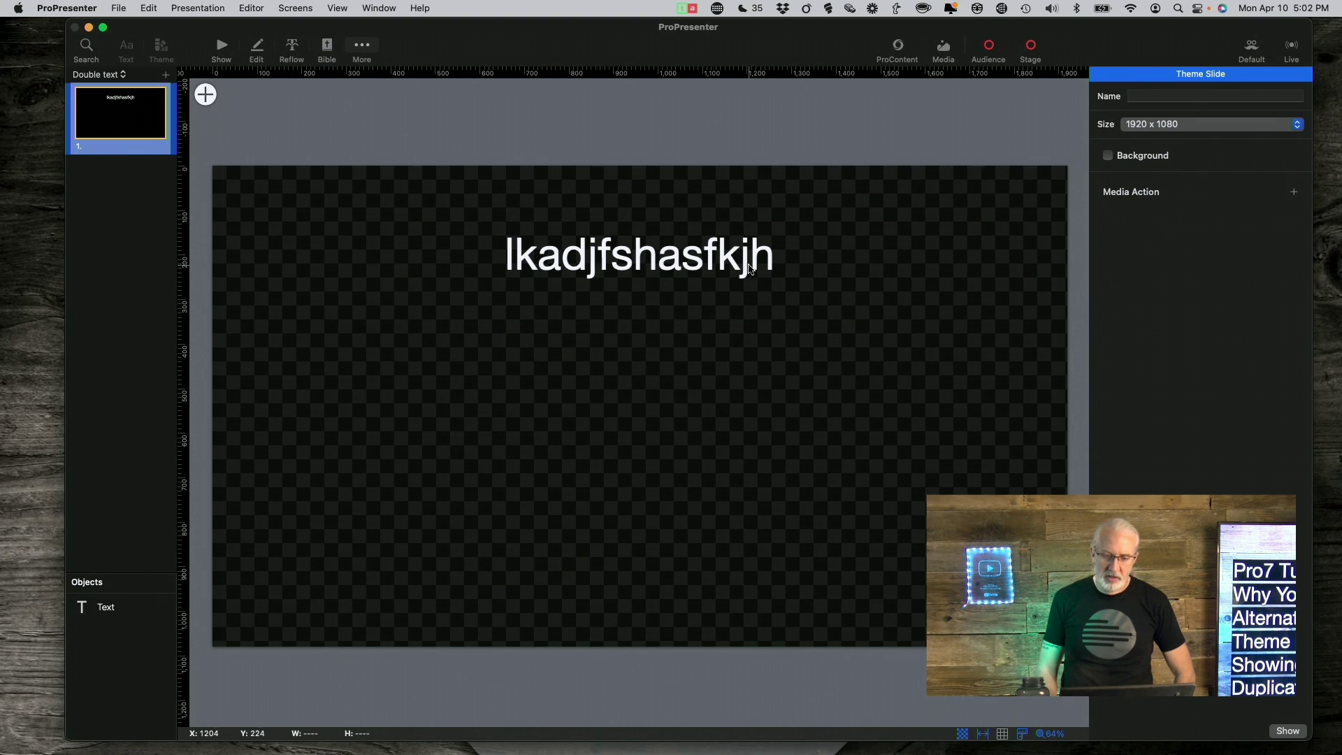
Step: Turn on Linked Text for the box, with Current Slide as the source and Text as its content
click(749, 263)
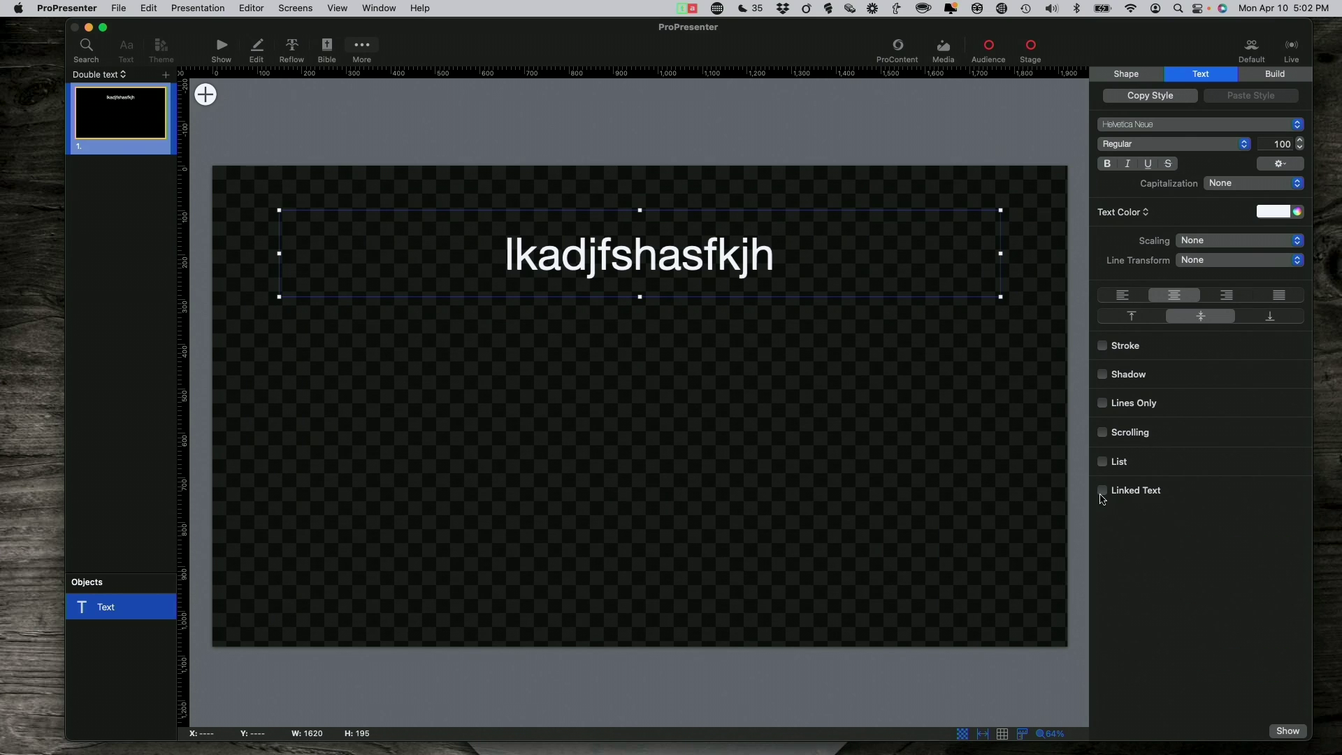
click(1102, 491)
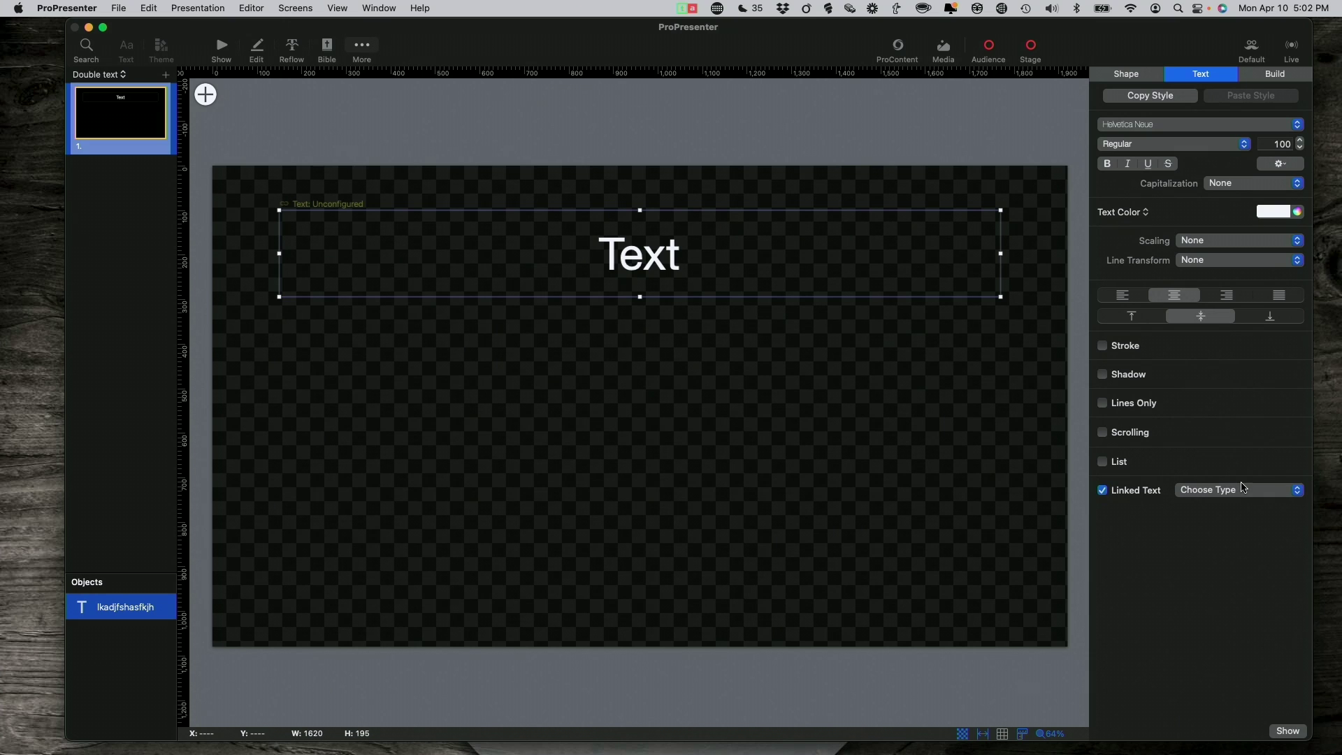
click(1244, 493)
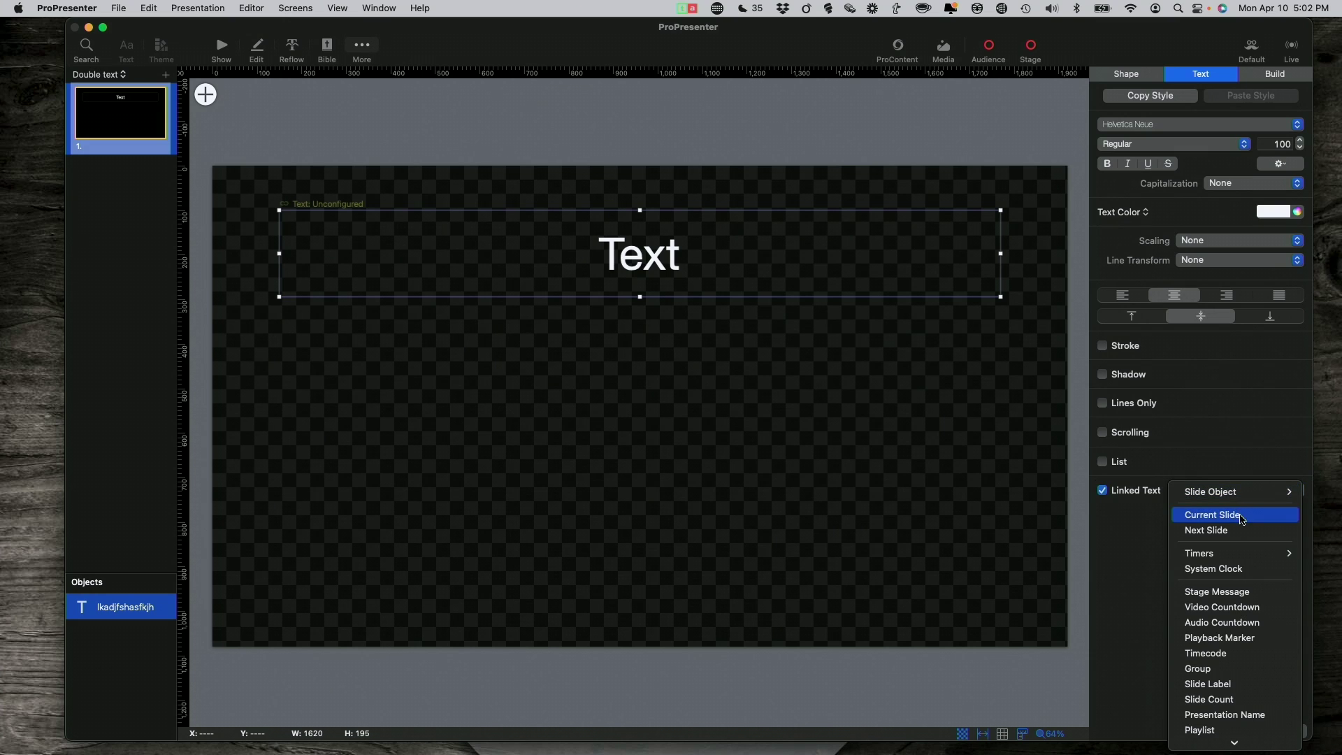
click(1241, 517)
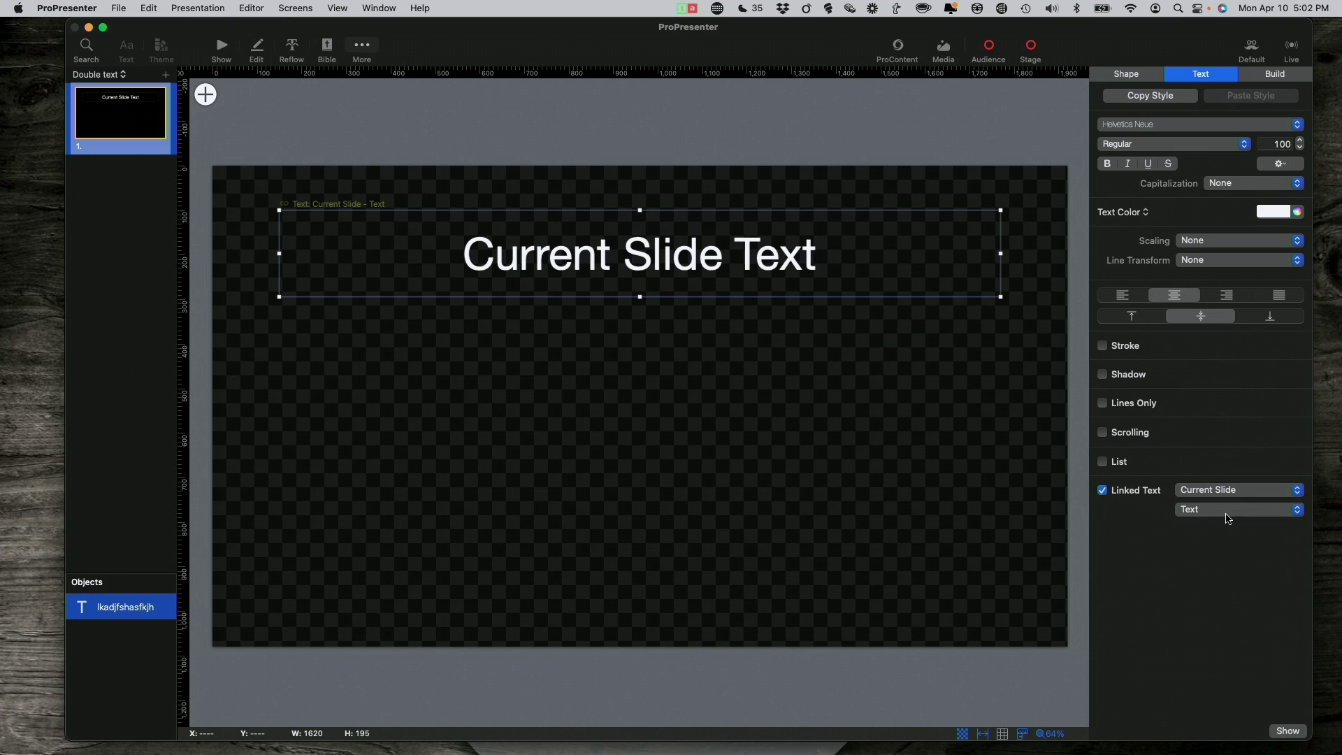
click(1228, 515)
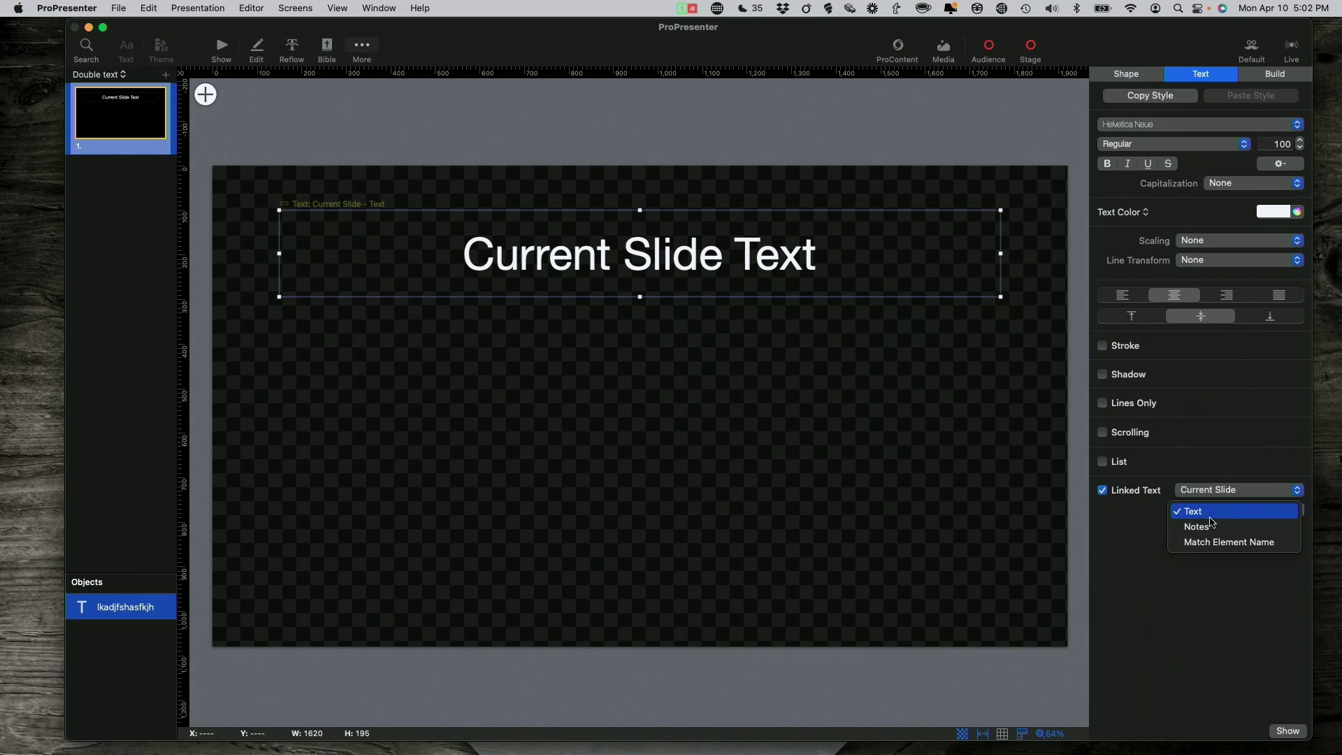
click(1136, 525)
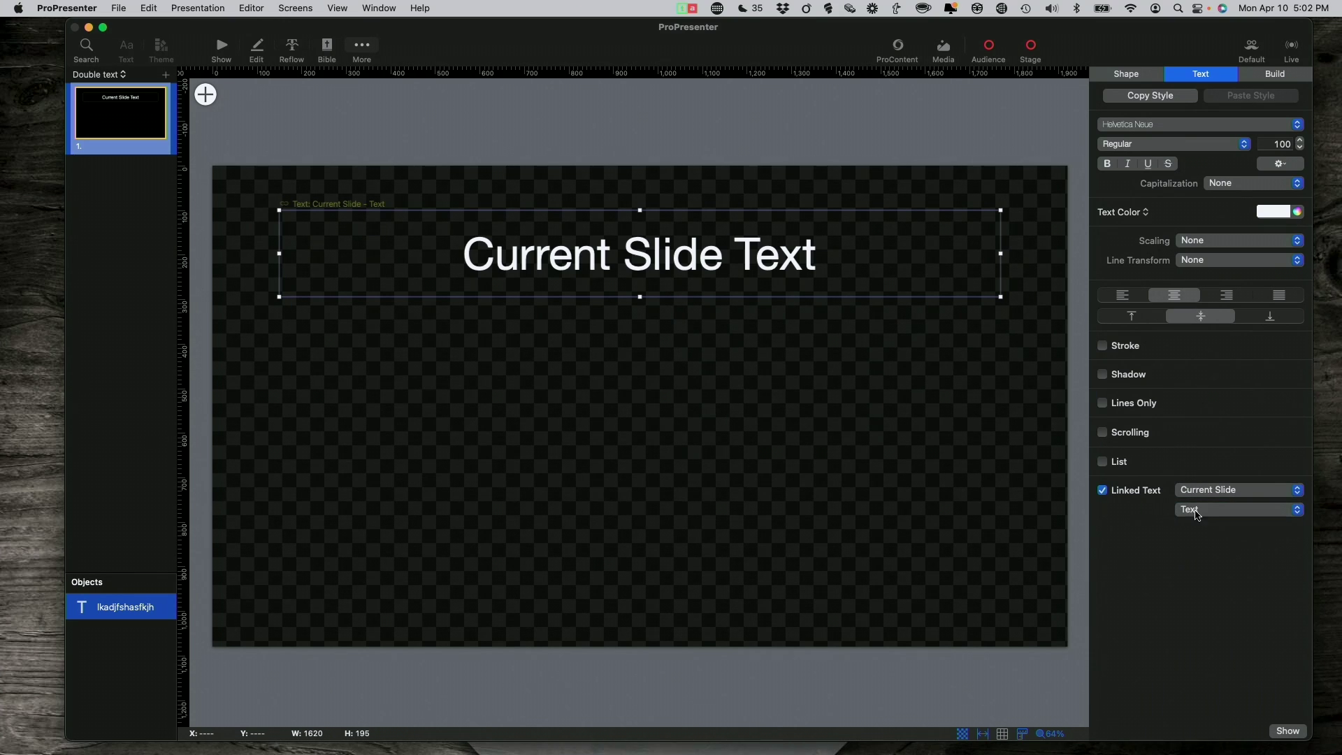
click(1190, 512)
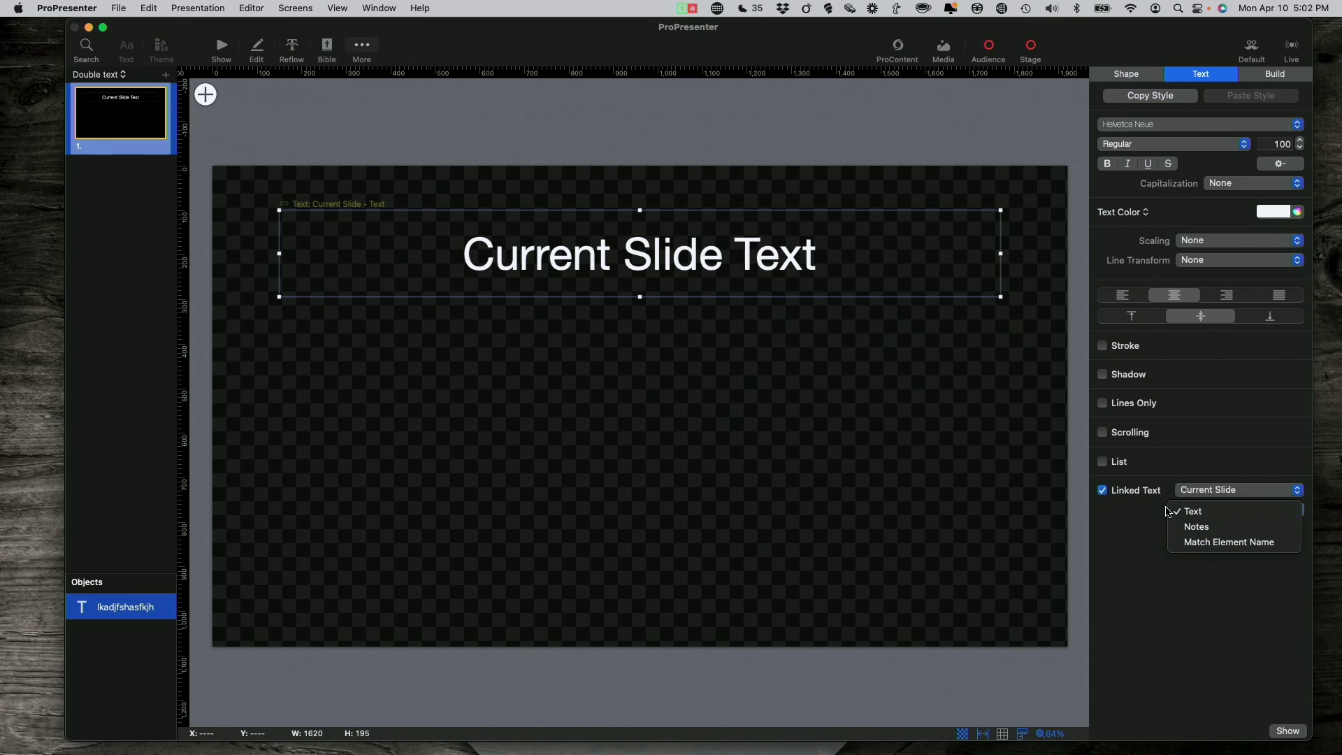
click(1152, 519)
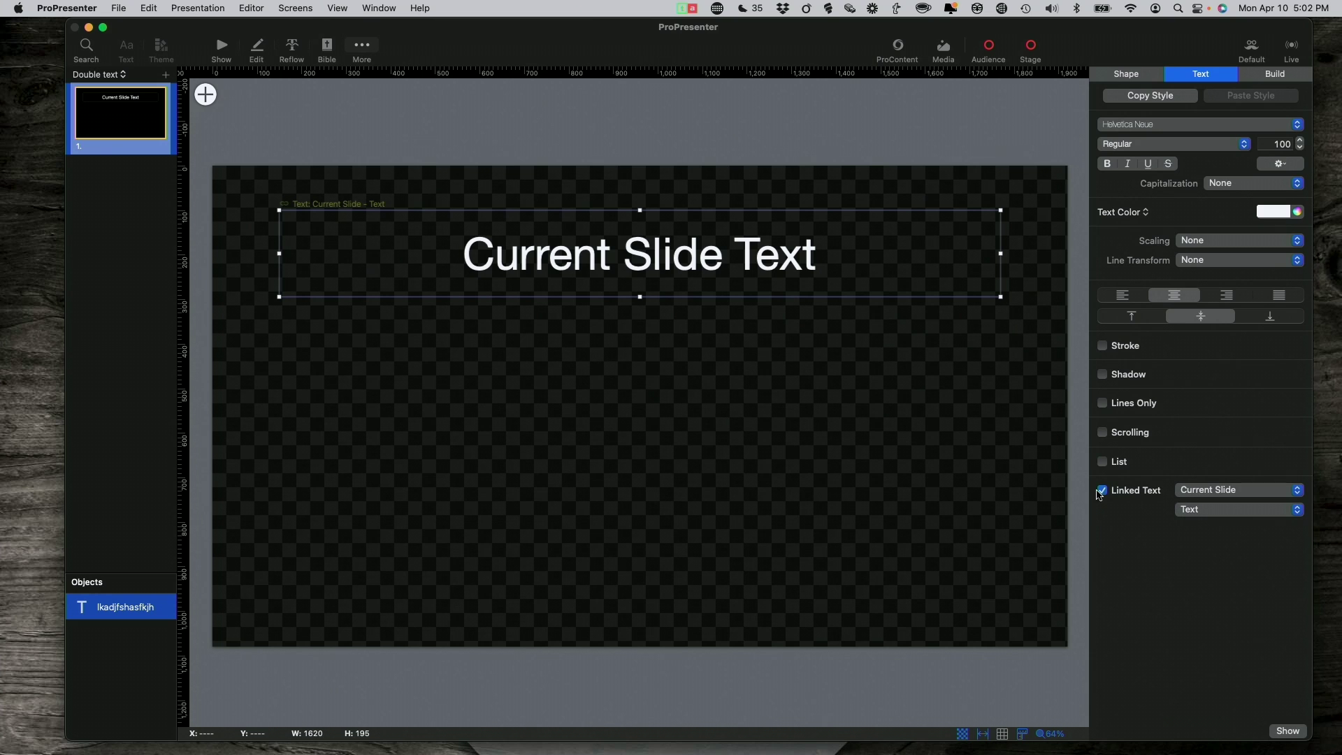
scroll(815, 470, left, 2)
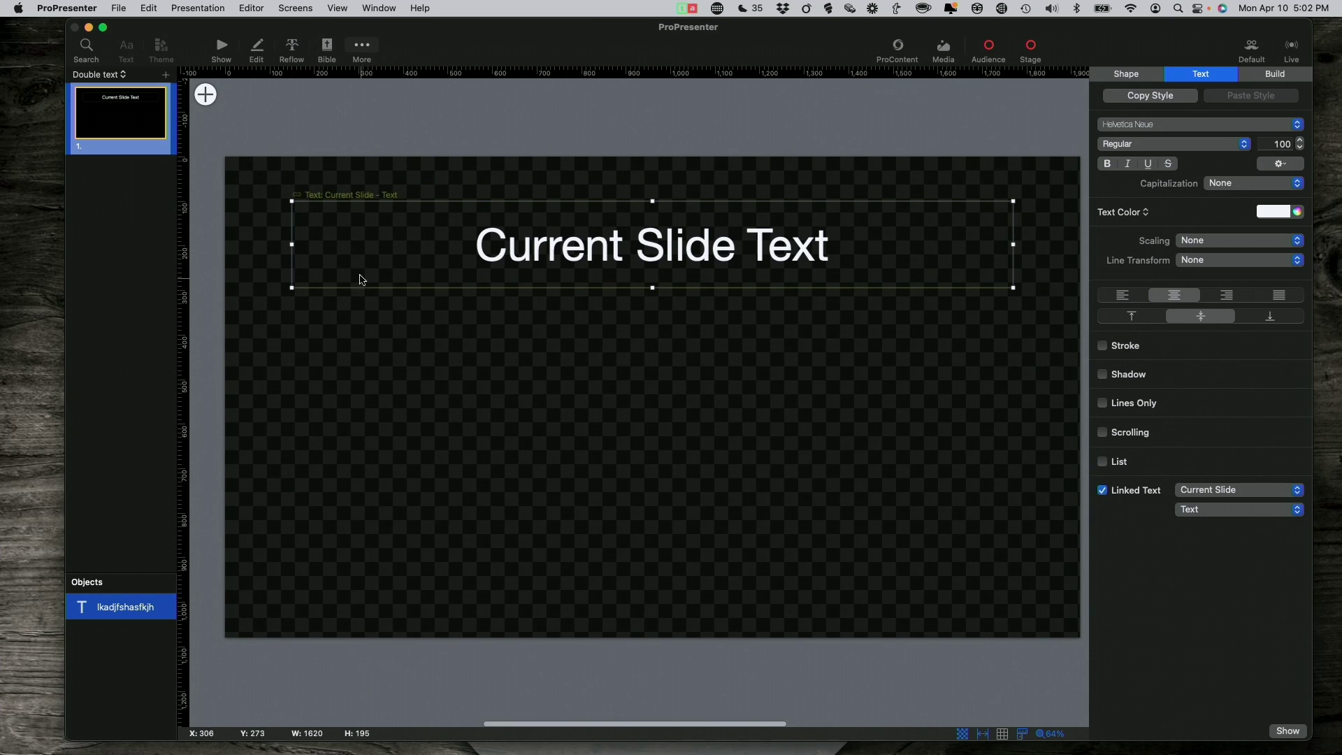
click(221, 46)
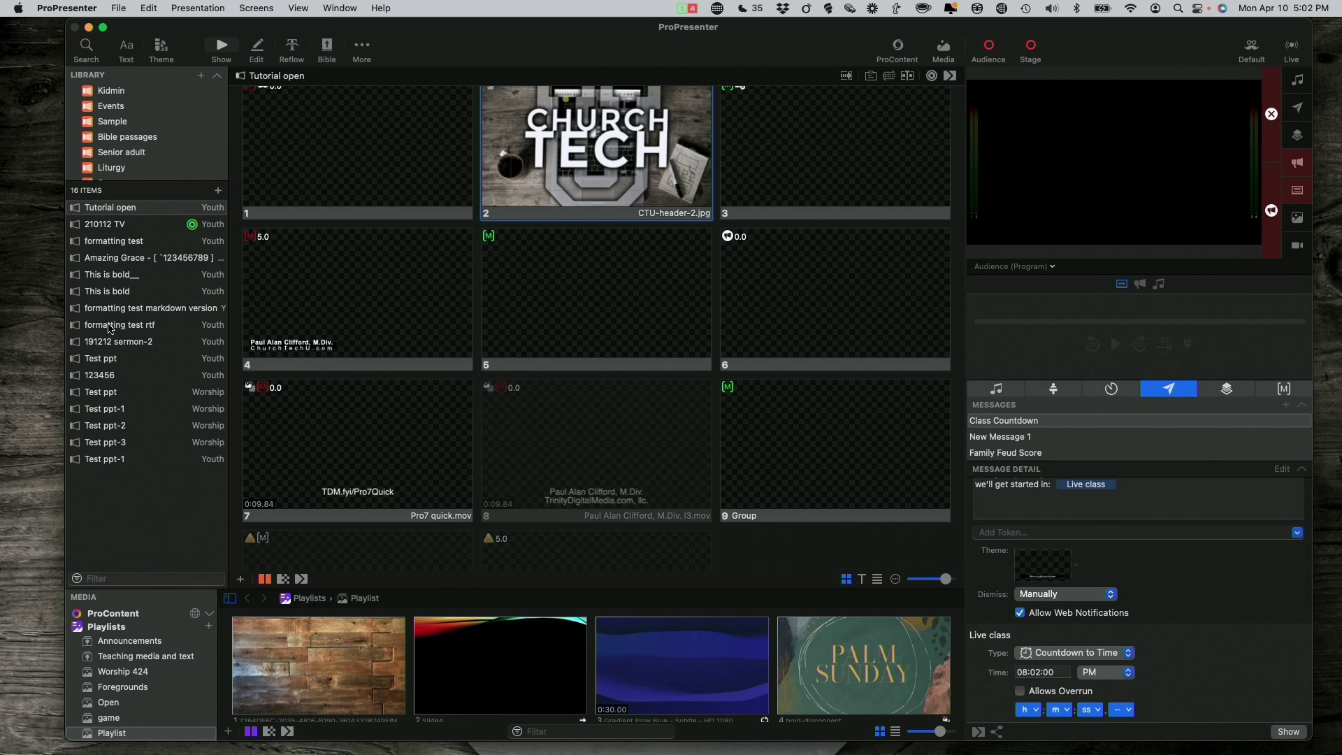
Step: Apply the Double text theme slide to slide 2 of the 'This is bold' presentation
click(109, 293)
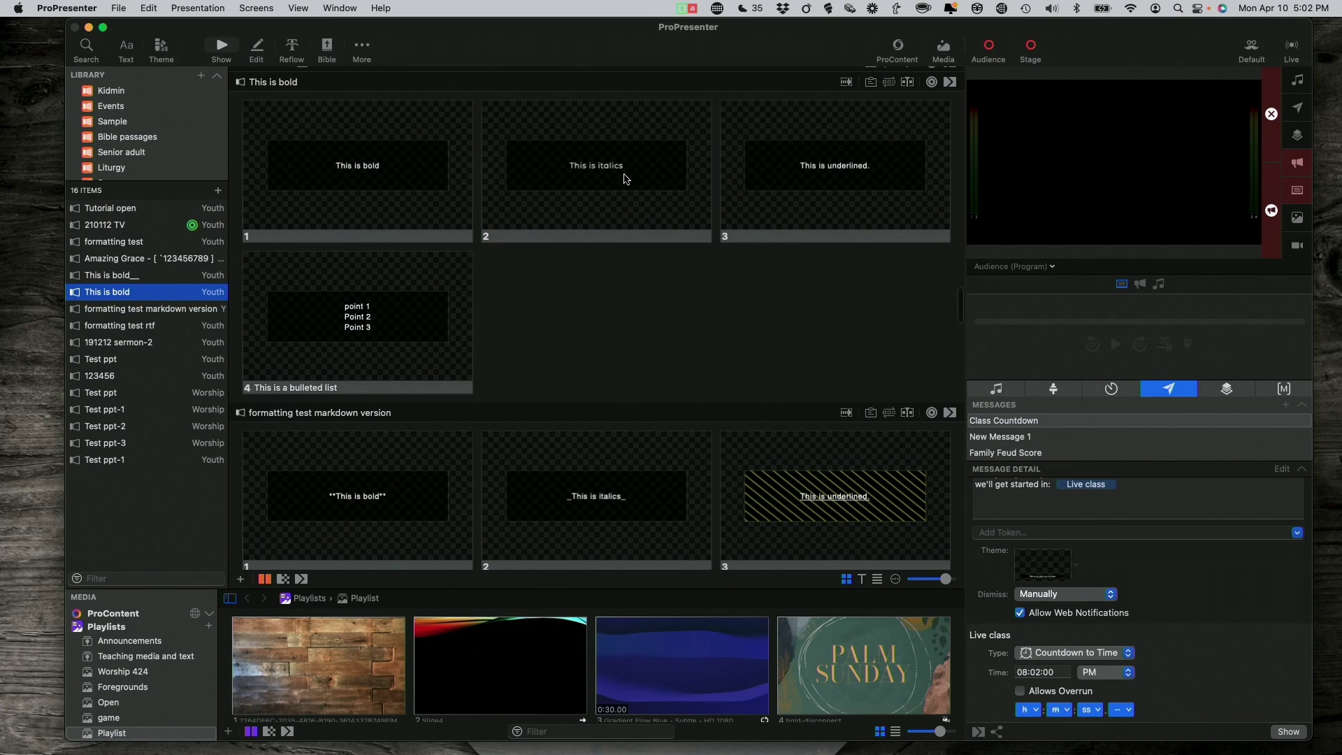
right_click(610, 174)
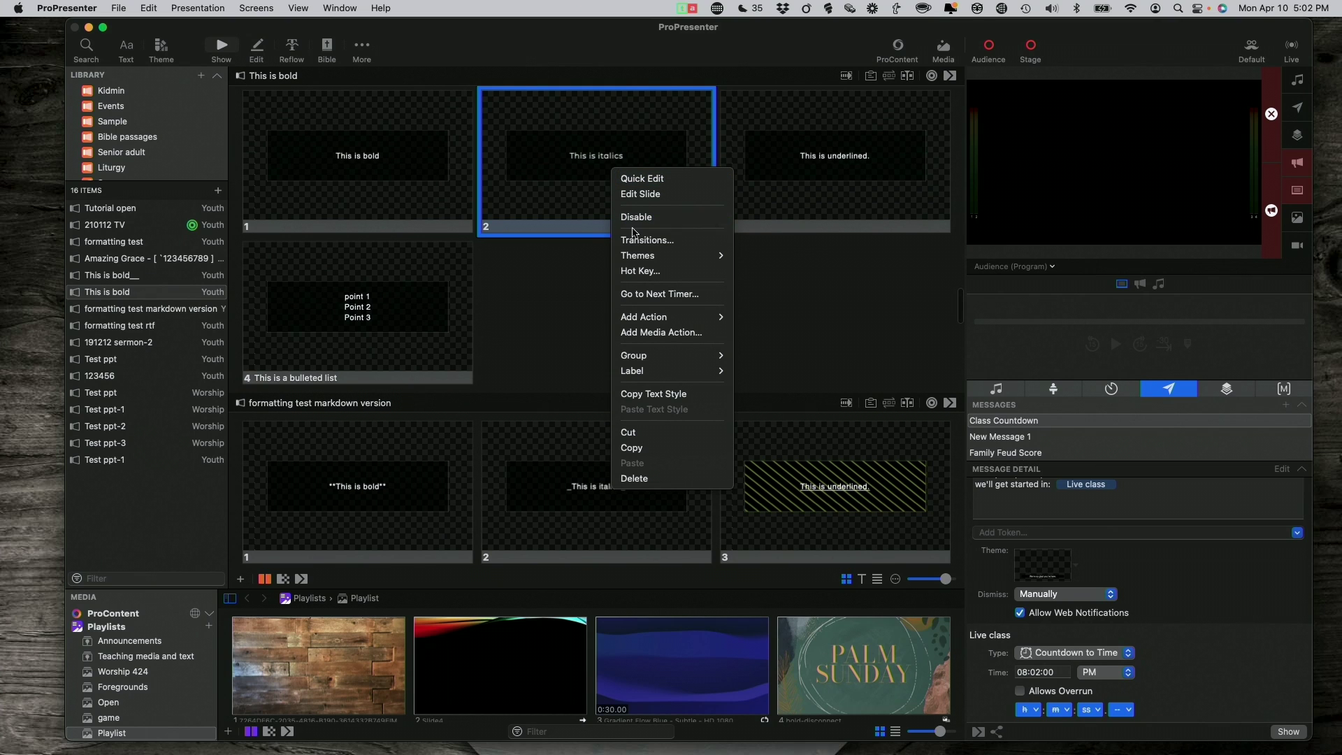
mouse_move(673, 256)
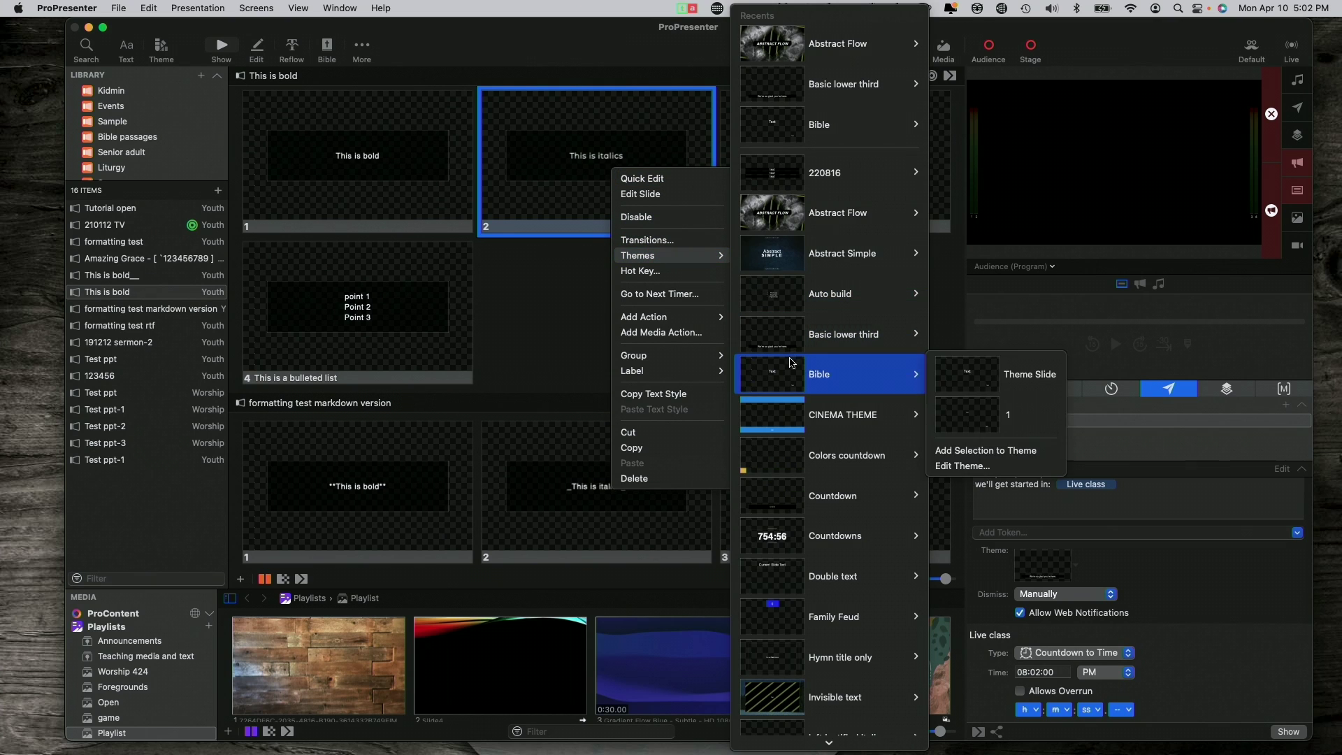
scroll(790, 362, down, 5)
mouse_move(791, 362)
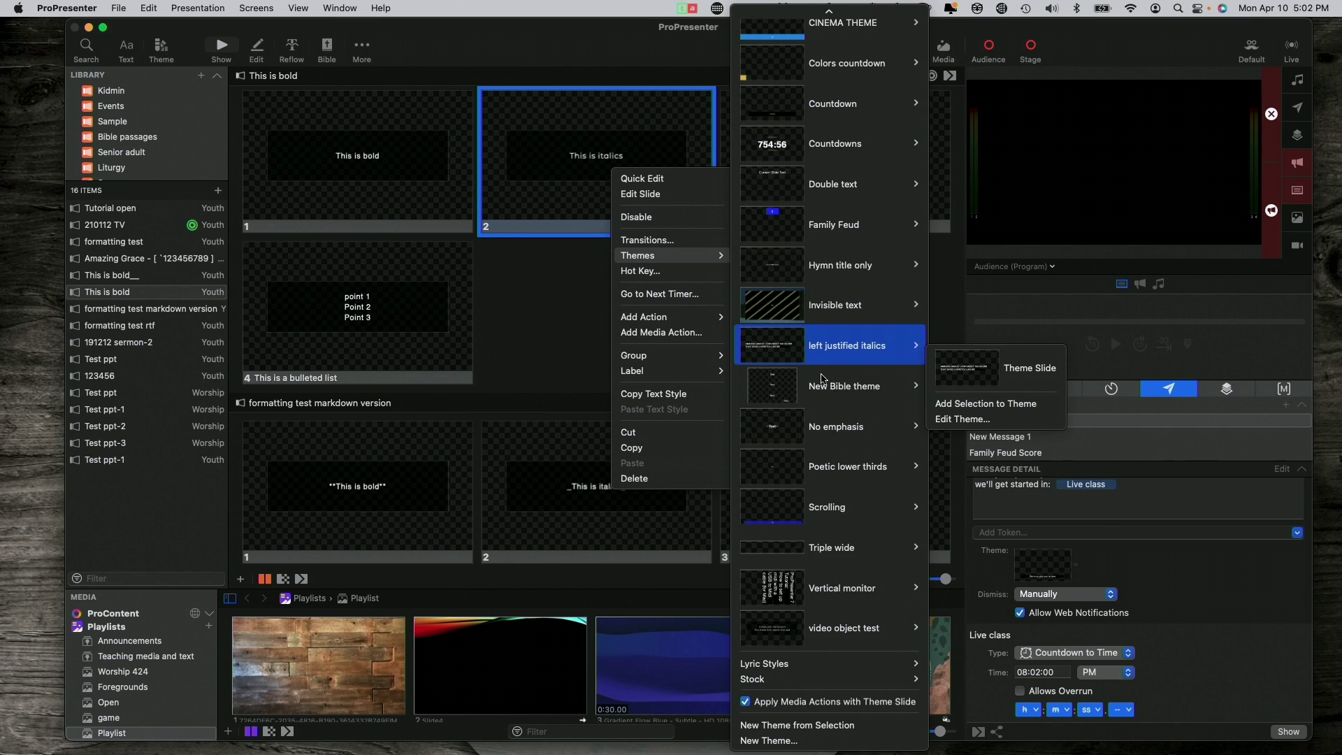
scroll(821, 378, up, 5)
mouse_move(836, 517)
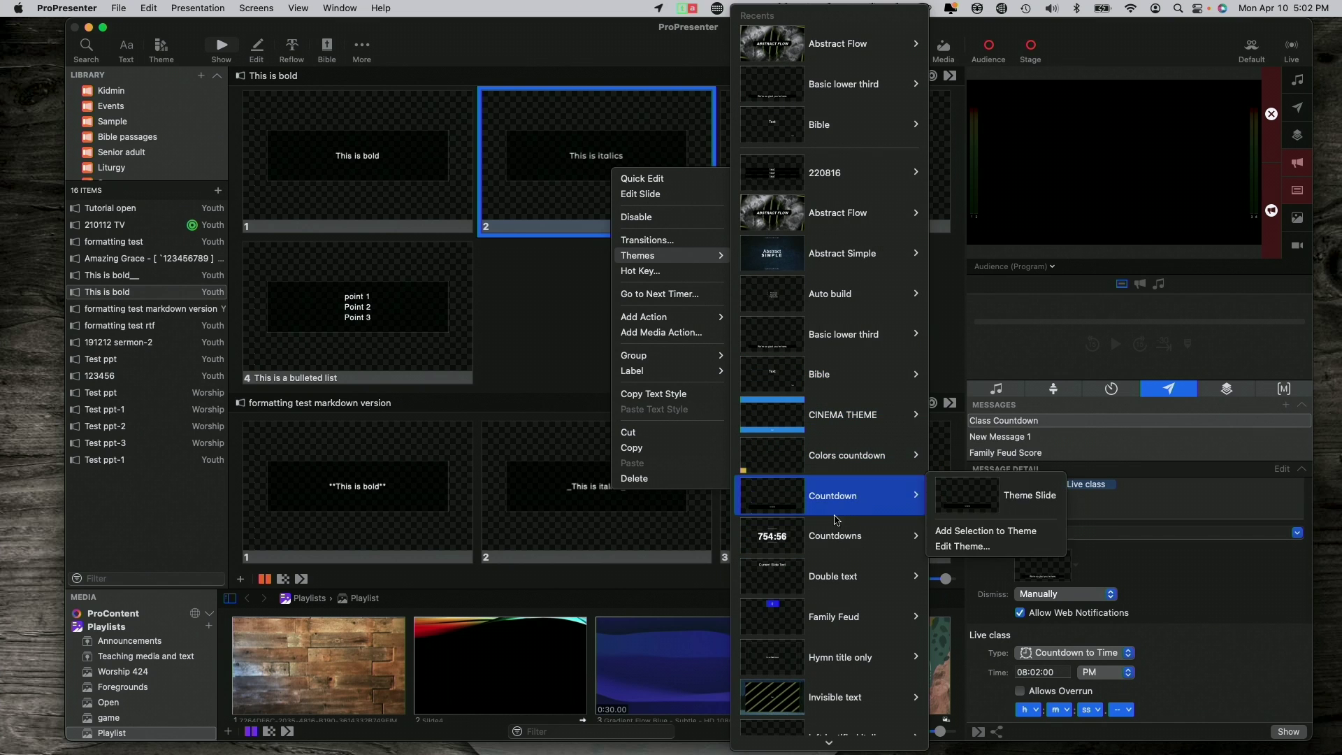
mouse_move(838, 577)
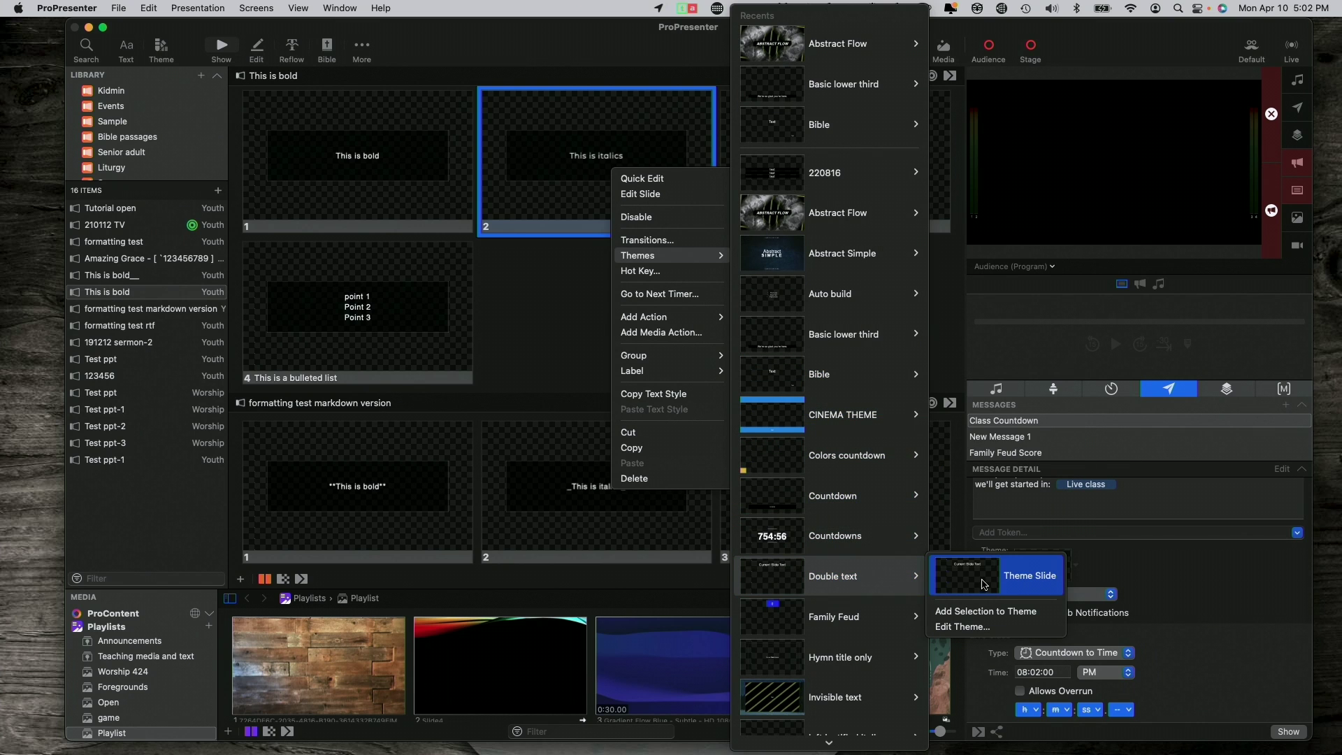
click(983, 584)
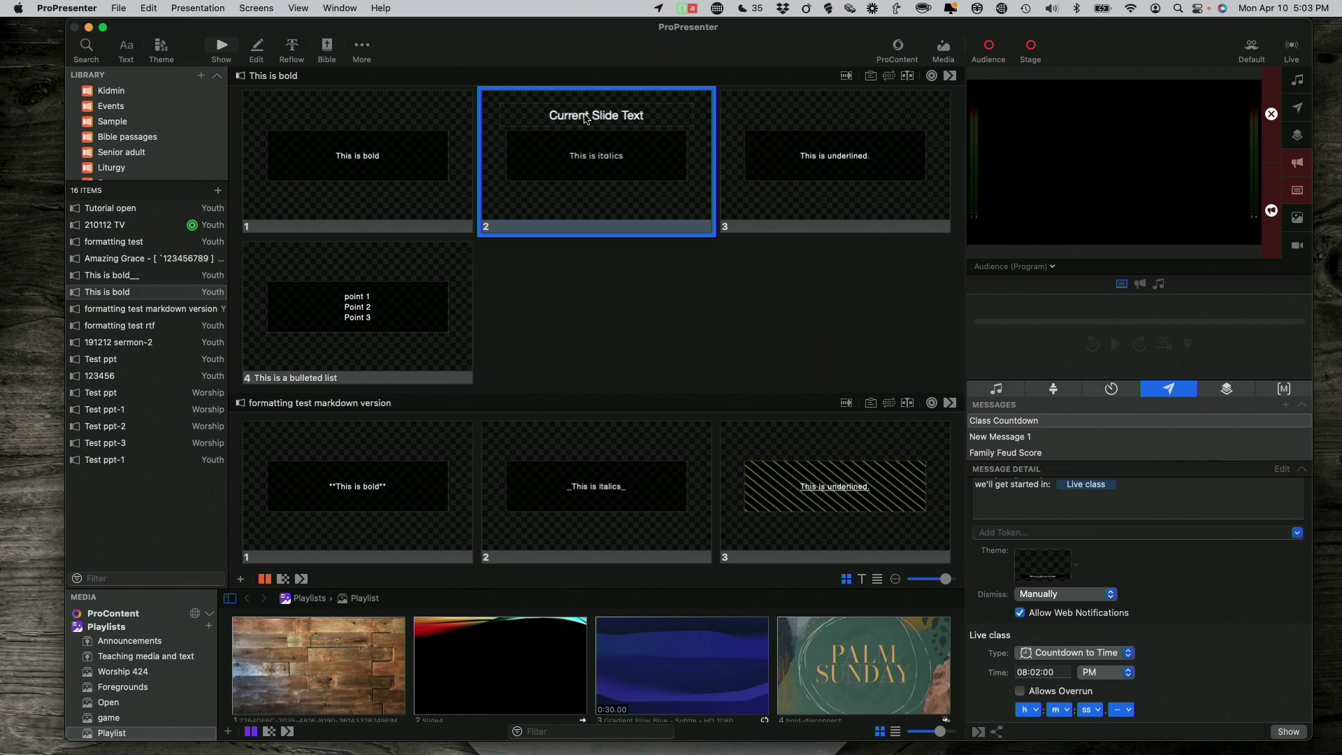
Step: Send slide 2 live to the audience output
click(594, 162)
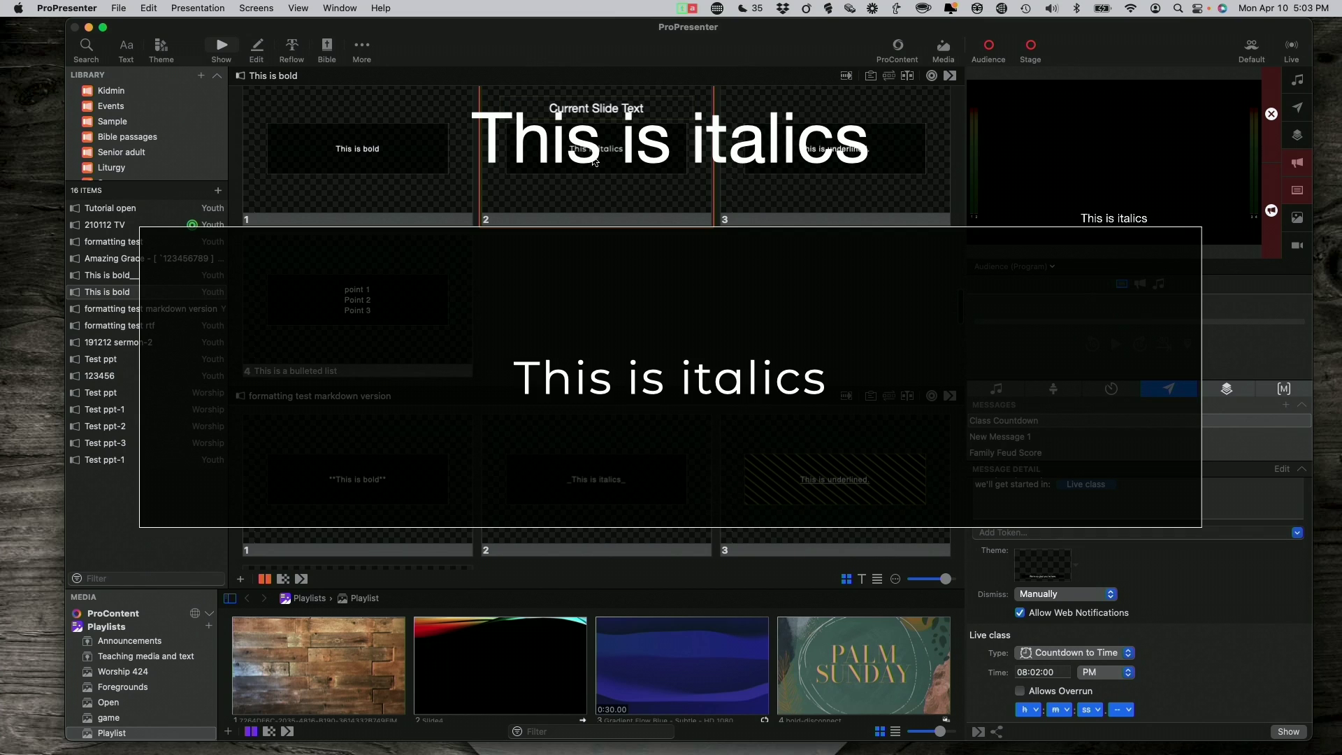
scroll(594, 162, down, 1)
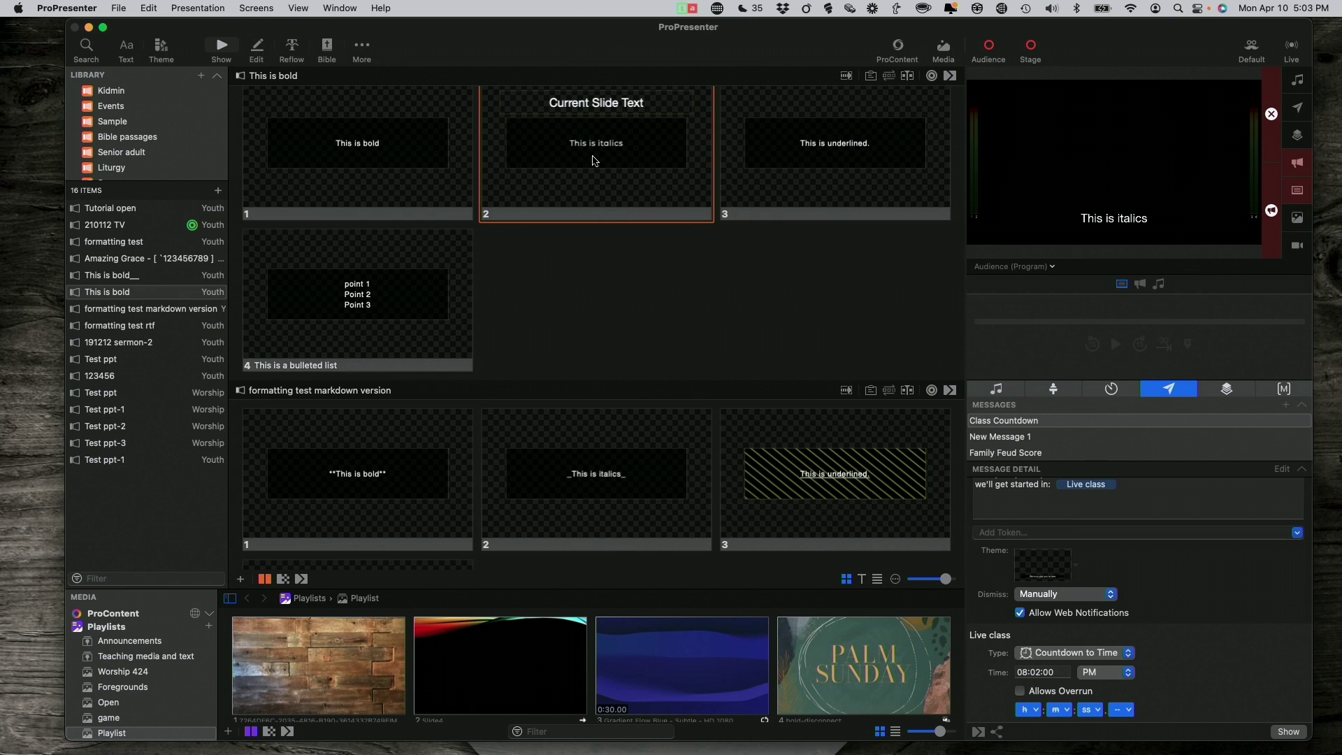
scroll(601, 182, down, 1)
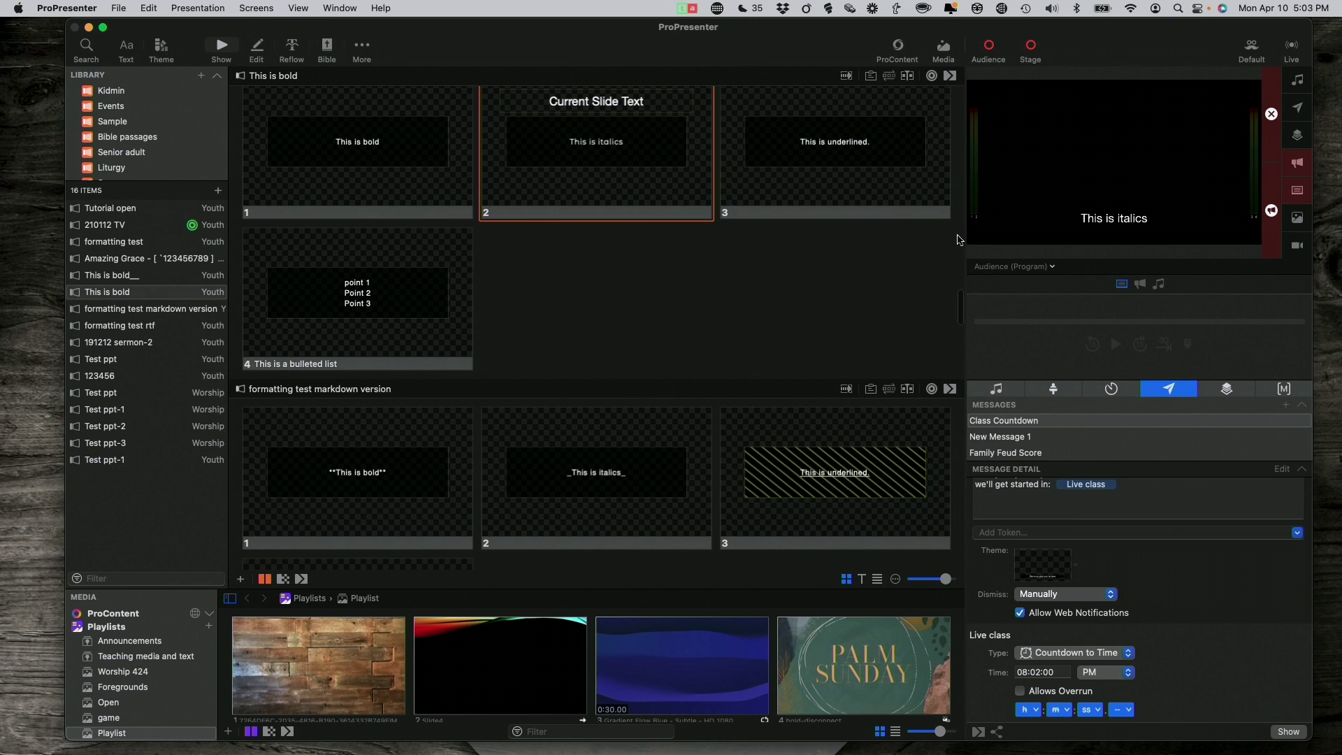
click(1044, 267)
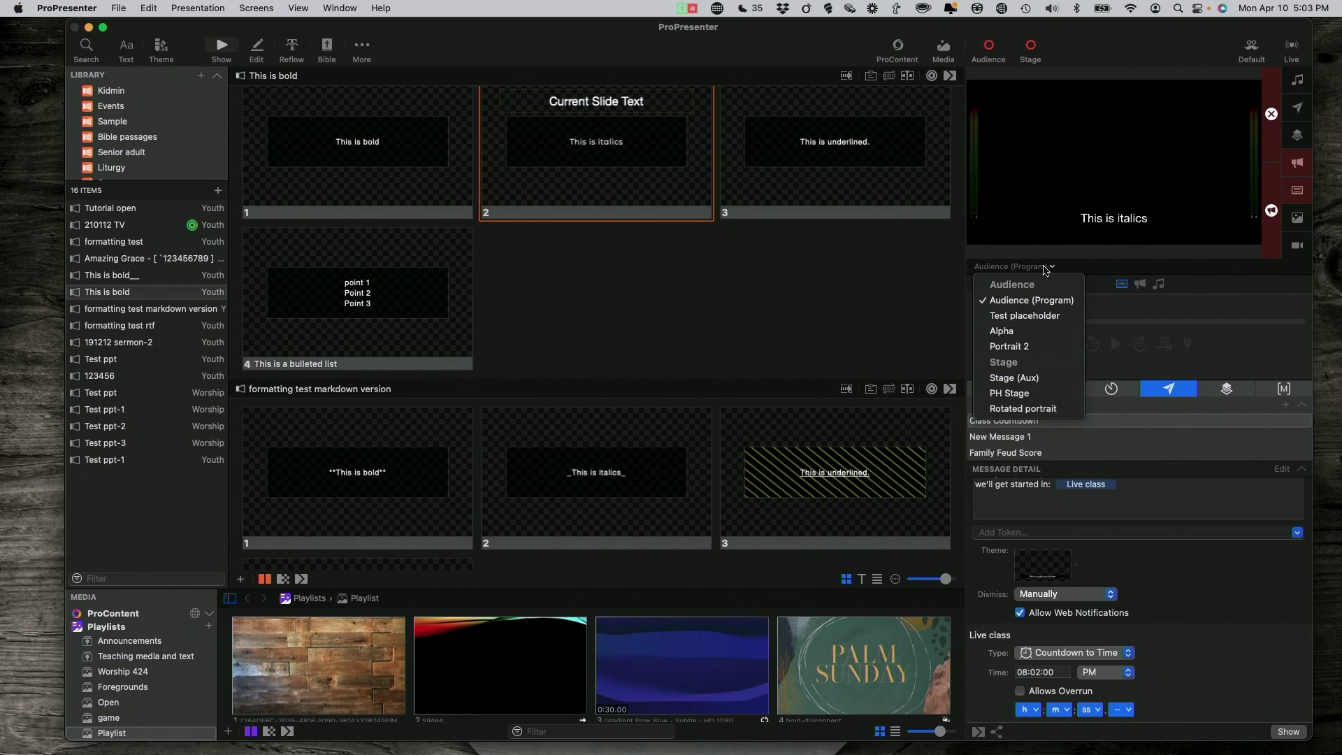
Step: Preview the Alpha output screen, where 'This is italics' appears twice
click(1031, 316)
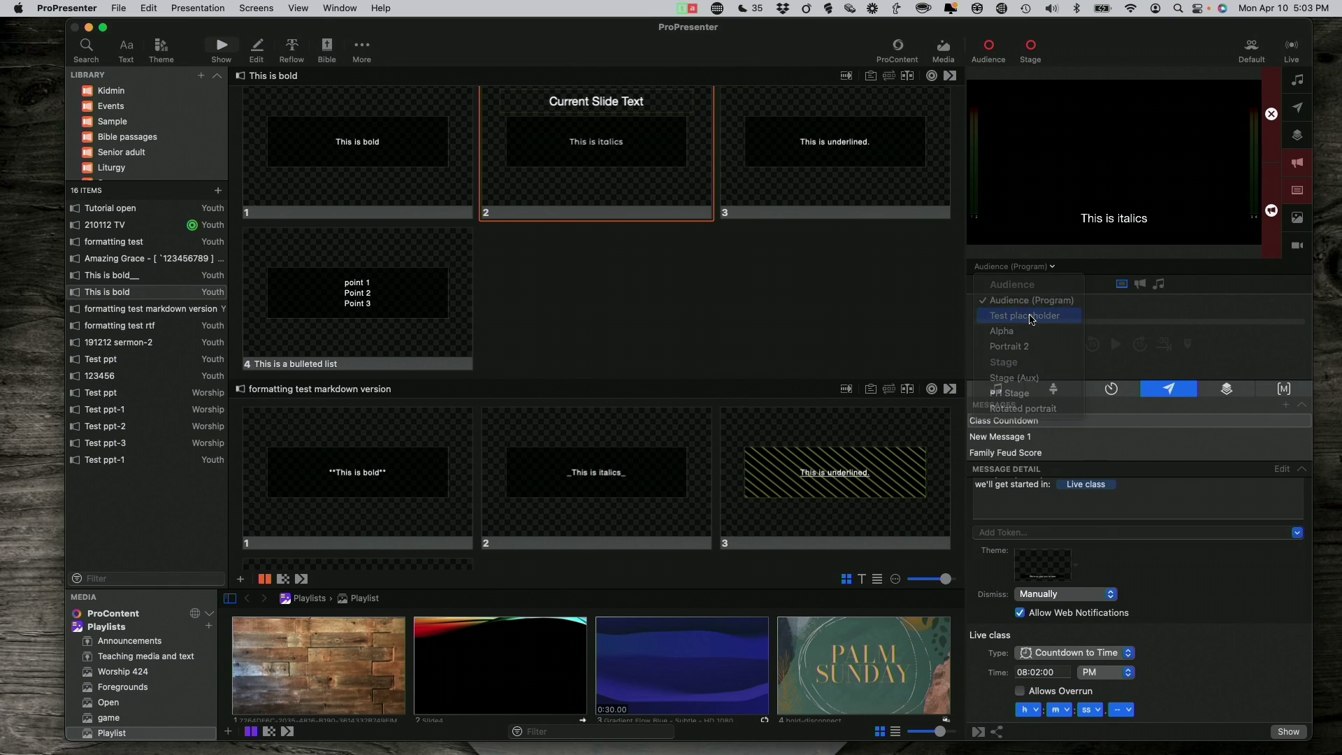
click(1037, 267)
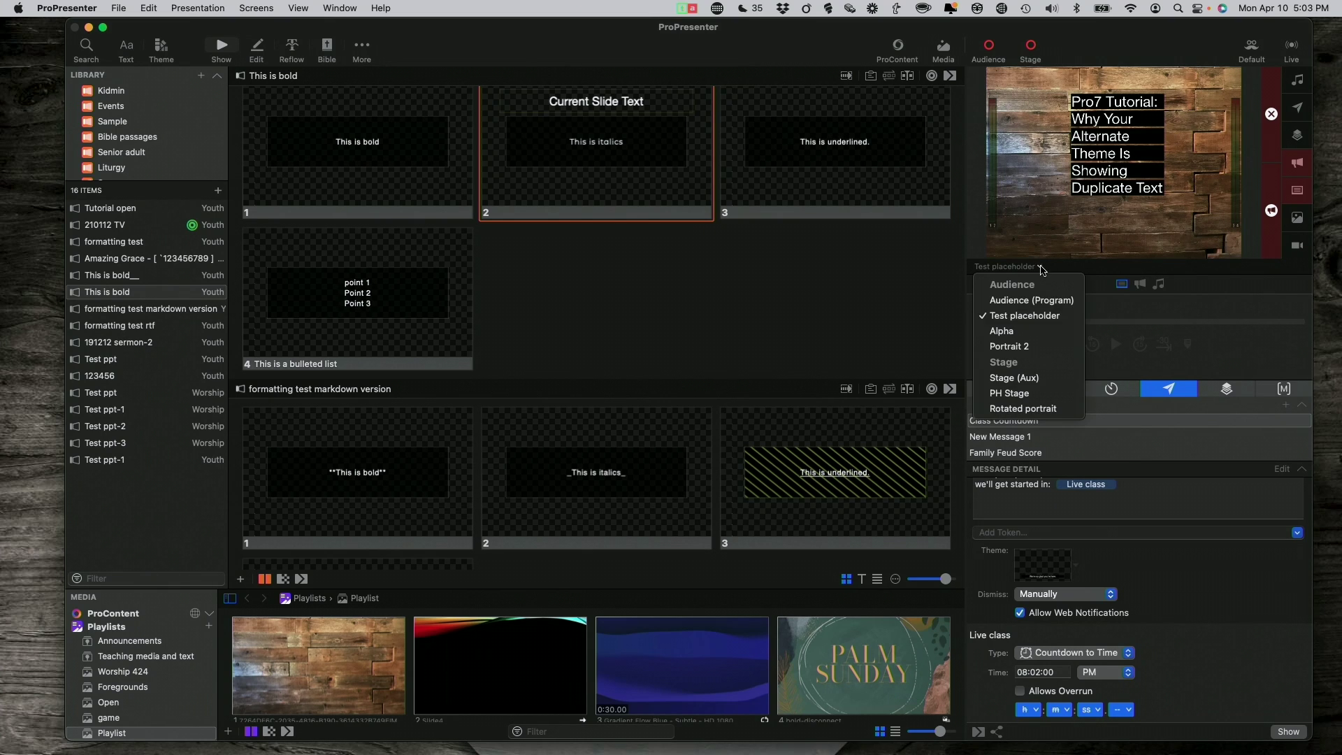
click(1022, 331)
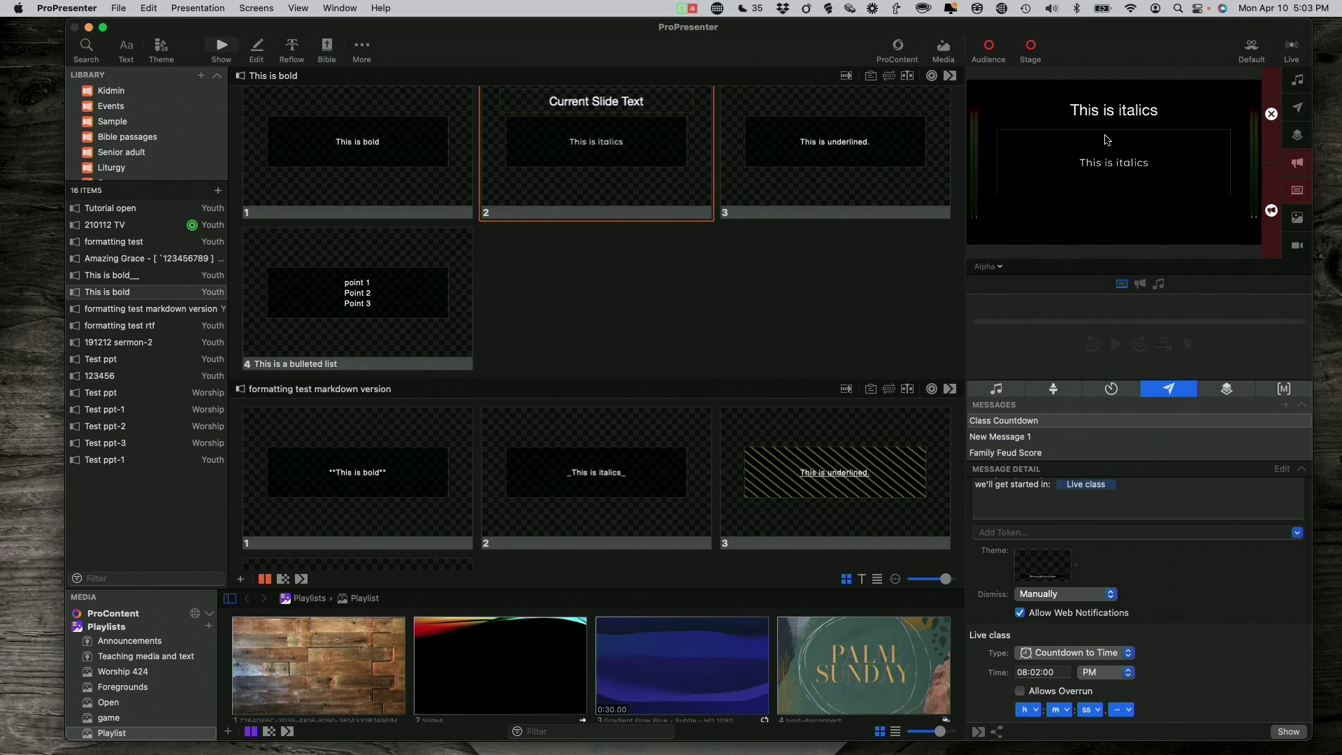
scroll(883, 165, up, 1)
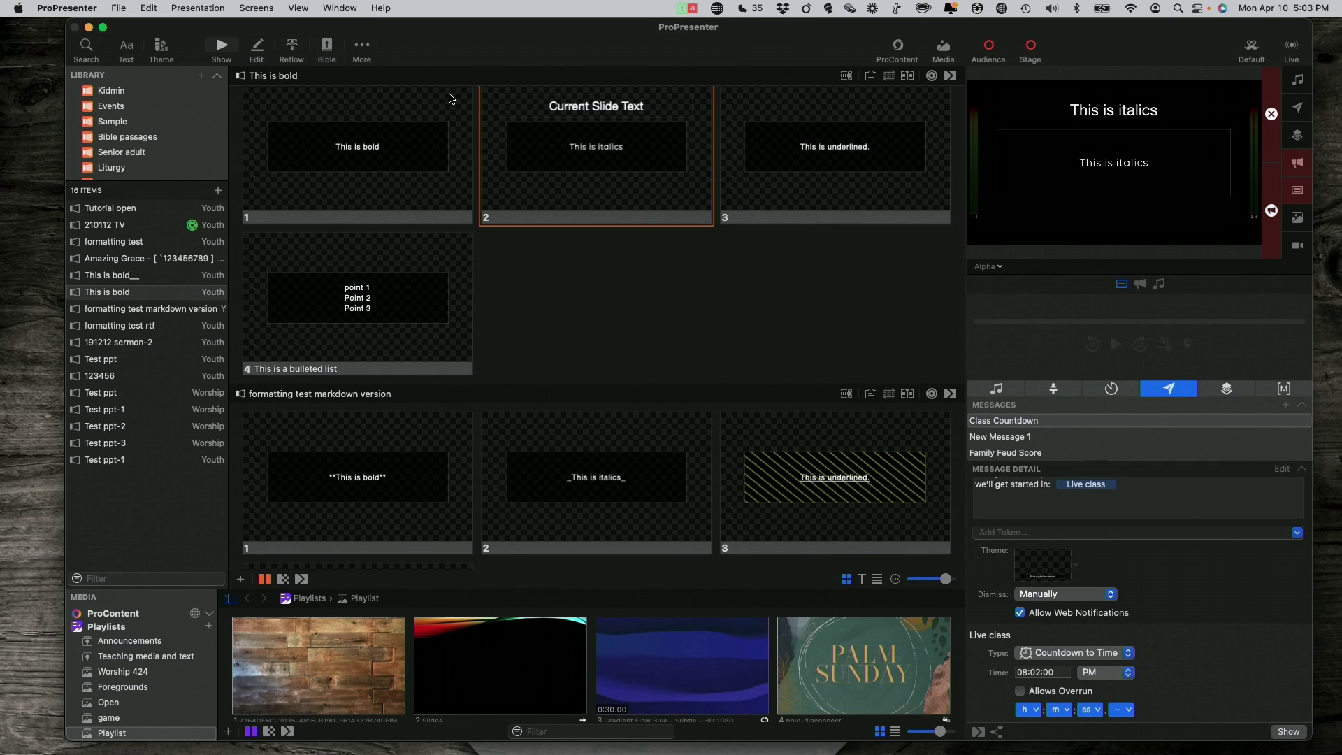
click(357, 46)
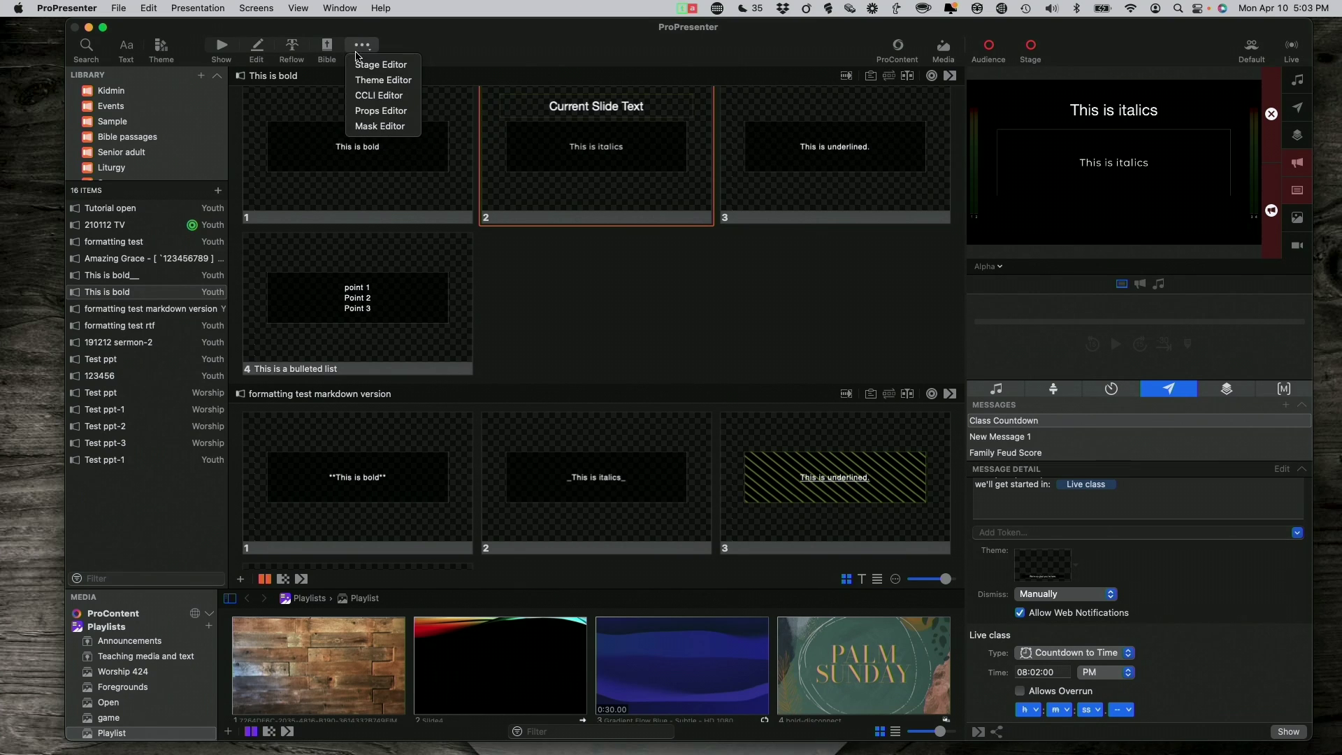
Step: Reopen the Double text theme in the Theme Editor
click(370, 81)
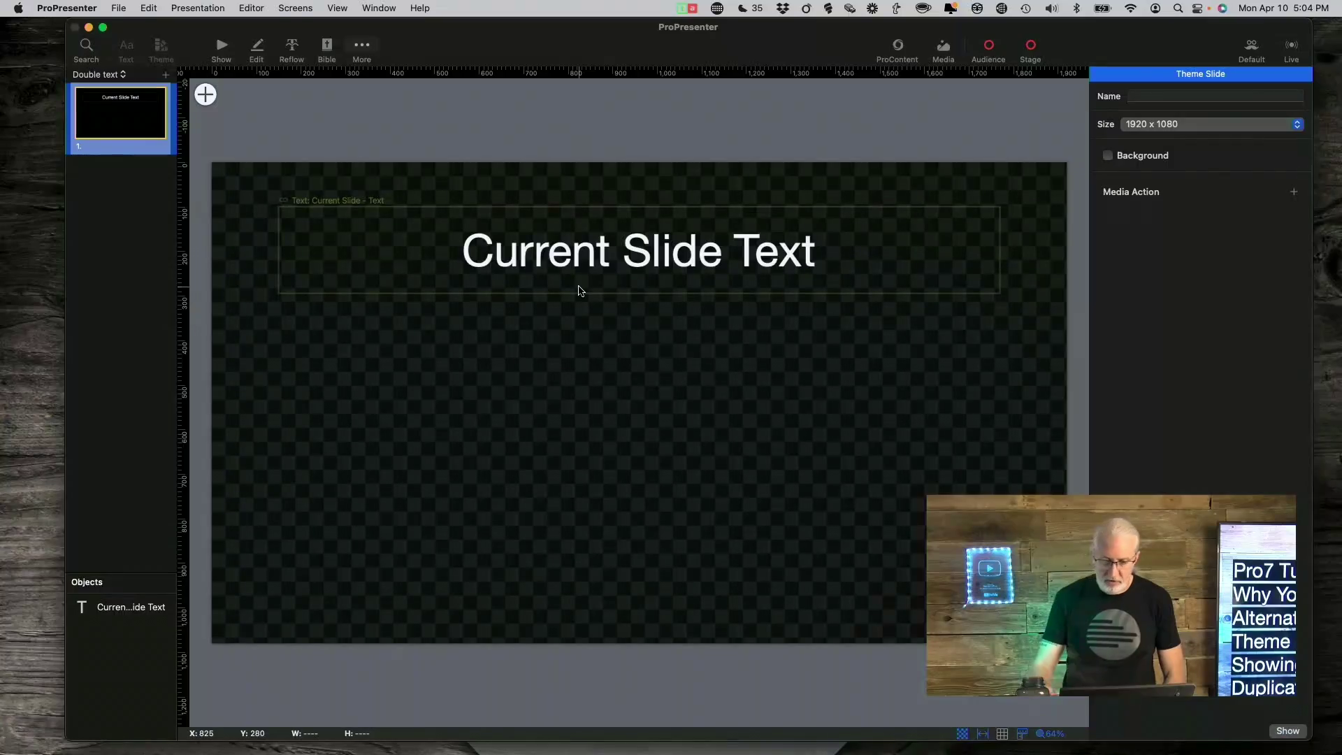
Step: Change the box's linked content from Text to Notes for the current slide
click(557, 255)
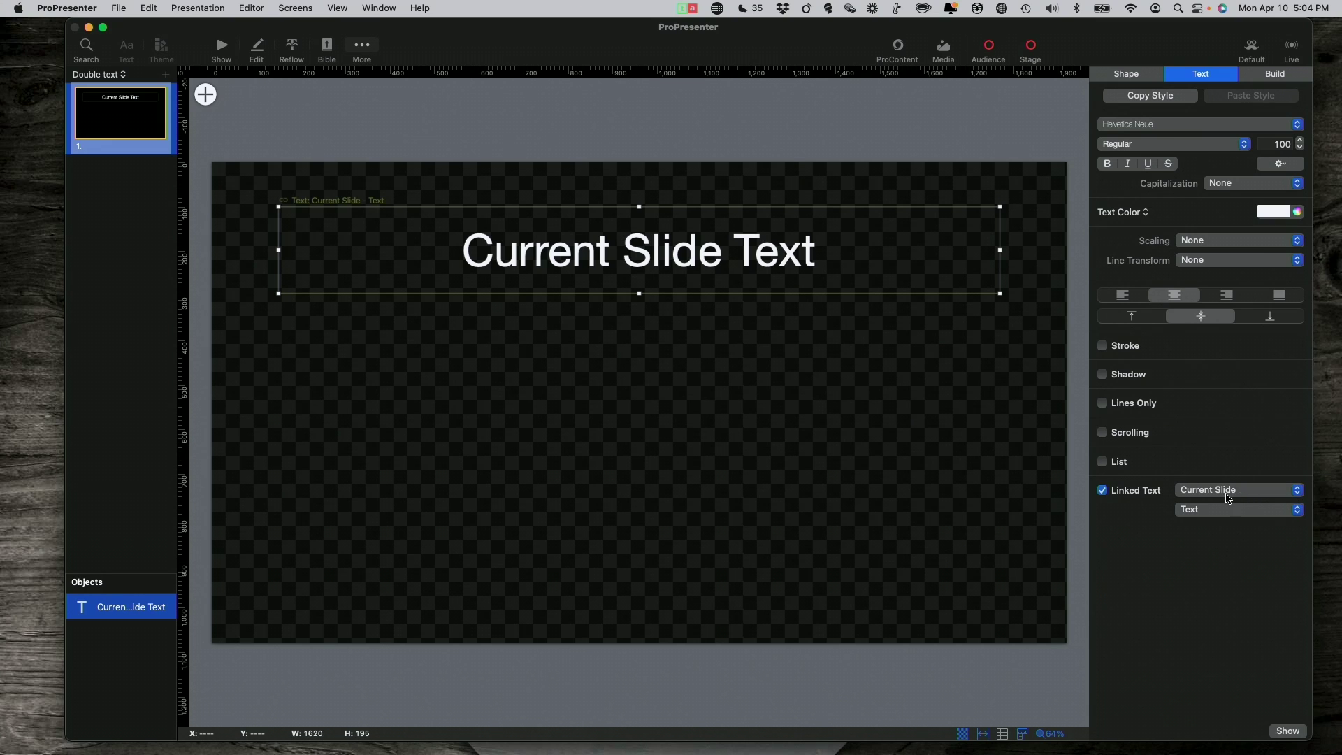
click(1198, 513)
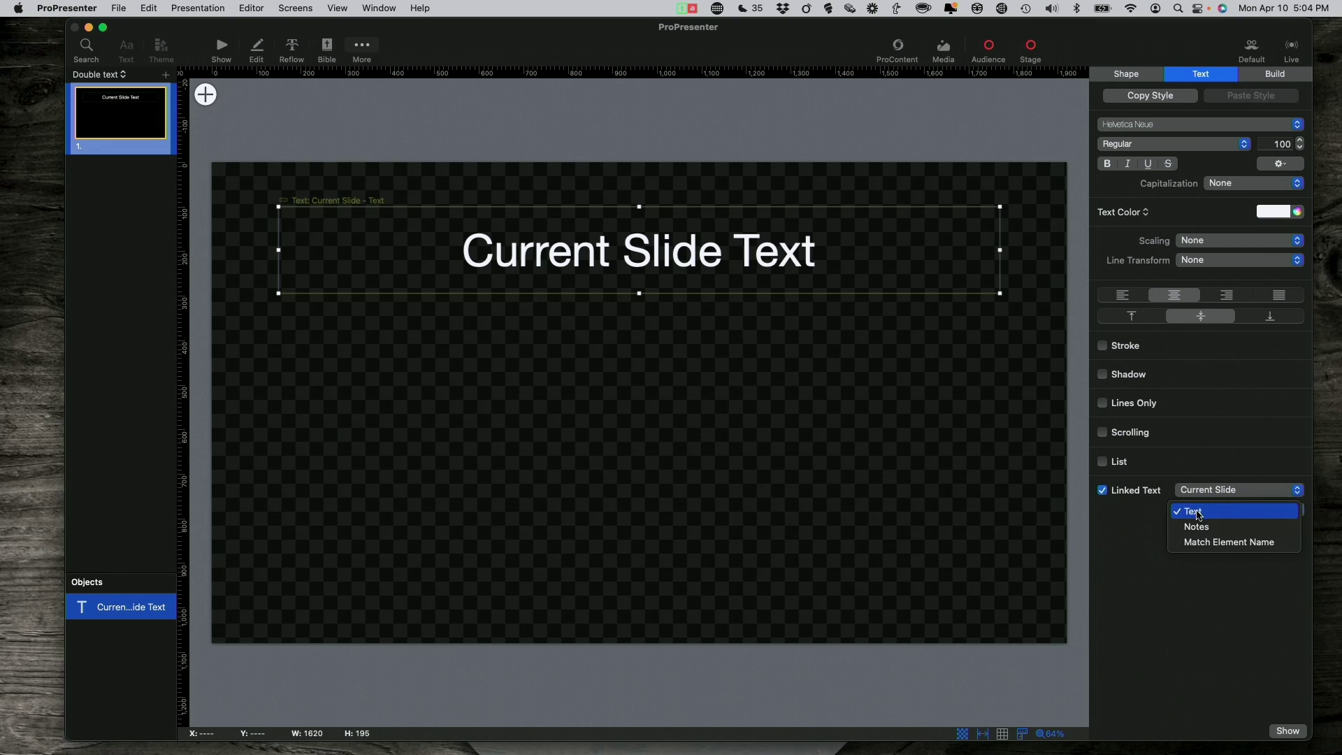
click(1203, 527)
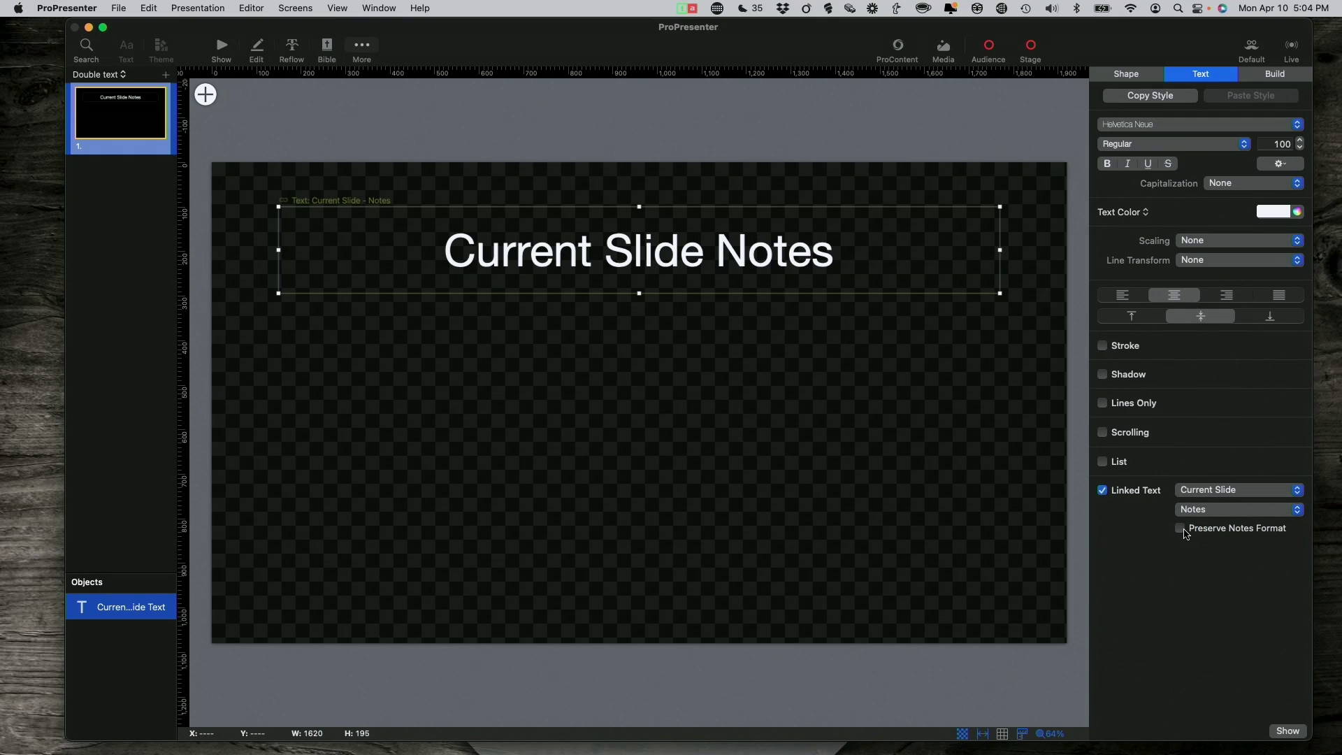
scroll(946, 691, down, 1)
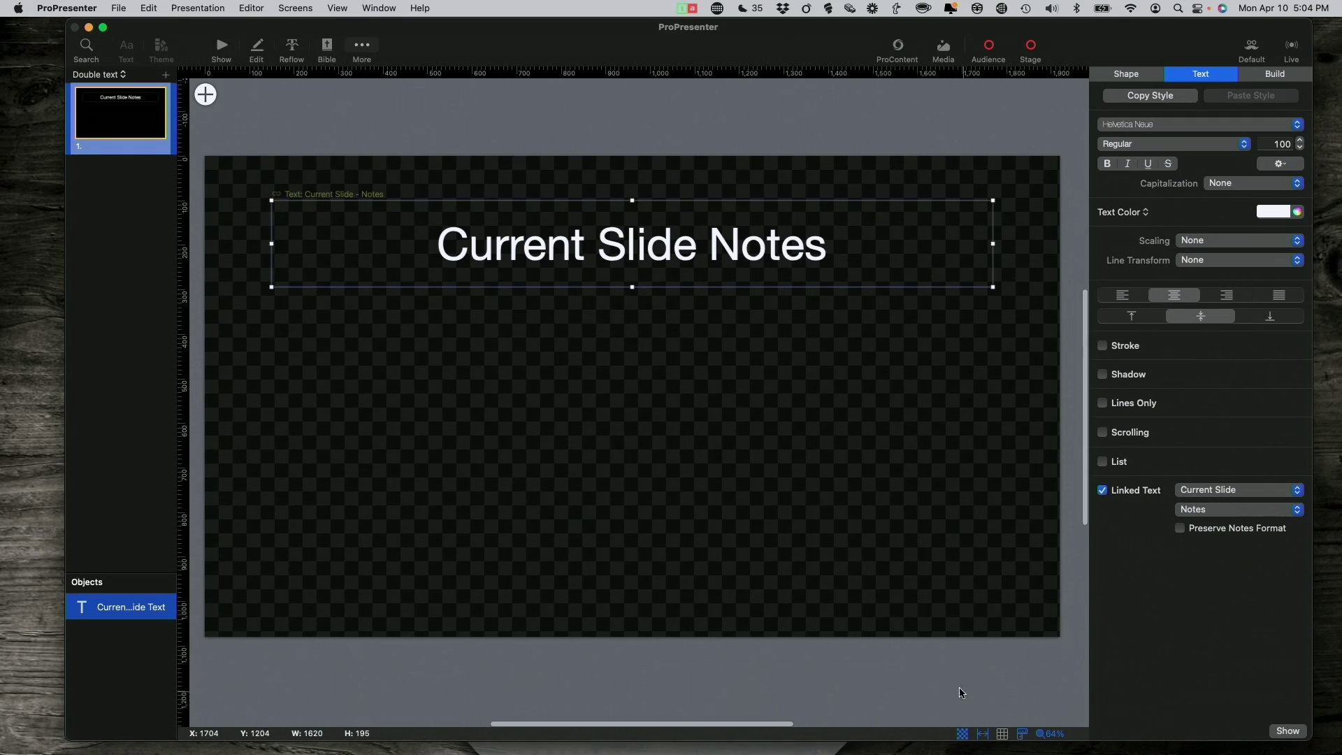
scroll(315, 209, down, 2)
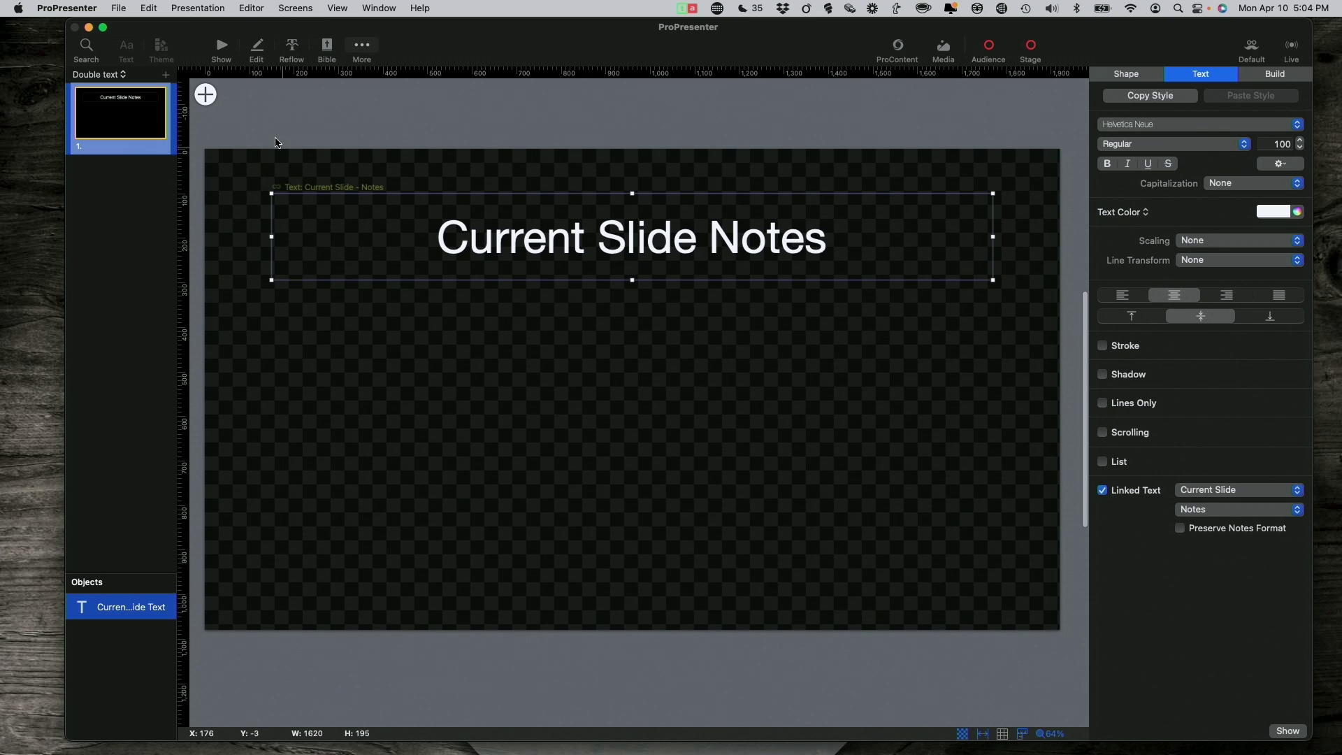
click(220, 47)
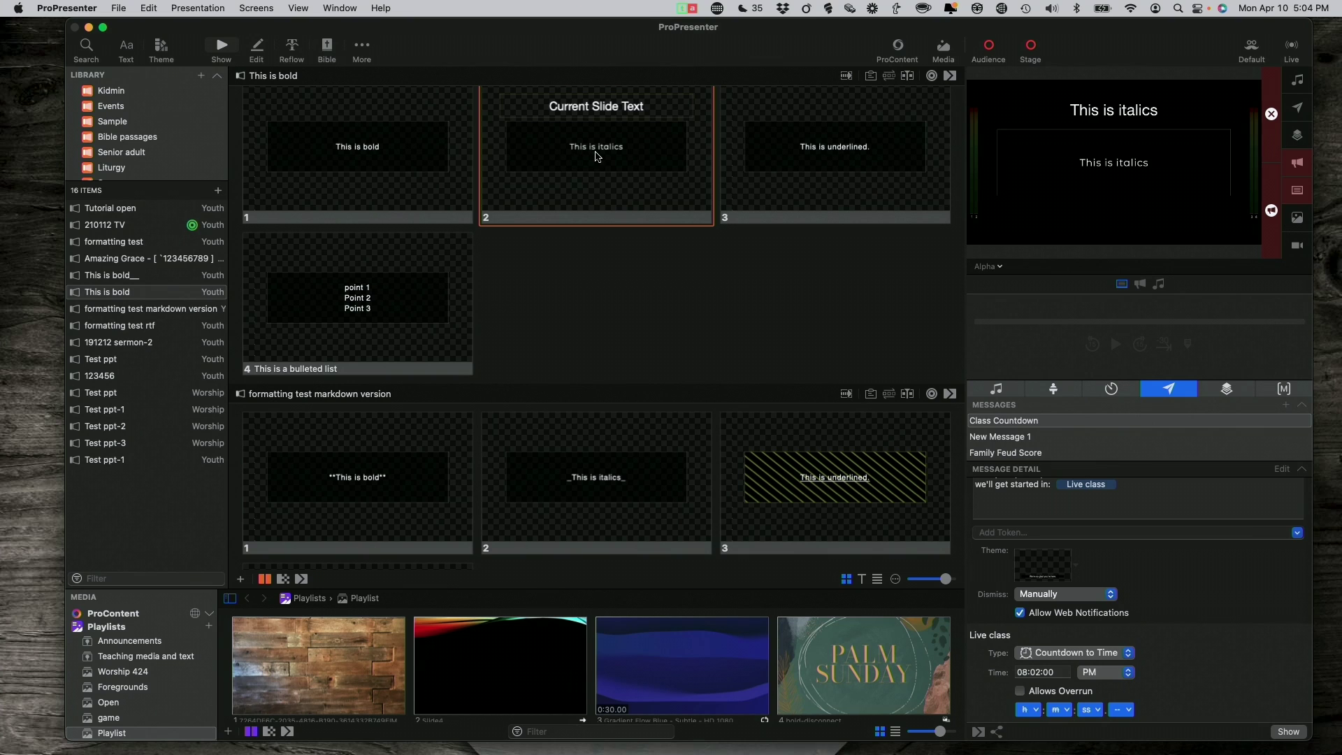
Step: Reapply the updated Double text theme to slide 2
right_click(595, 154)
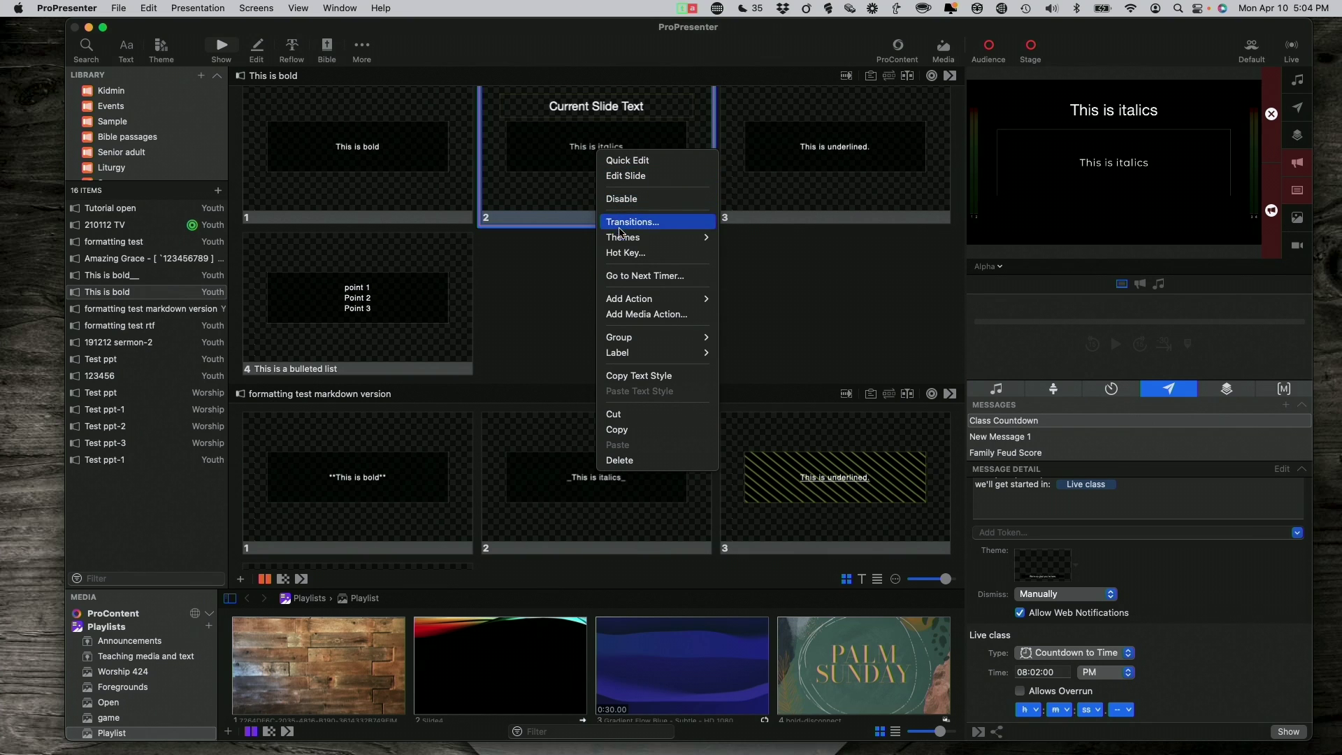
mouse_move(626, 237)
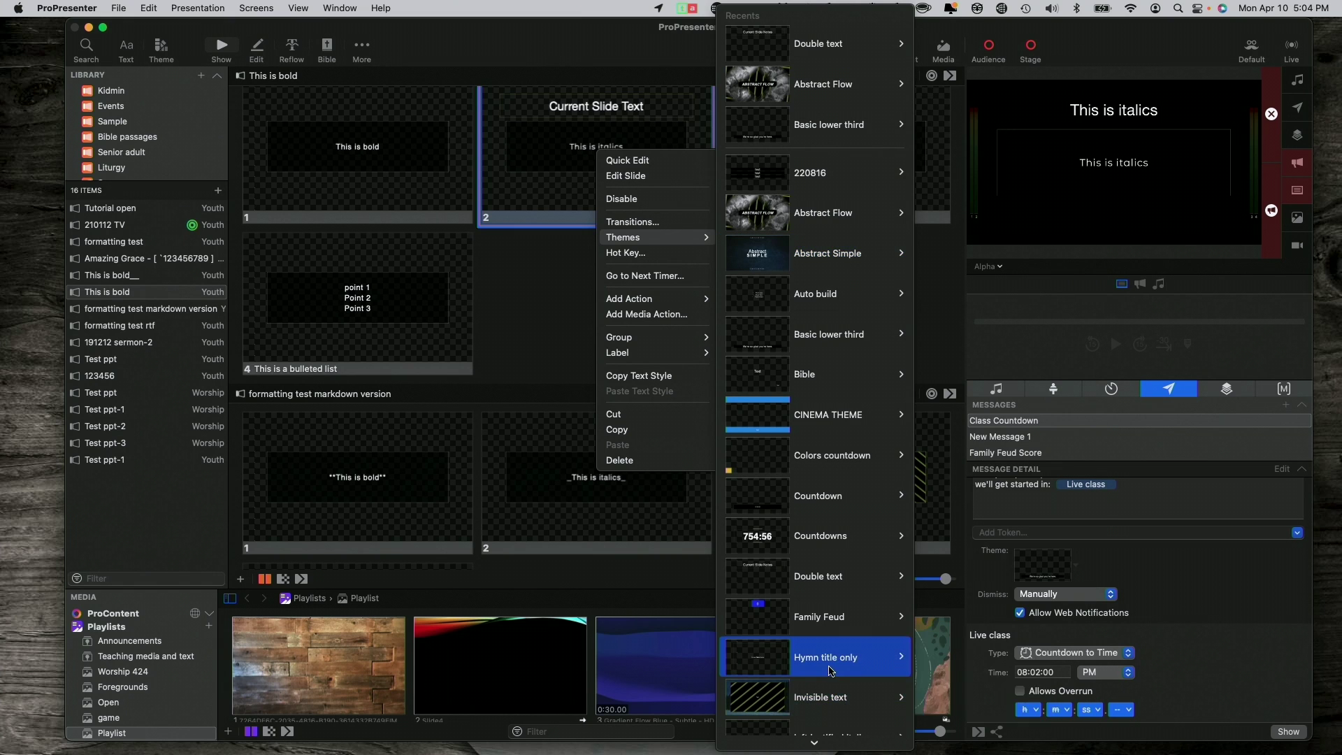
scroll(830, 671, down, 2)
mouse_move(812, 453)
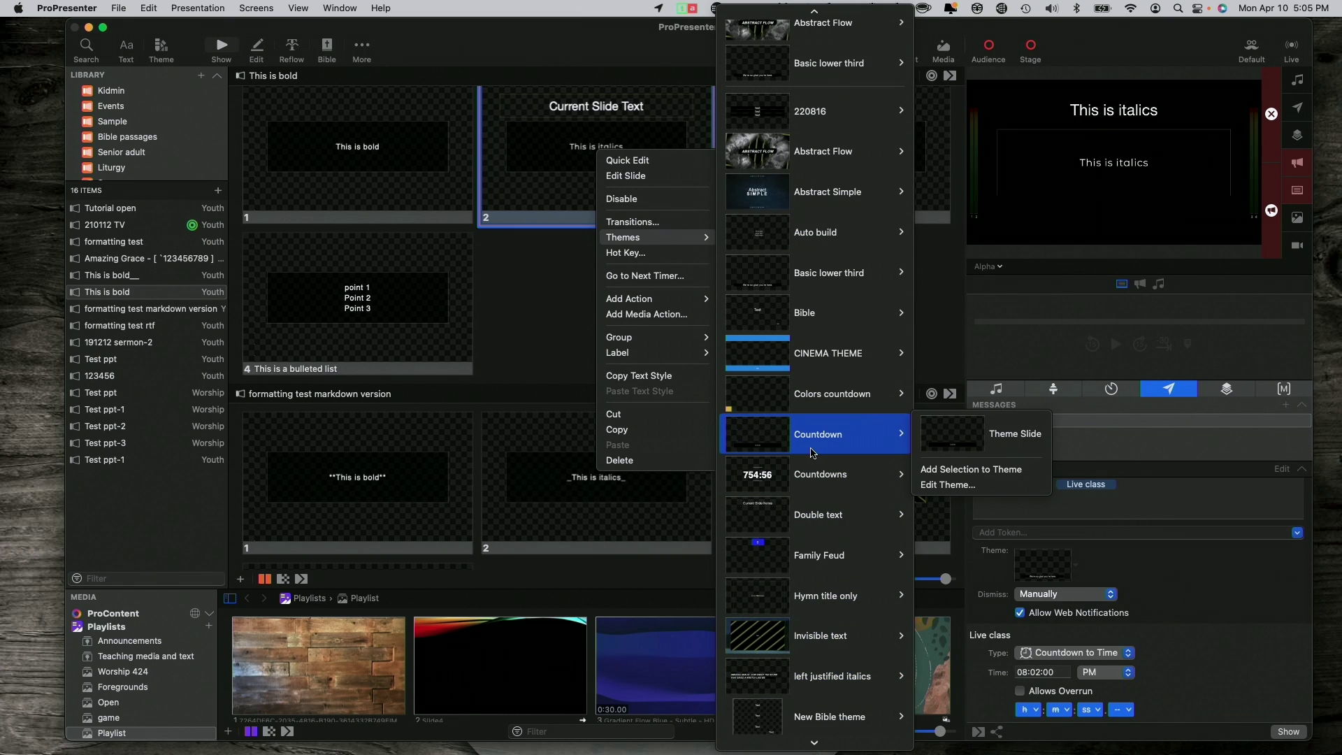
mouse_move(828, 514)
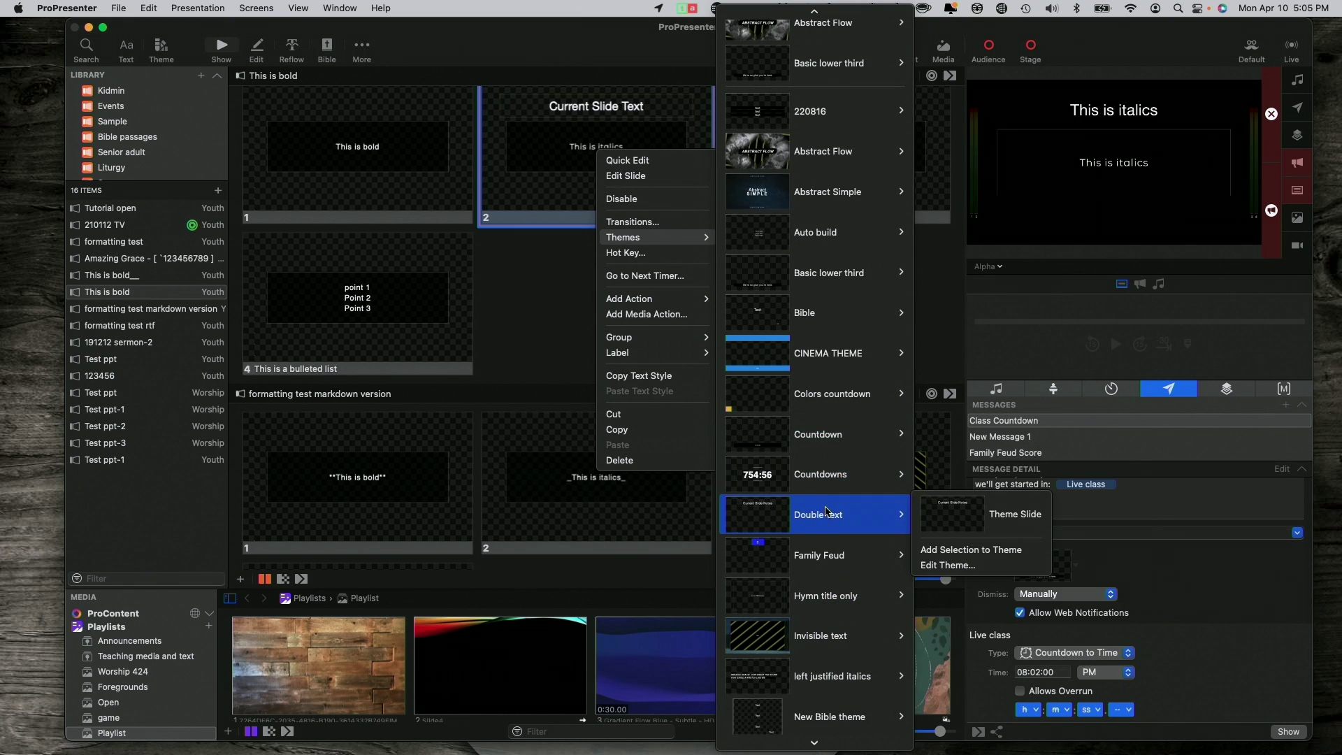
click(965, 518)
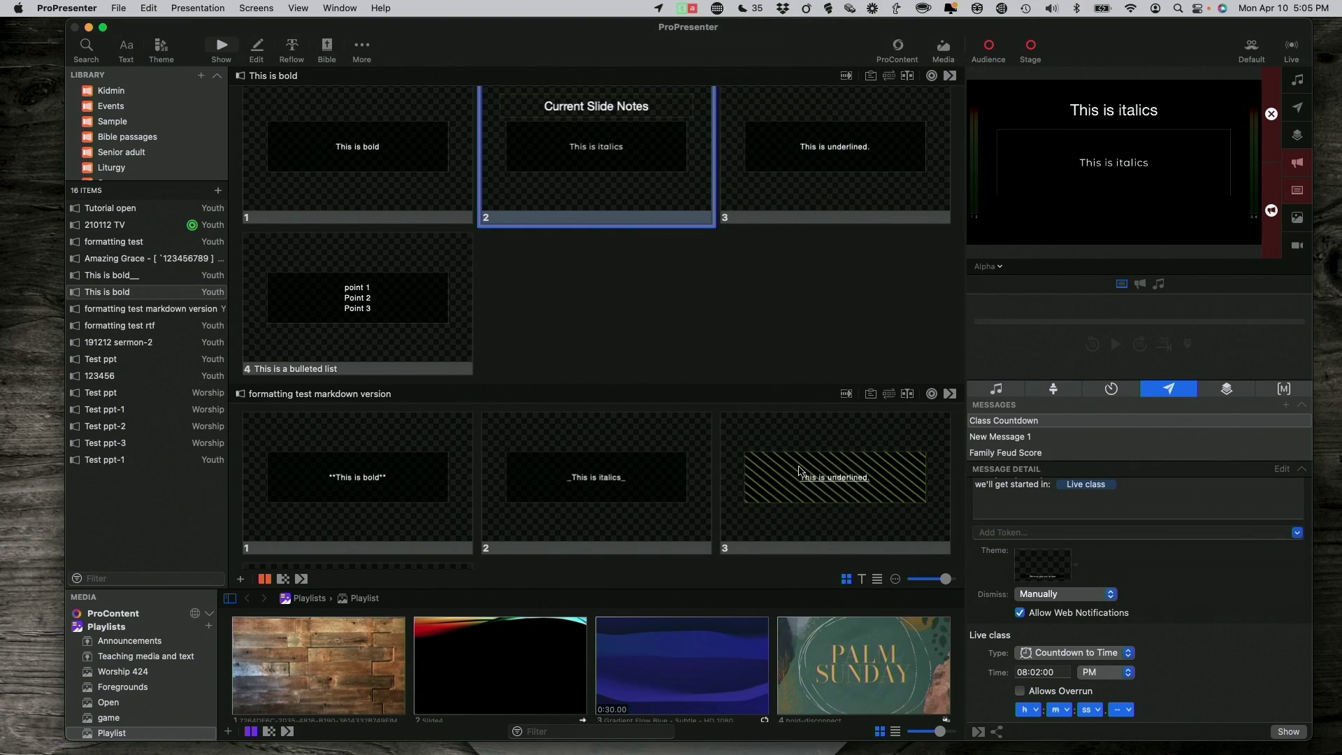
Step: Send slide 2 live with the updated theme, showing 'This is italics' once
scroll(559, 98, down, 1)
scroll(559, 118, up, 2)
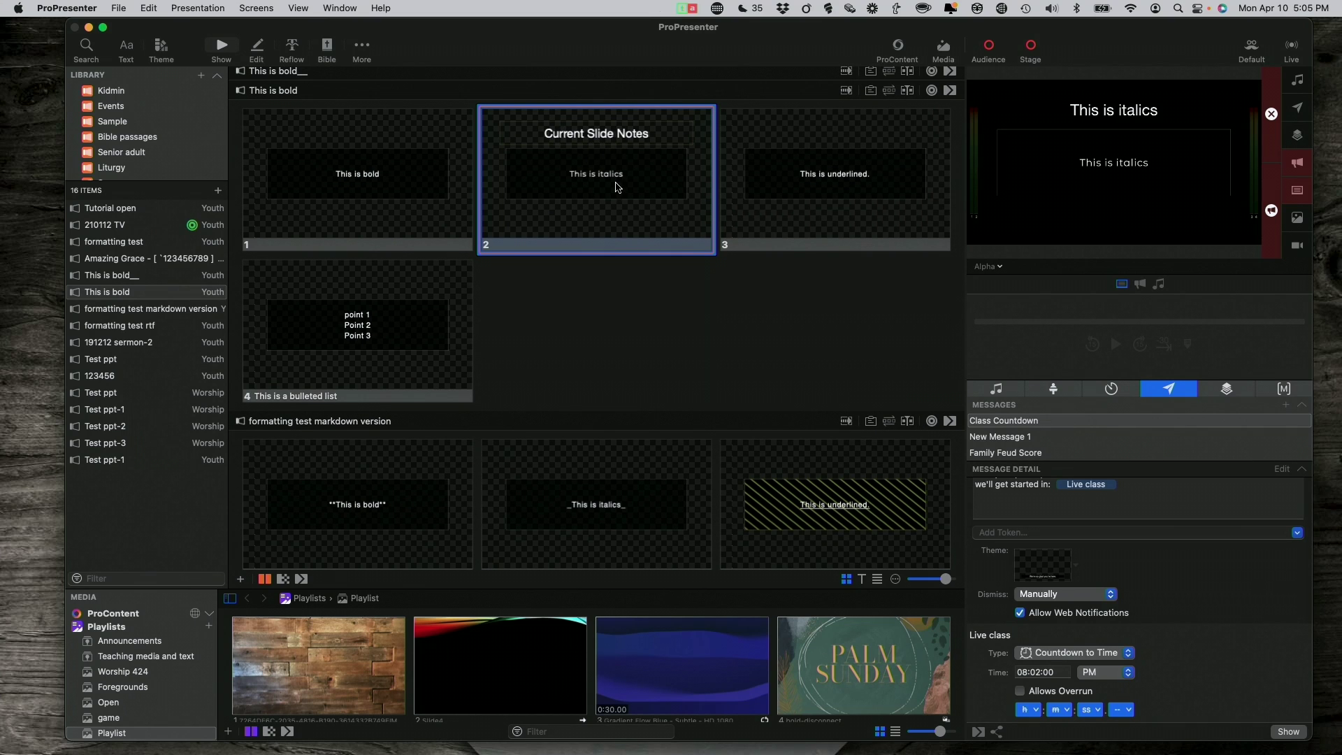
click(616, 187)
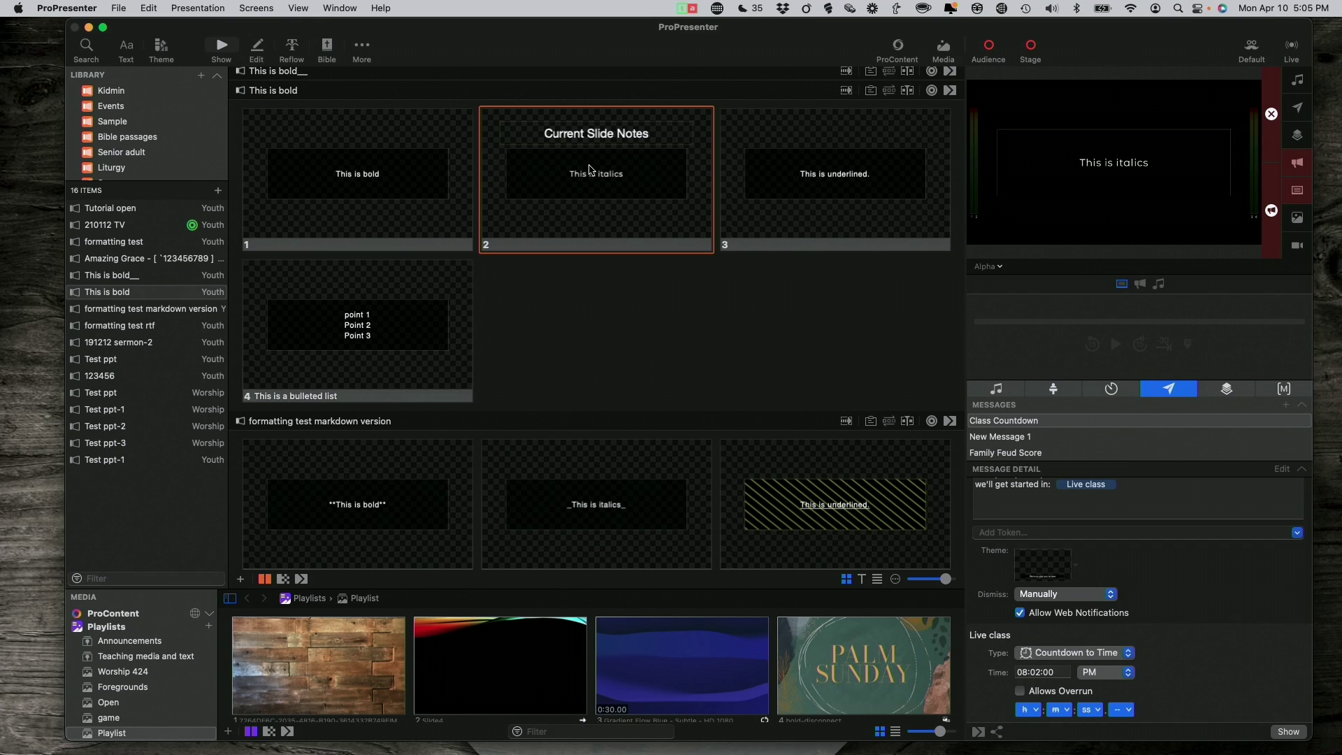
right_click(605, 180)
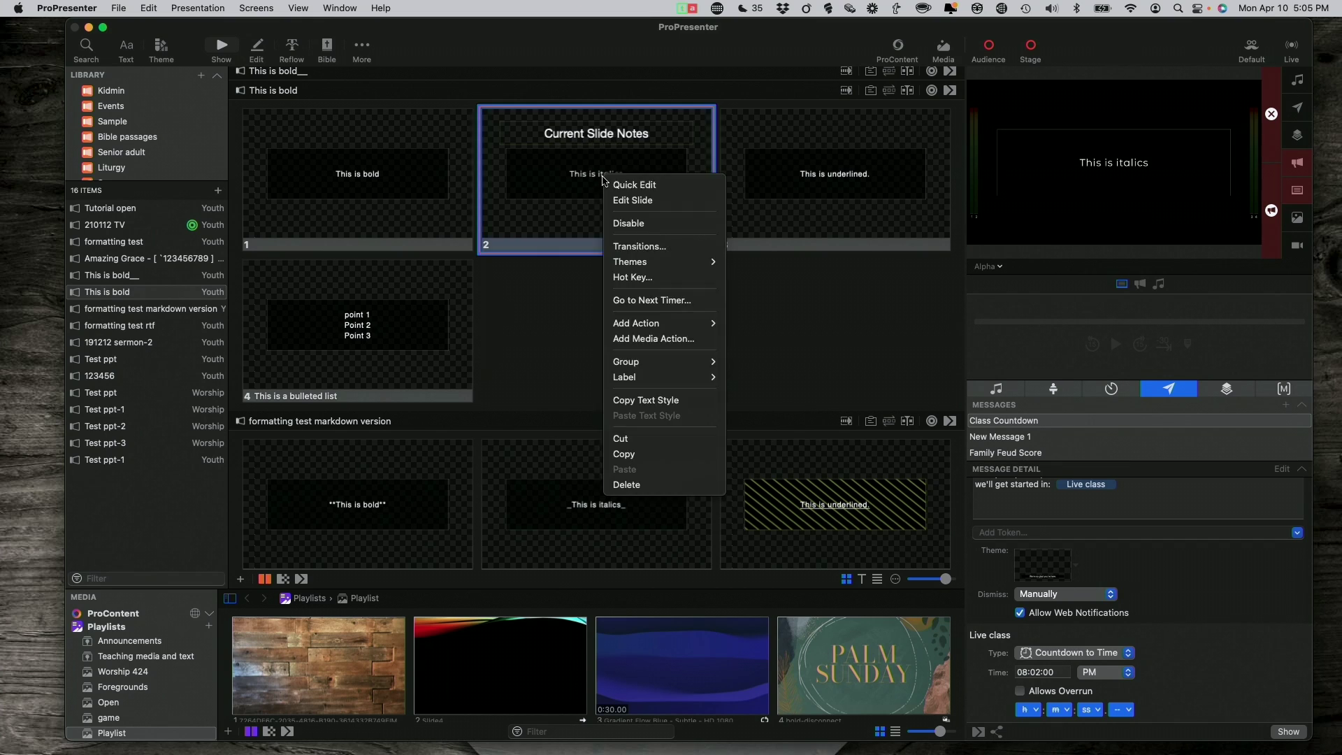
Step: Edit slide 2 and write 'these are the notes' in its Slide Notes
click(624, 201)
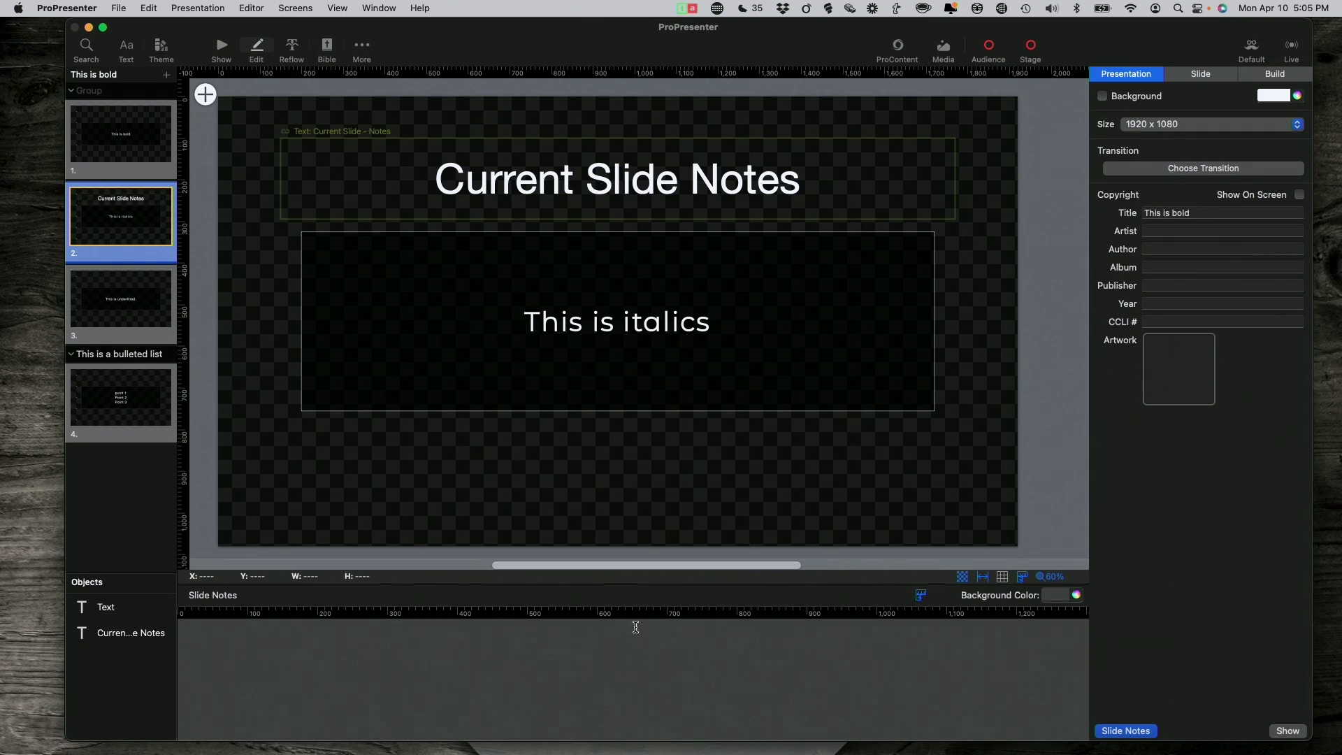
click(633, 662)
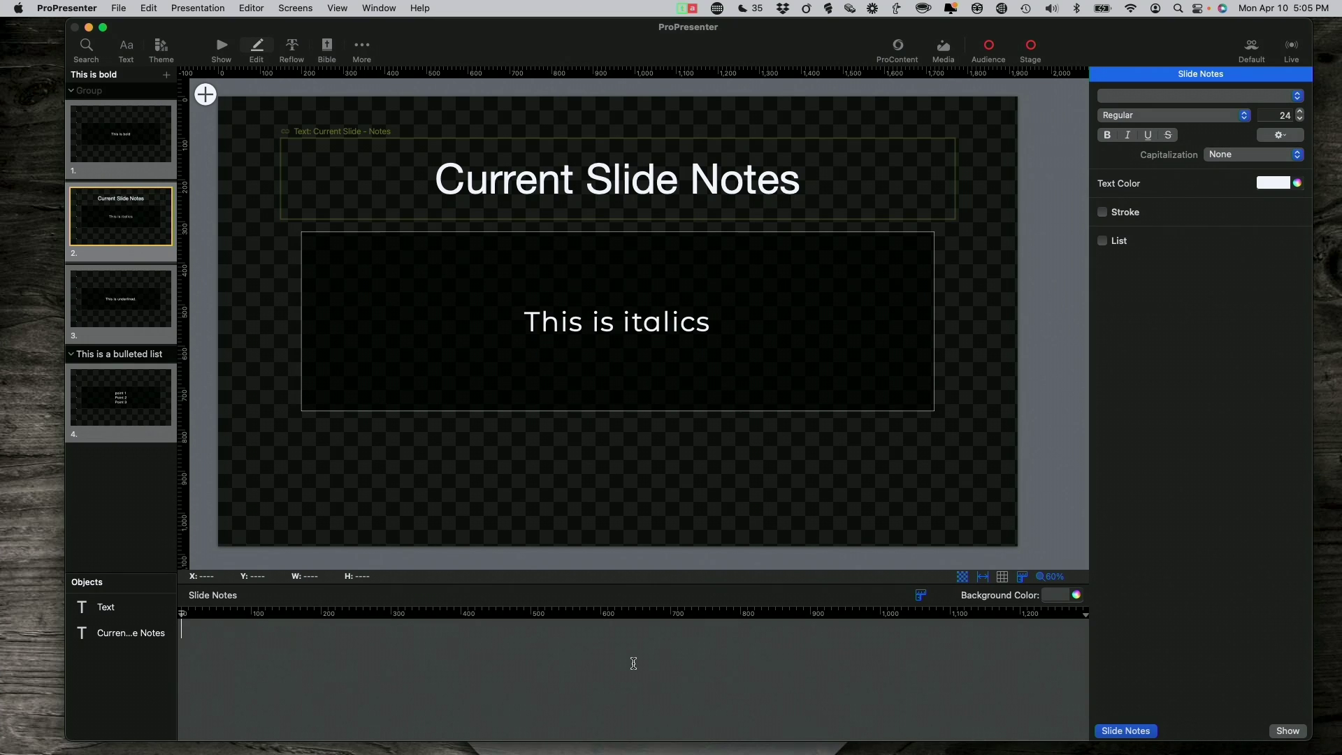
text(these are the notes)
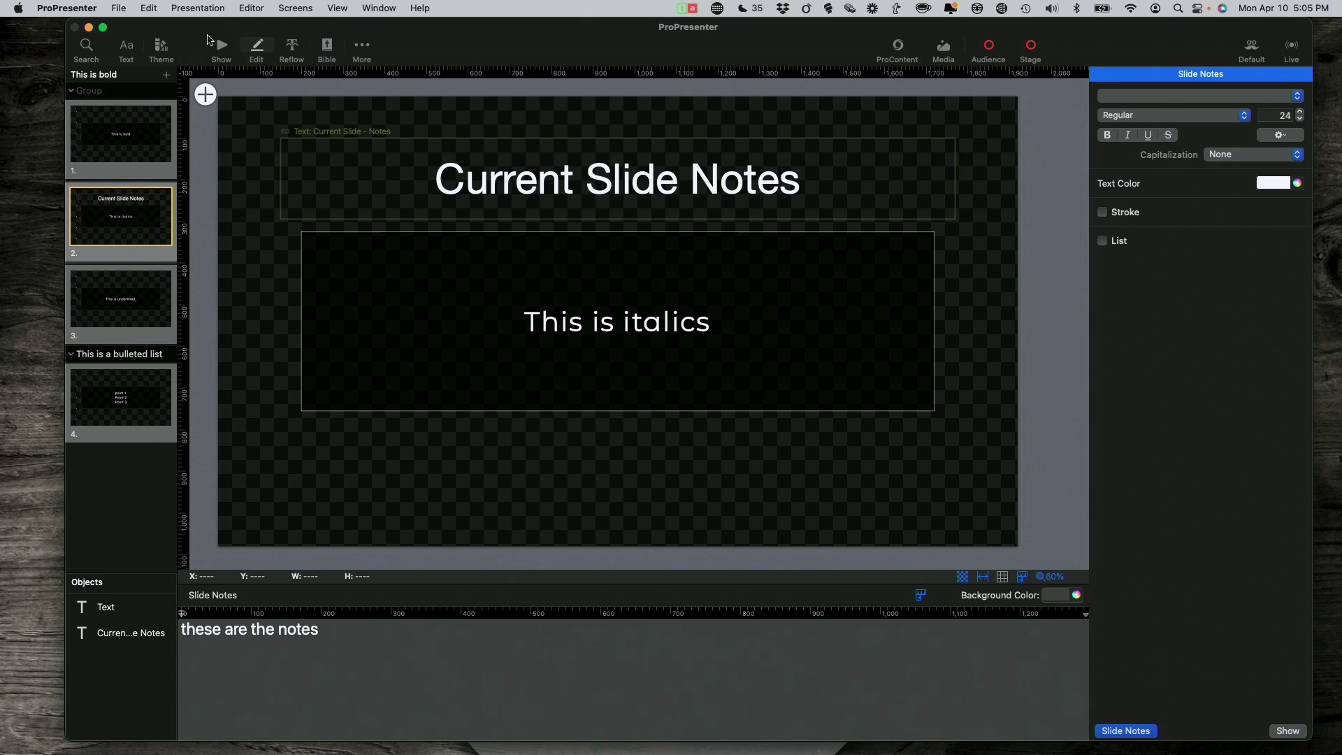
click(223, 46)
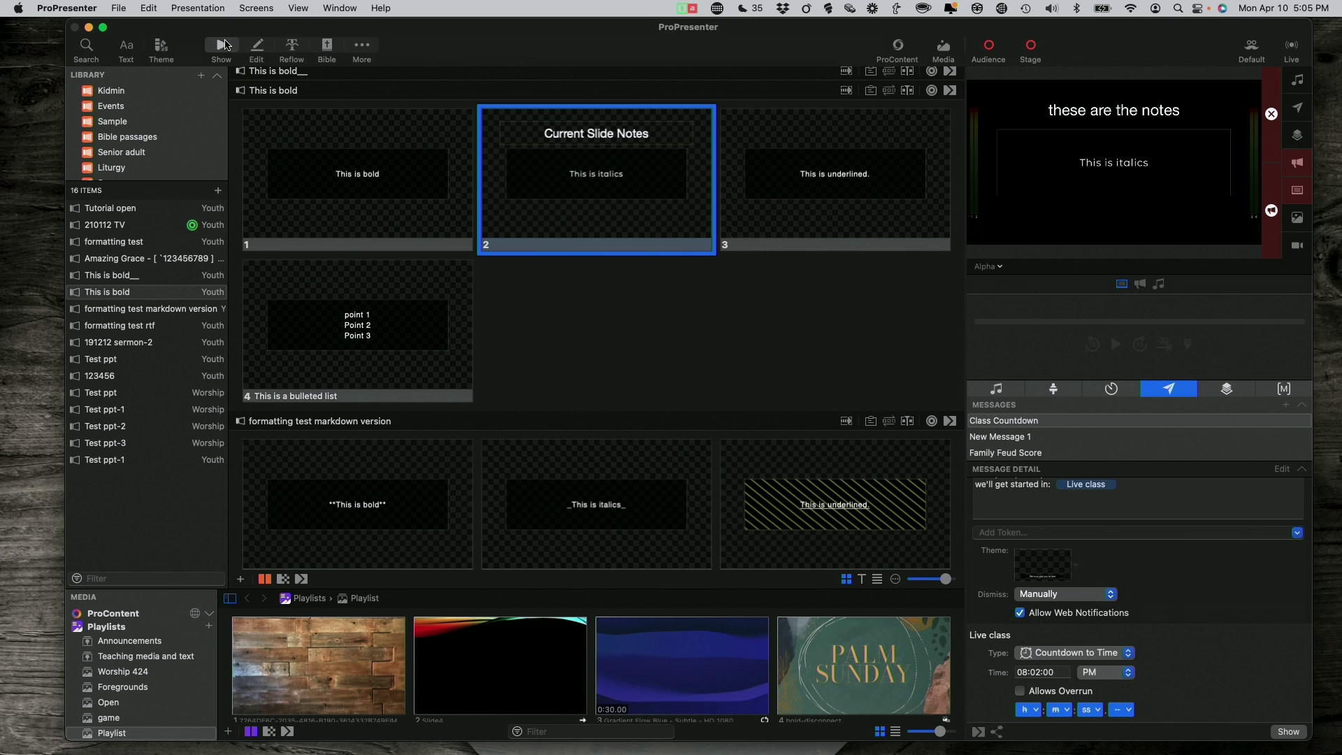
Step: Send slide 2 live, showing 'these are the notes' above 'This is italics'
scroll(618, 168, down, 1)
click(618, 168)
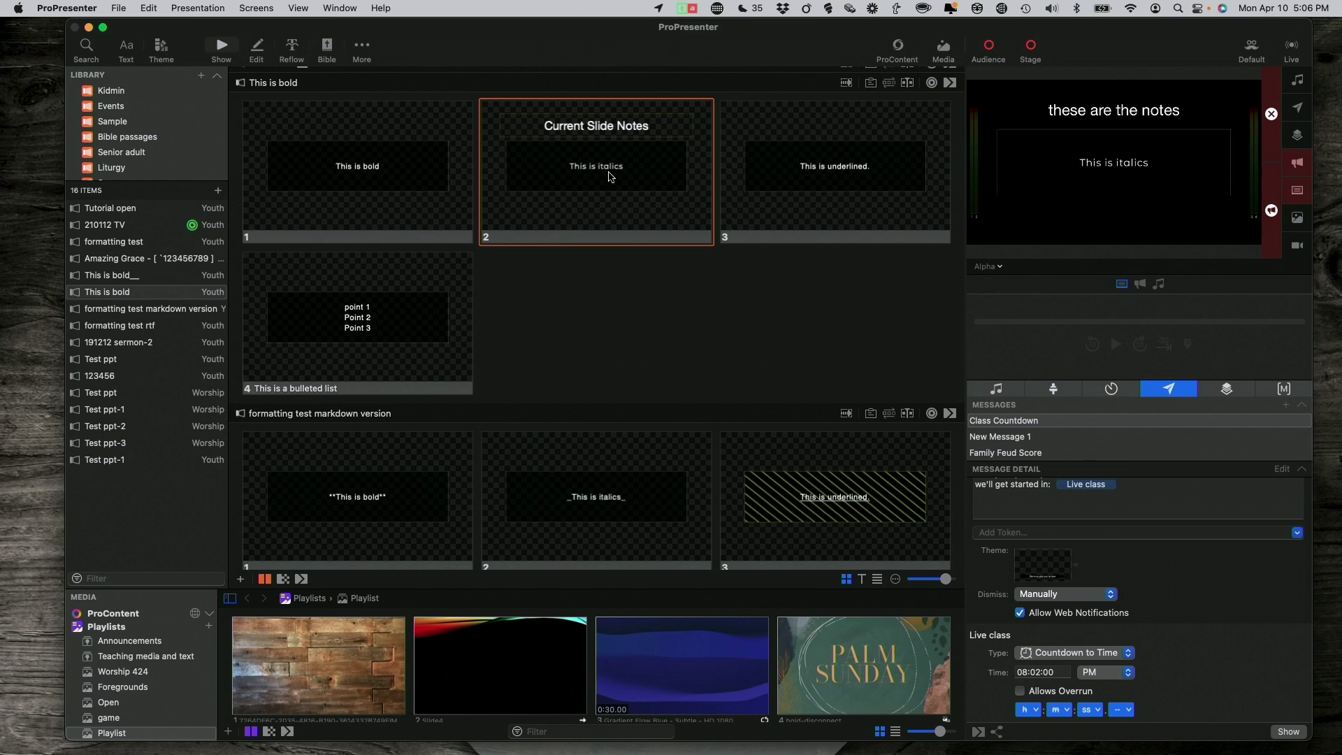
scroll(594, 171, up, 1)
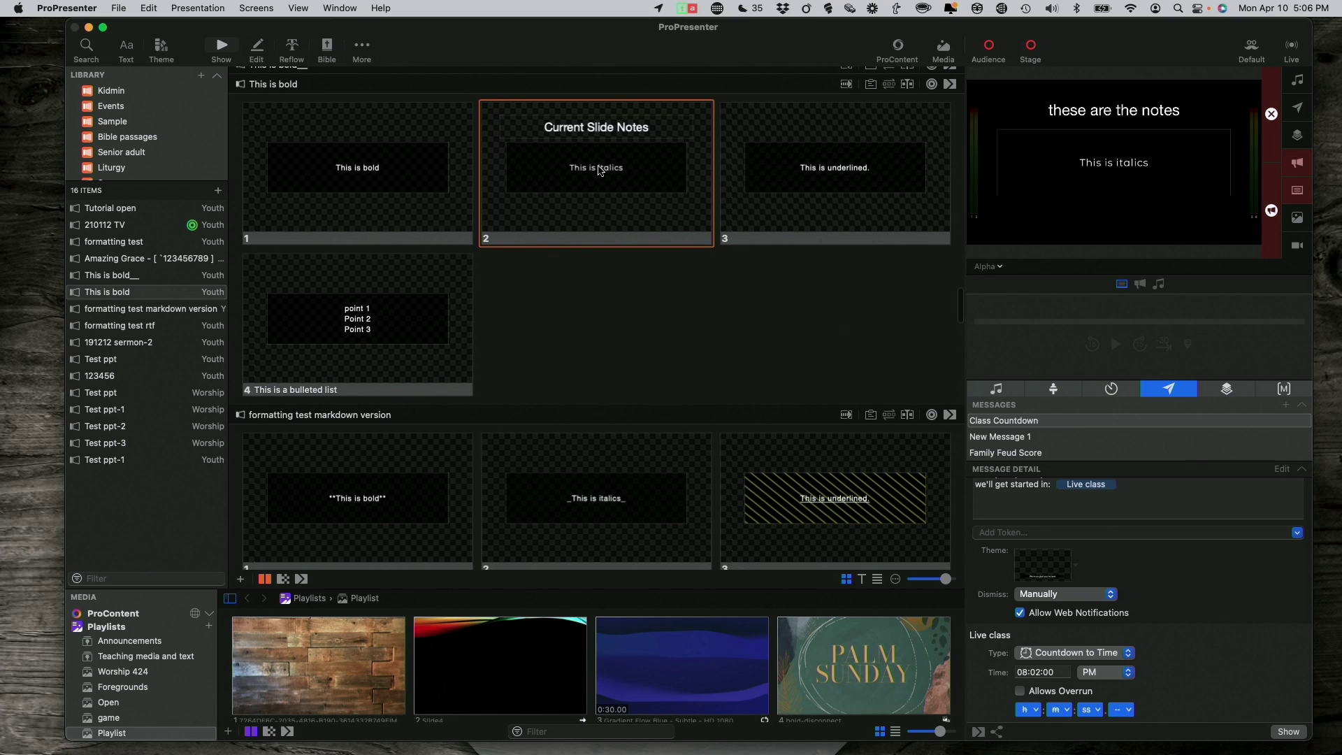
scroll(615, 123, up, 1)
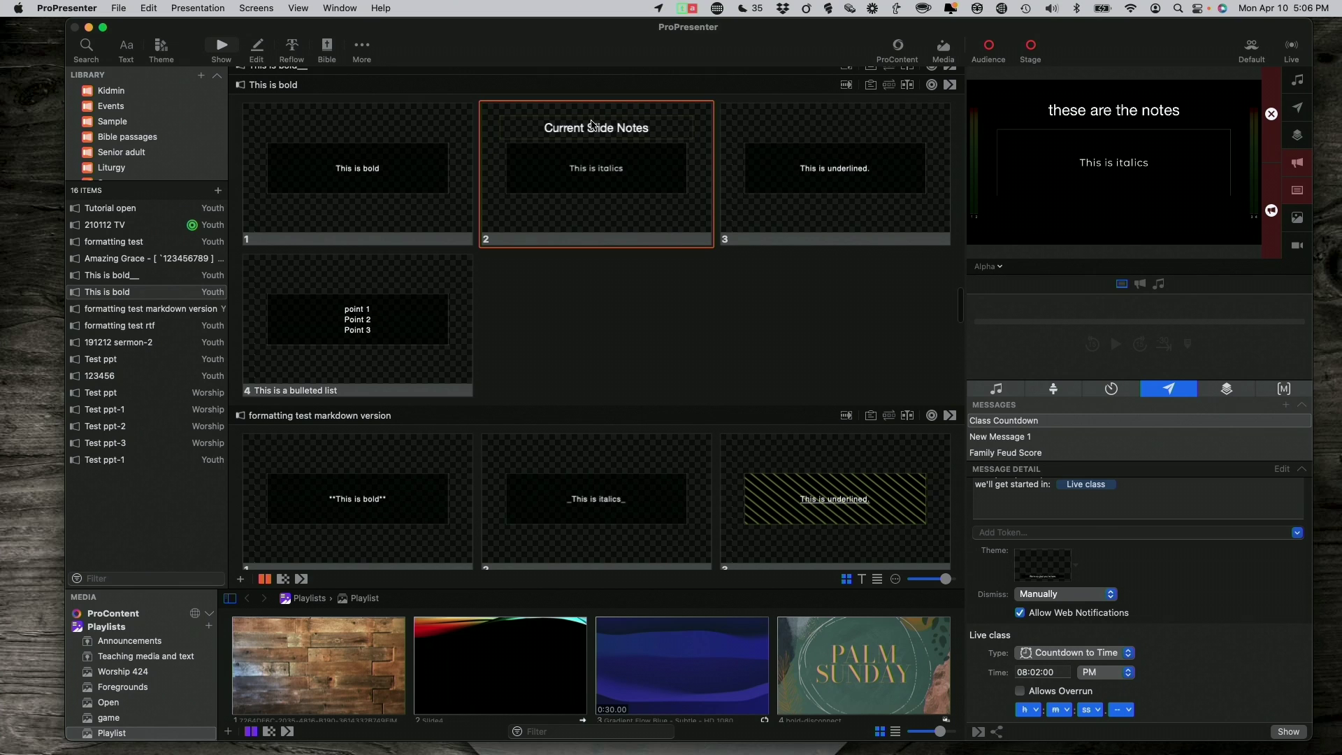
scroll(591, 124, down, 3)
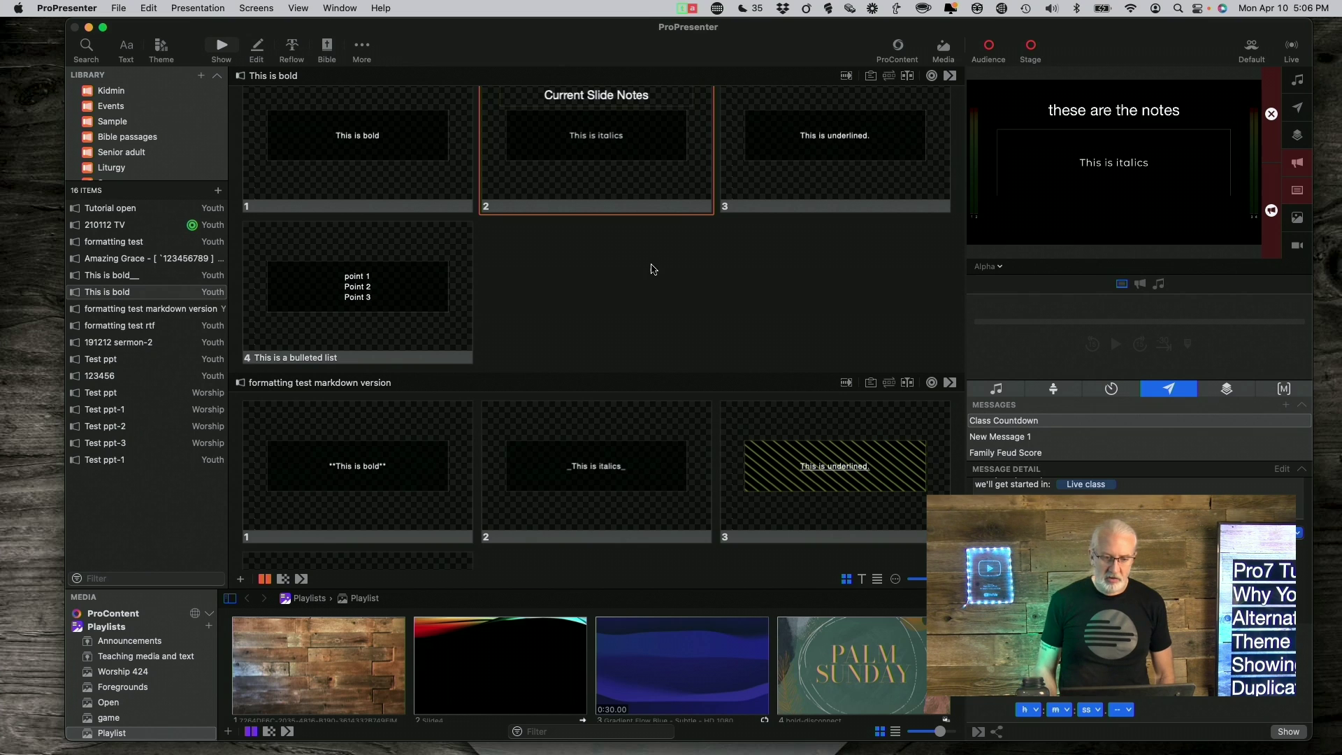
scroll(580, 223, up, 3)
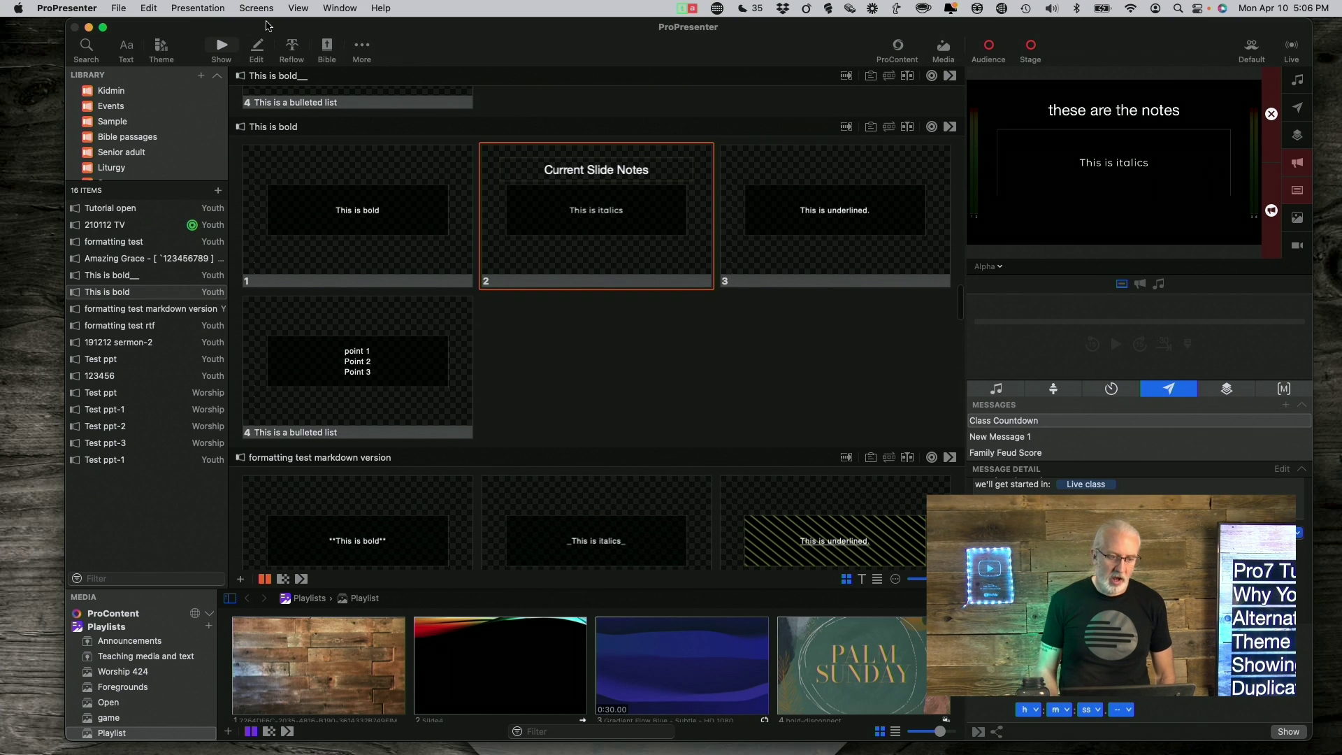
Step: In the Theme Editor, turn off Linked Text on the Double text theme's Current Slide Notes box
click(362, 47)
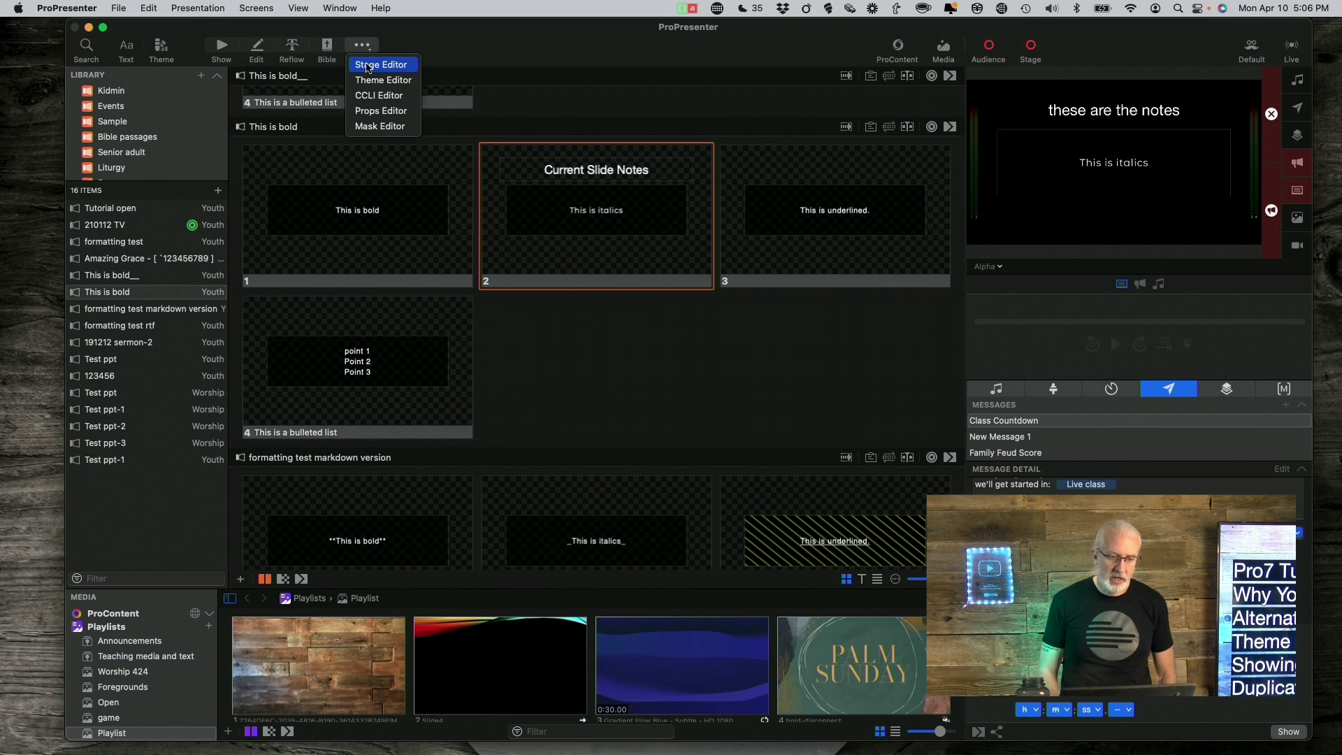
click(382, 80)
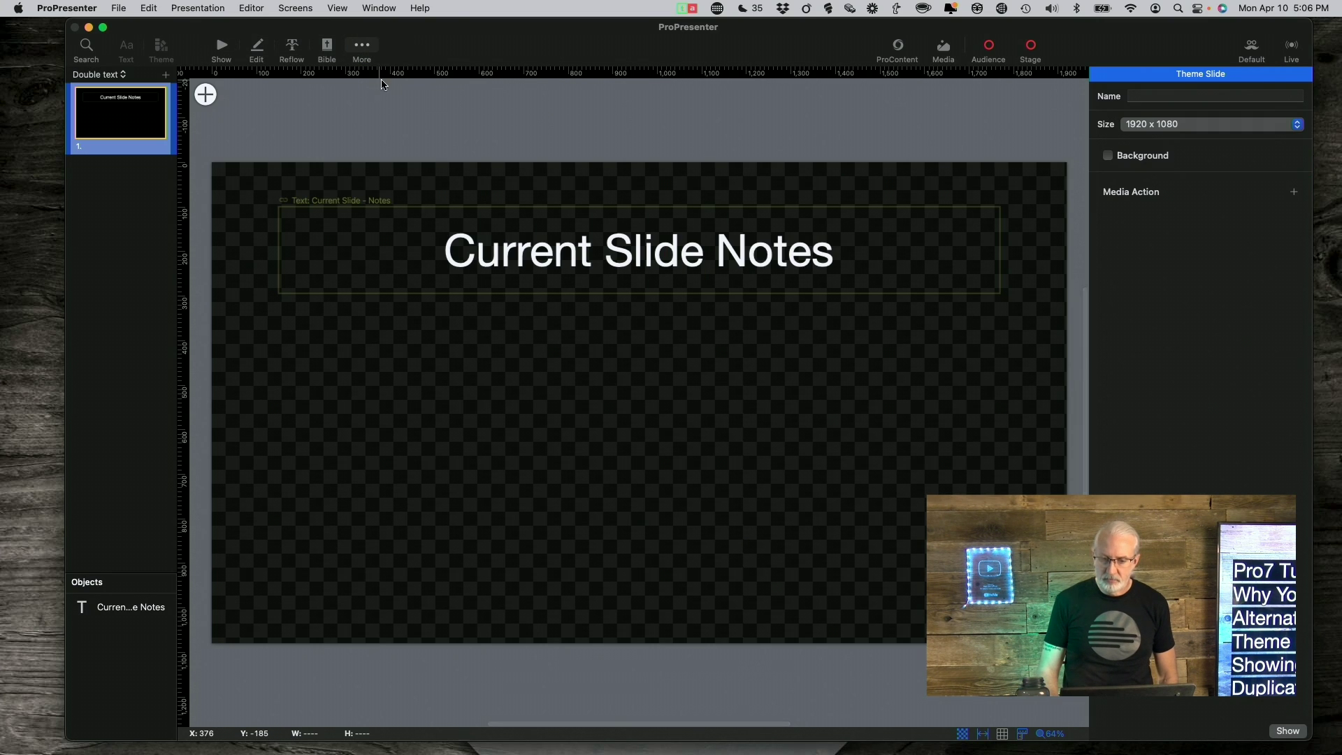
click(668, 245)
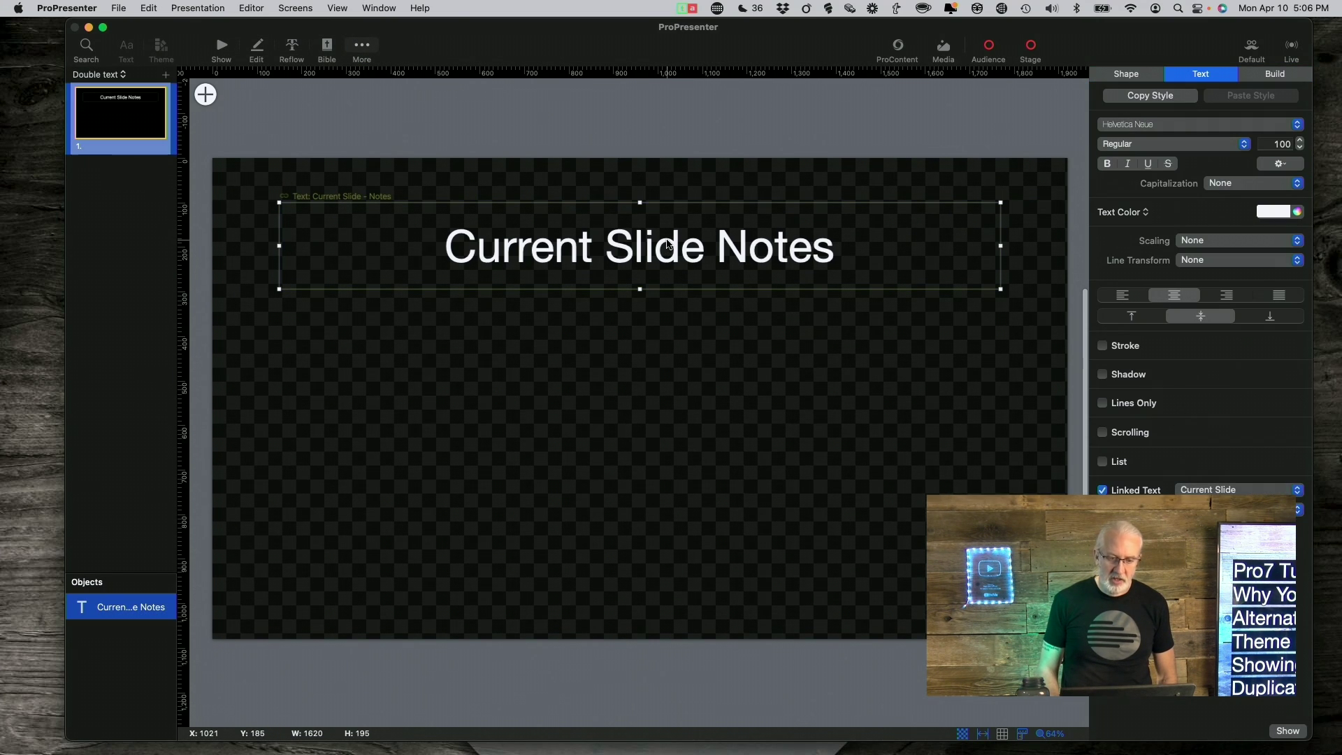
scroll(769, 272, left, 2)
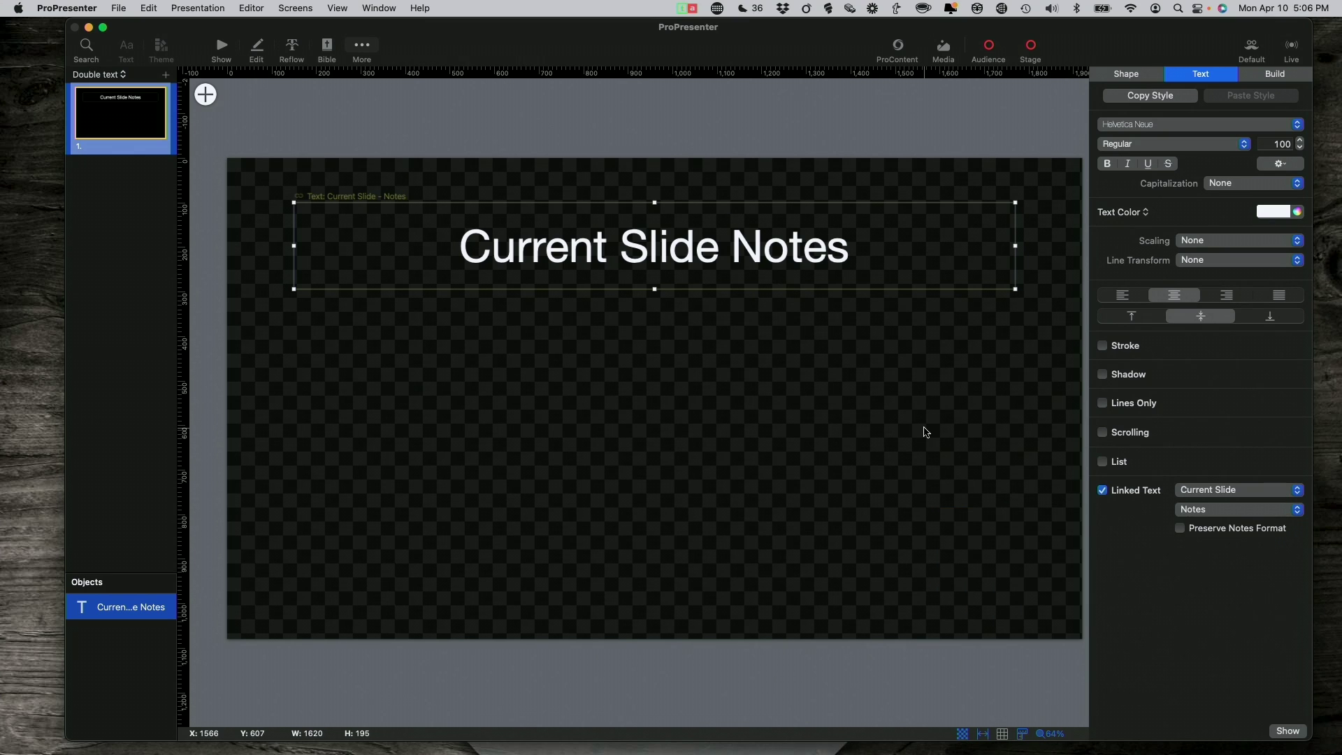
scroll(922, 434, right, 1)
click(1103, 491)
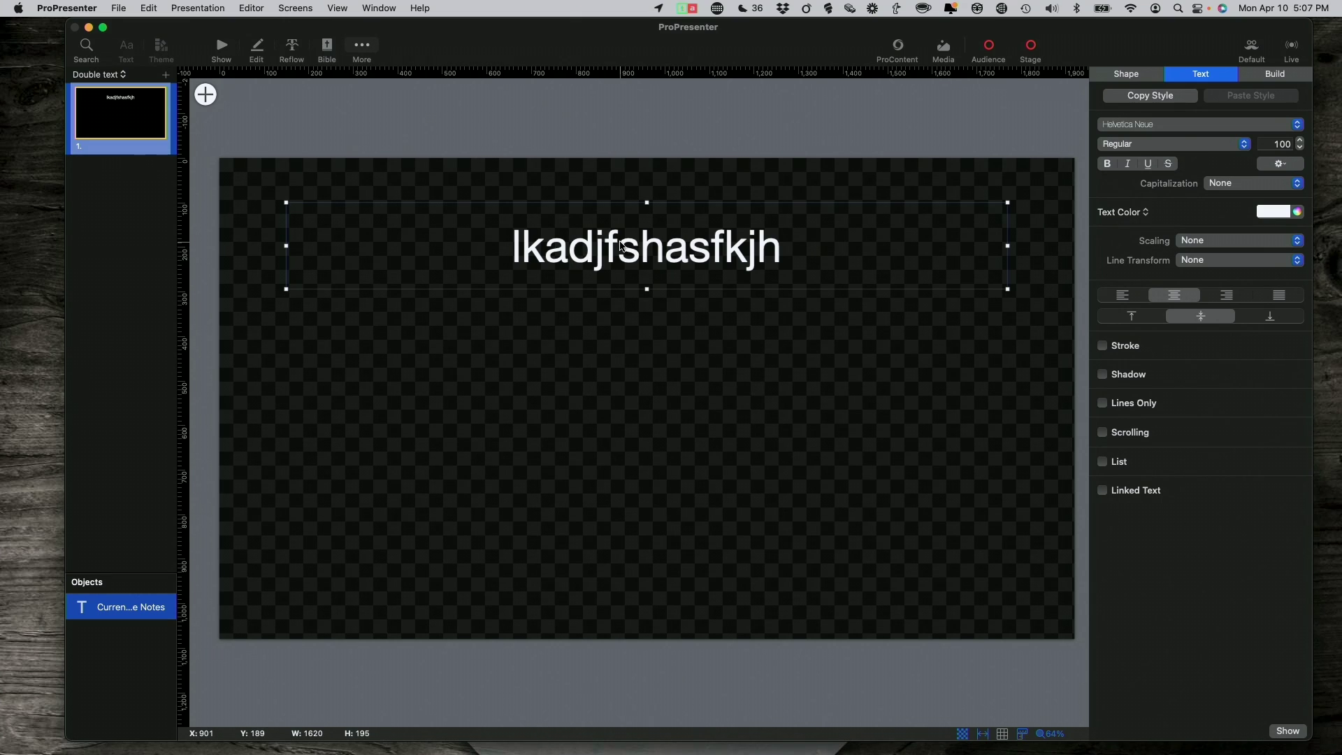
click(1102, 488)
click(1192, 508)
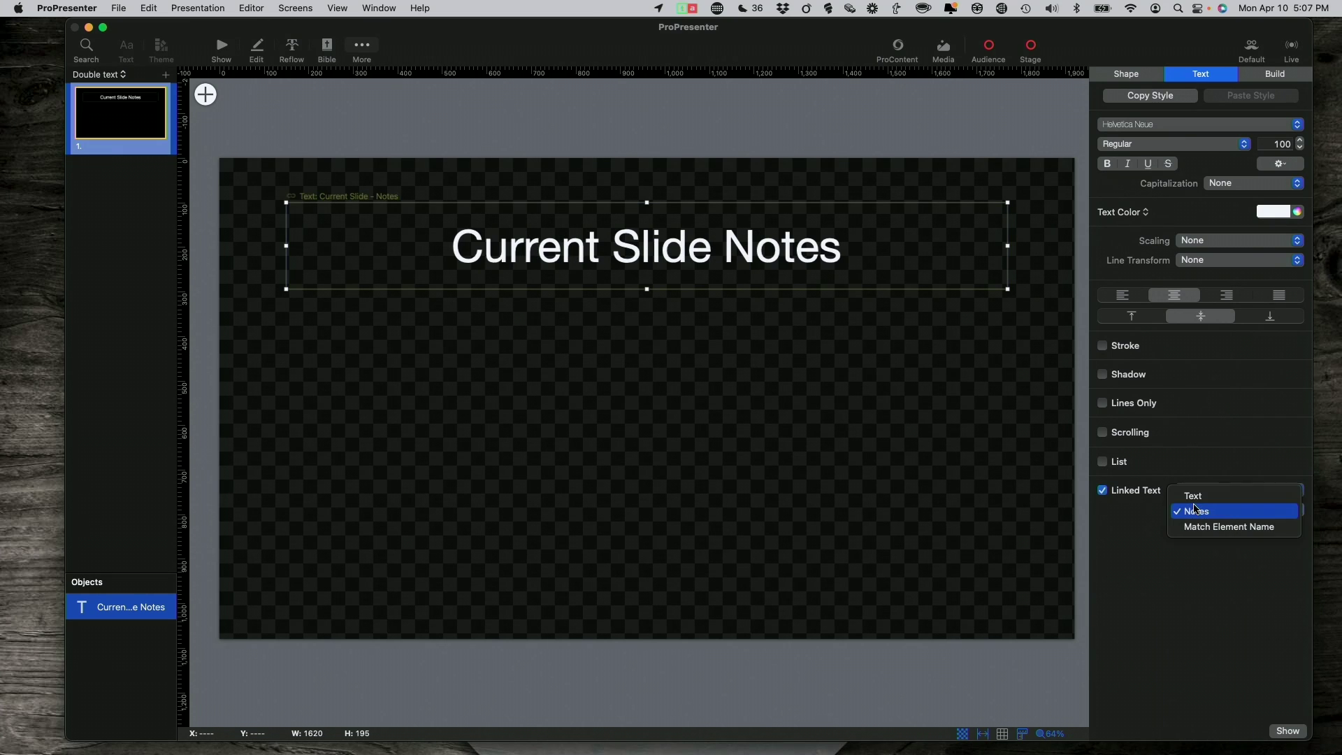
click(1191, 494)
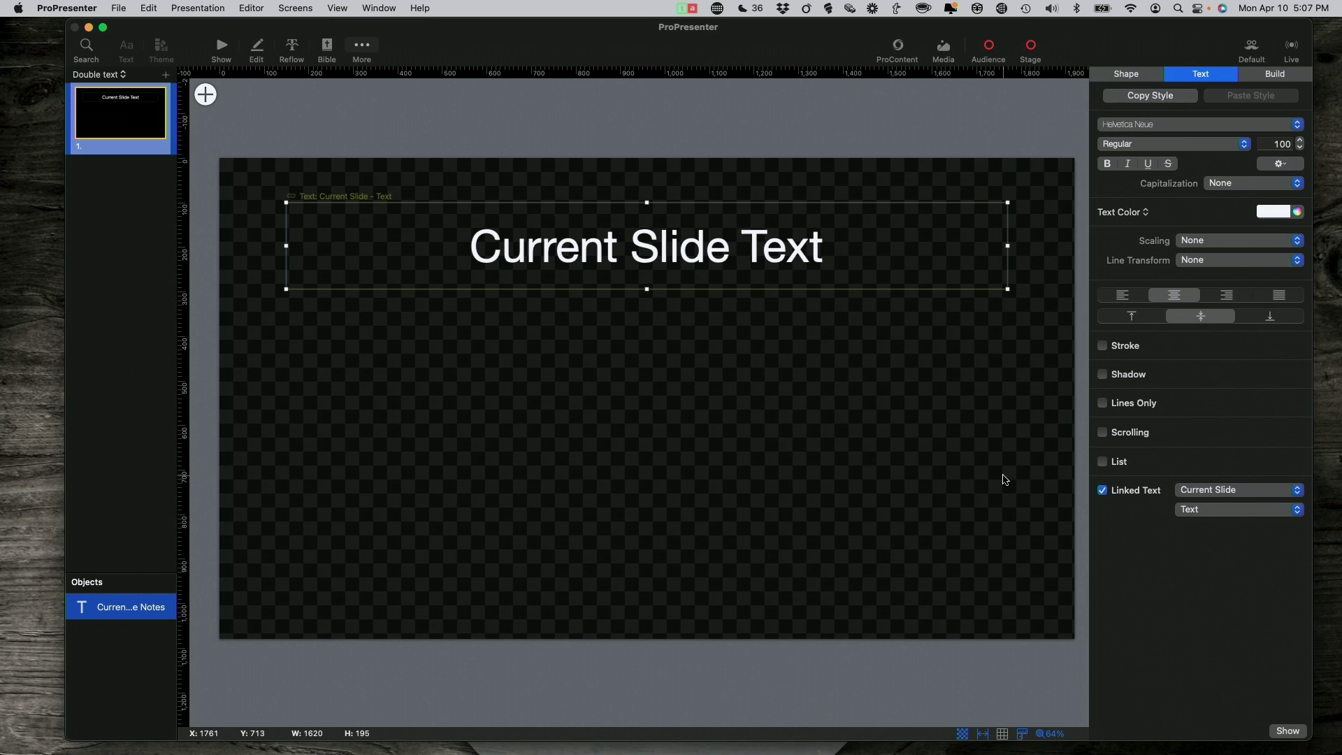
scroll(729, 267, right, 2)
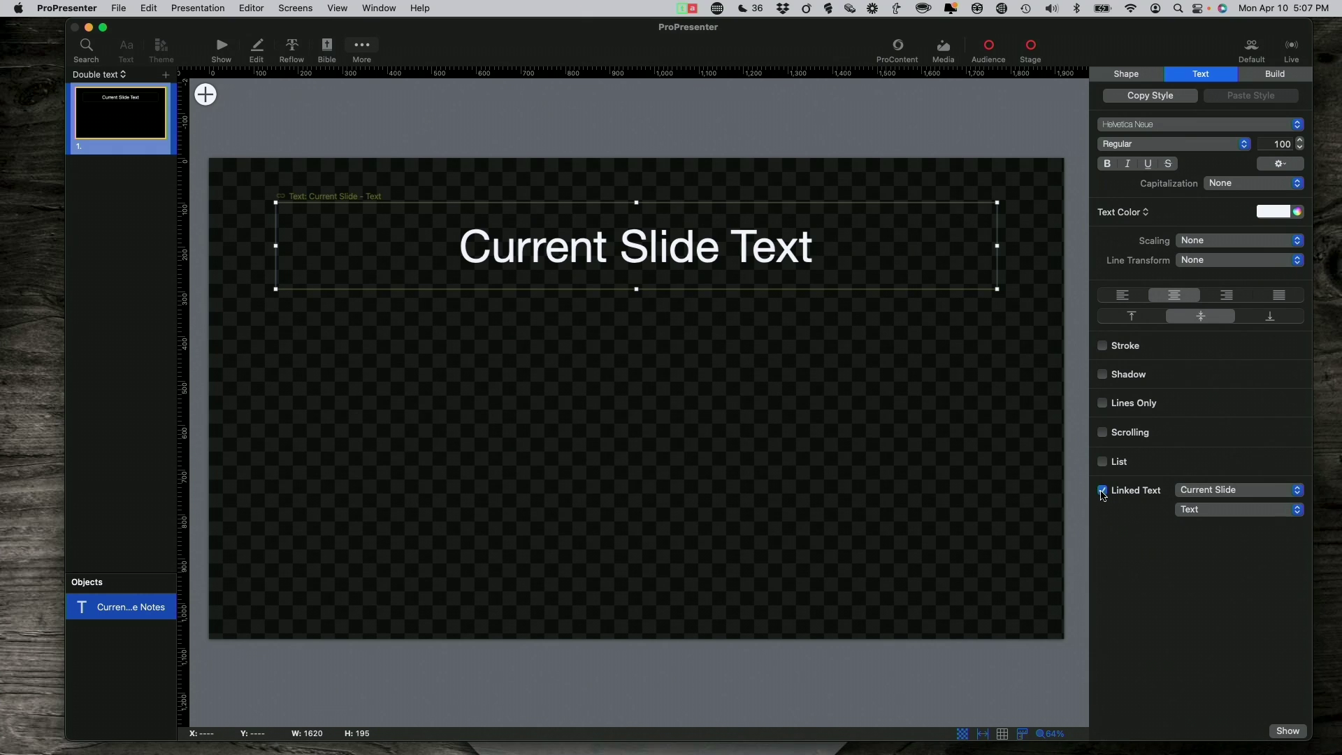
click(1102, 490)
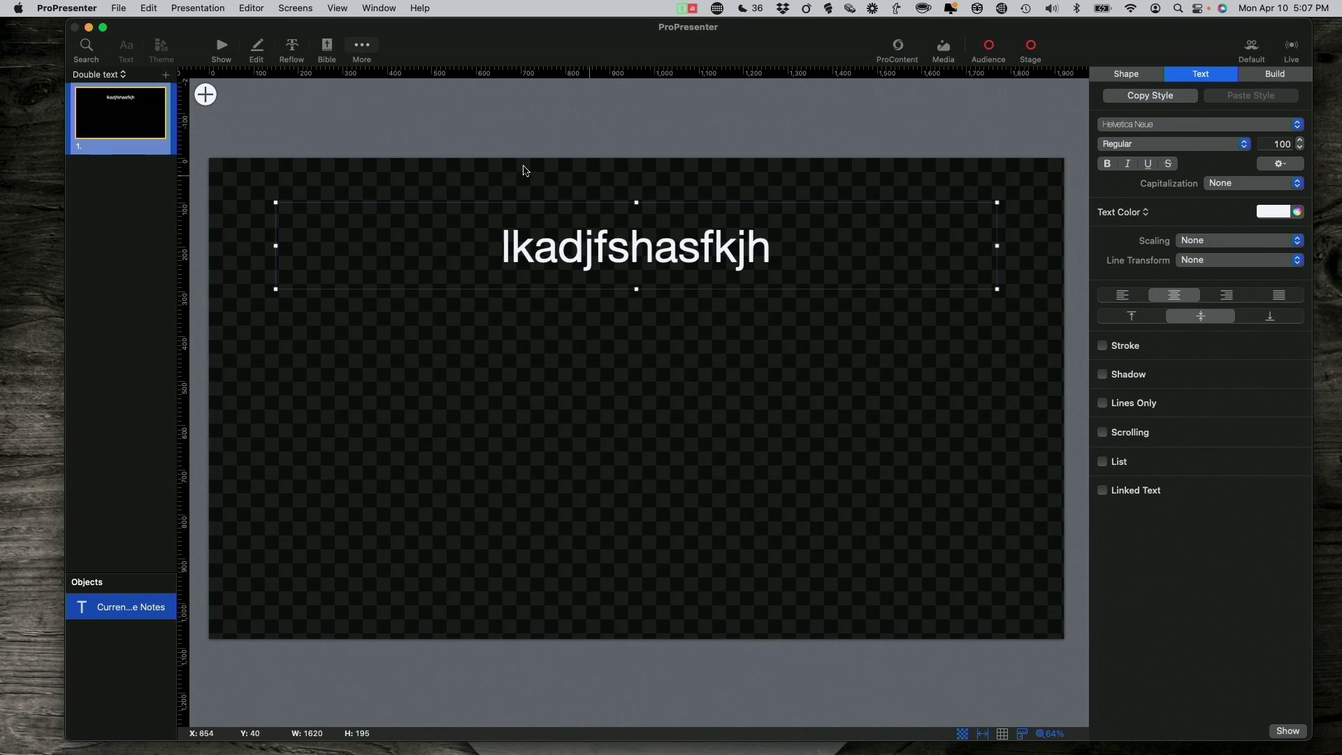
Step: Apply the Double text Theme Slide to slide 2 and take it live, showing only 'This is italics'
click(223, 46)
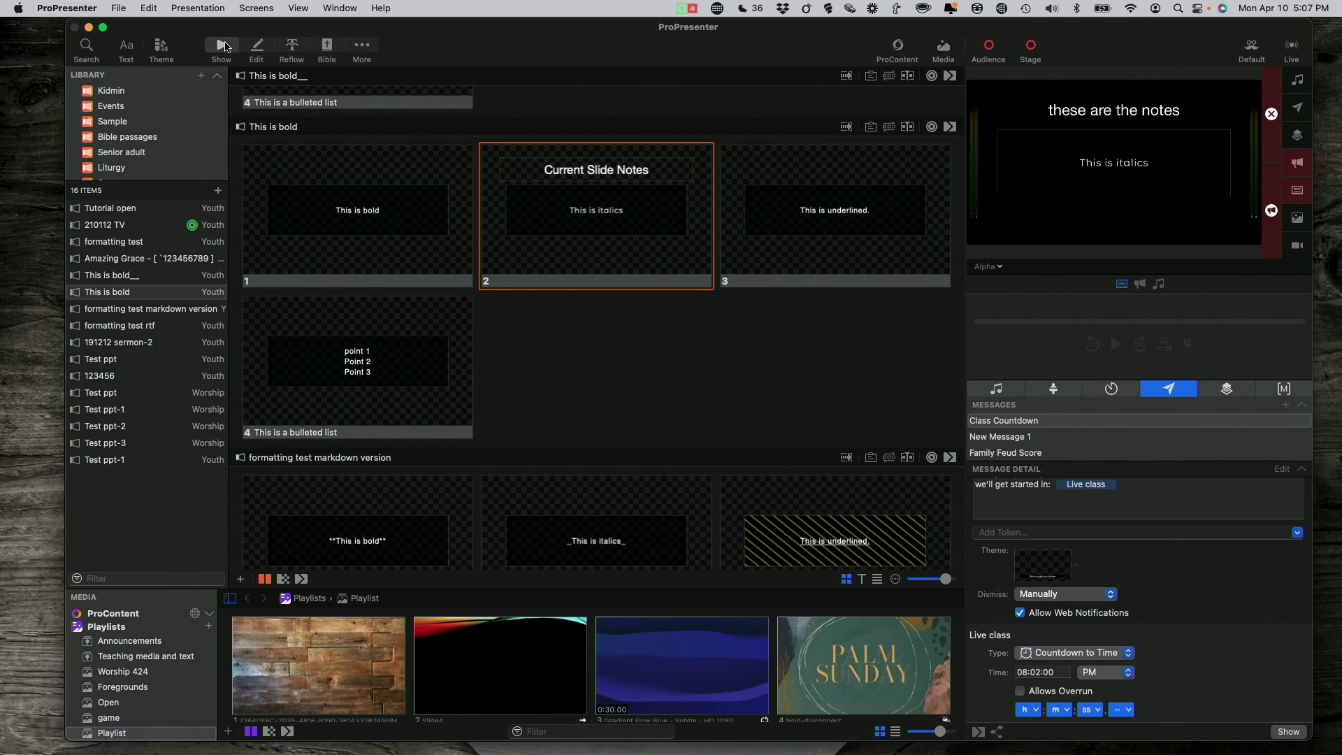
right_click(580, 210)
mouse_move(633, 298)
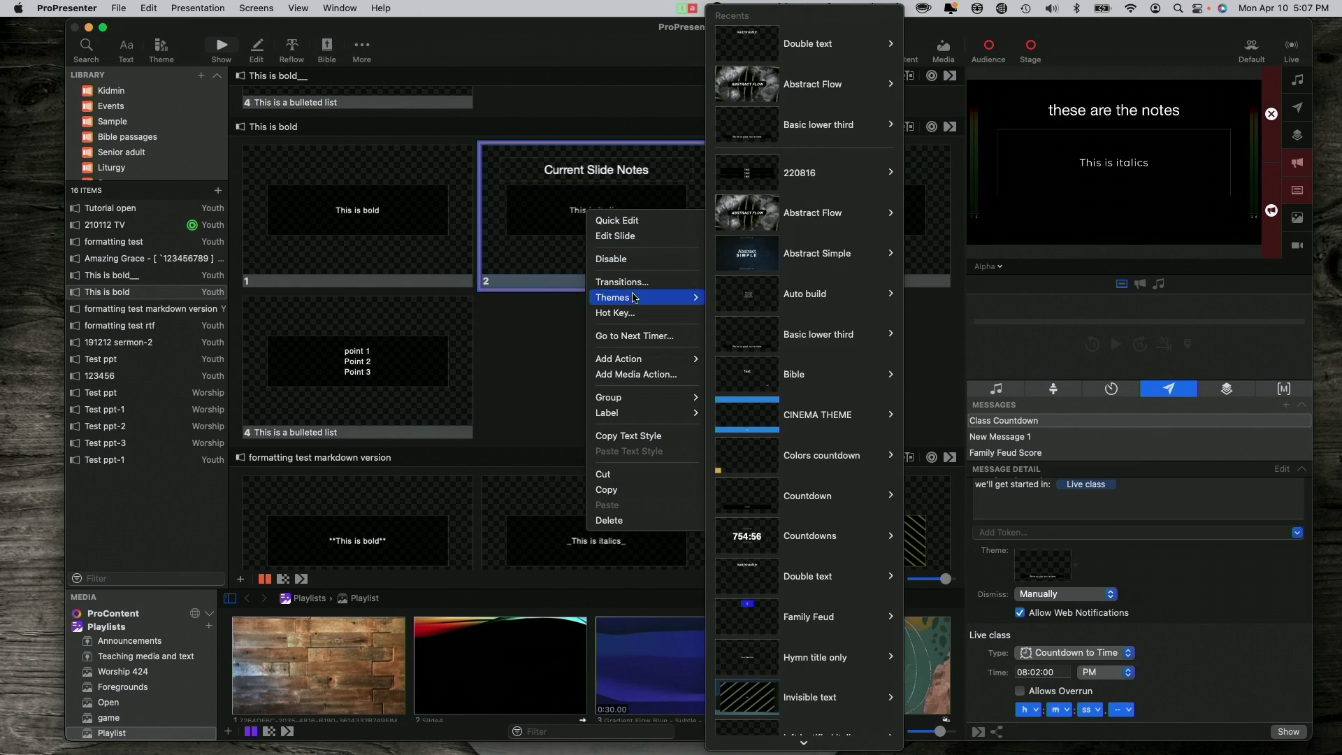
scroll(714, 298, down, 1)
mouse_move(797, 427)
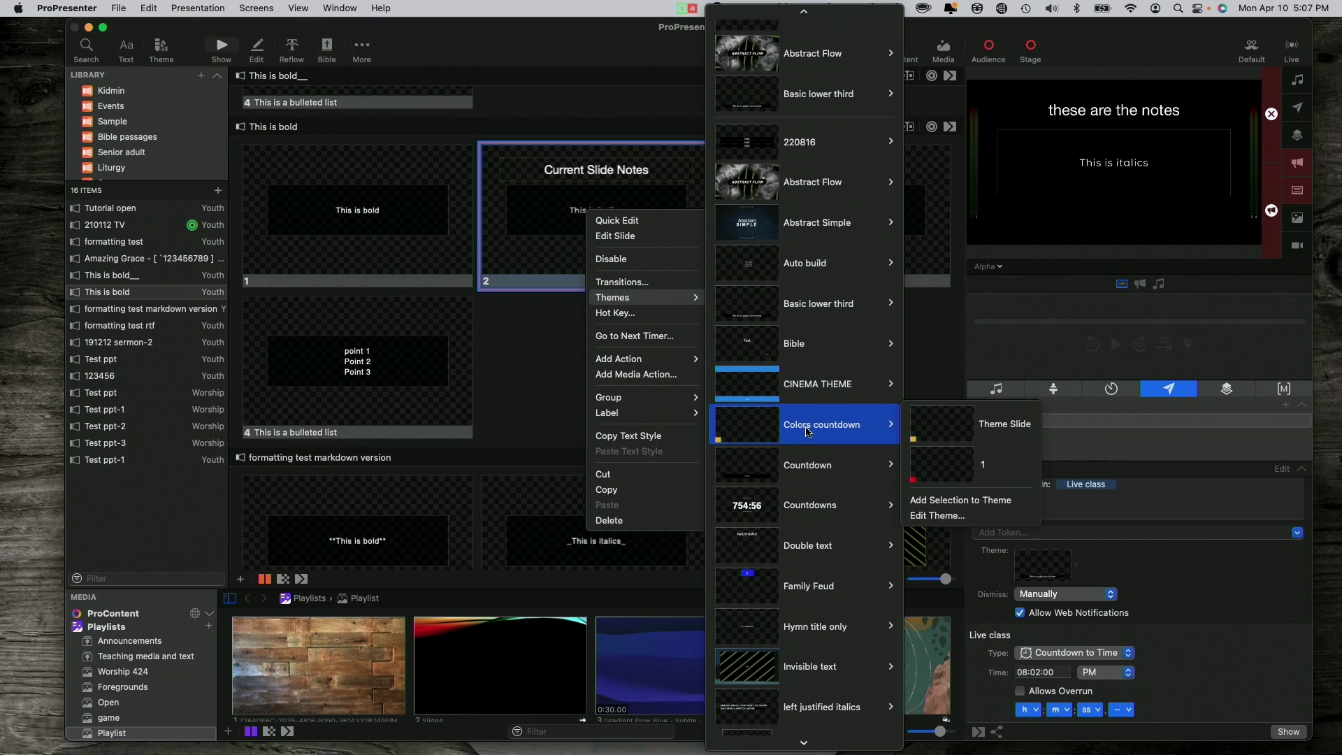
mouse_move(822, 547)
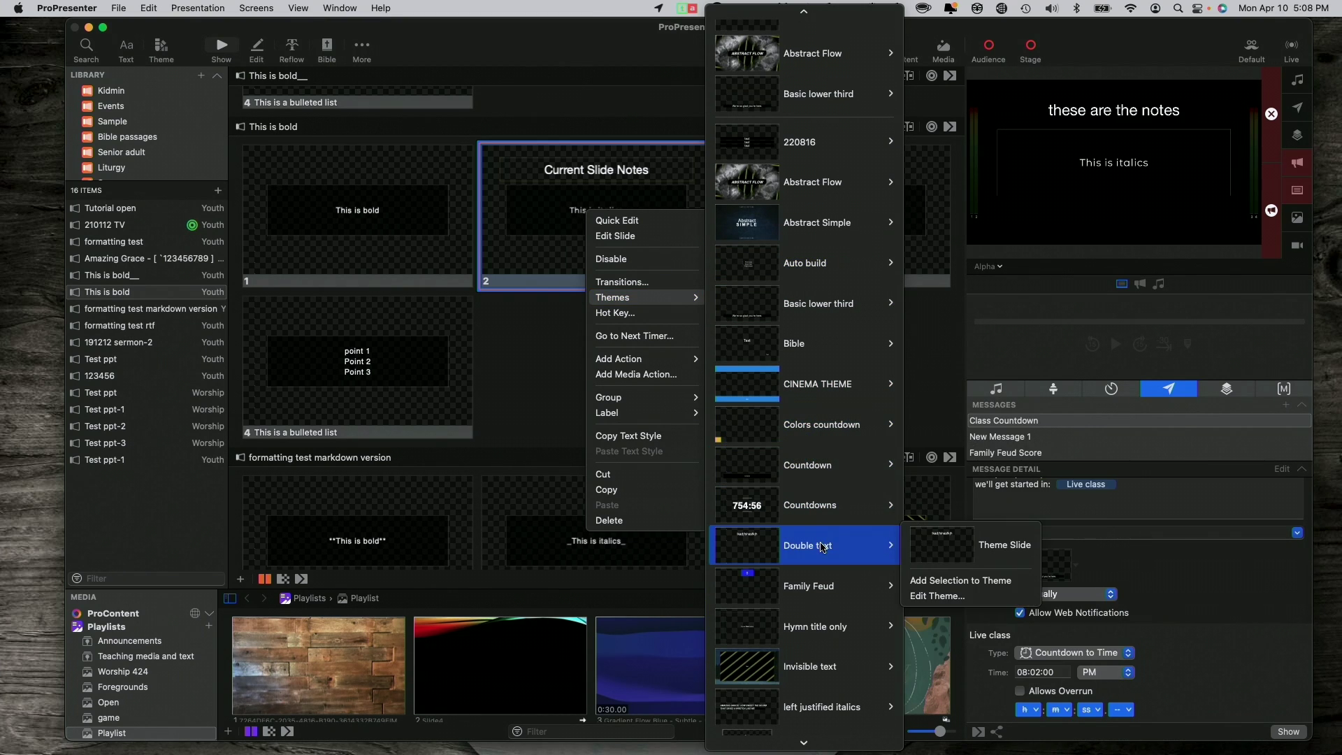
click(953, 553)
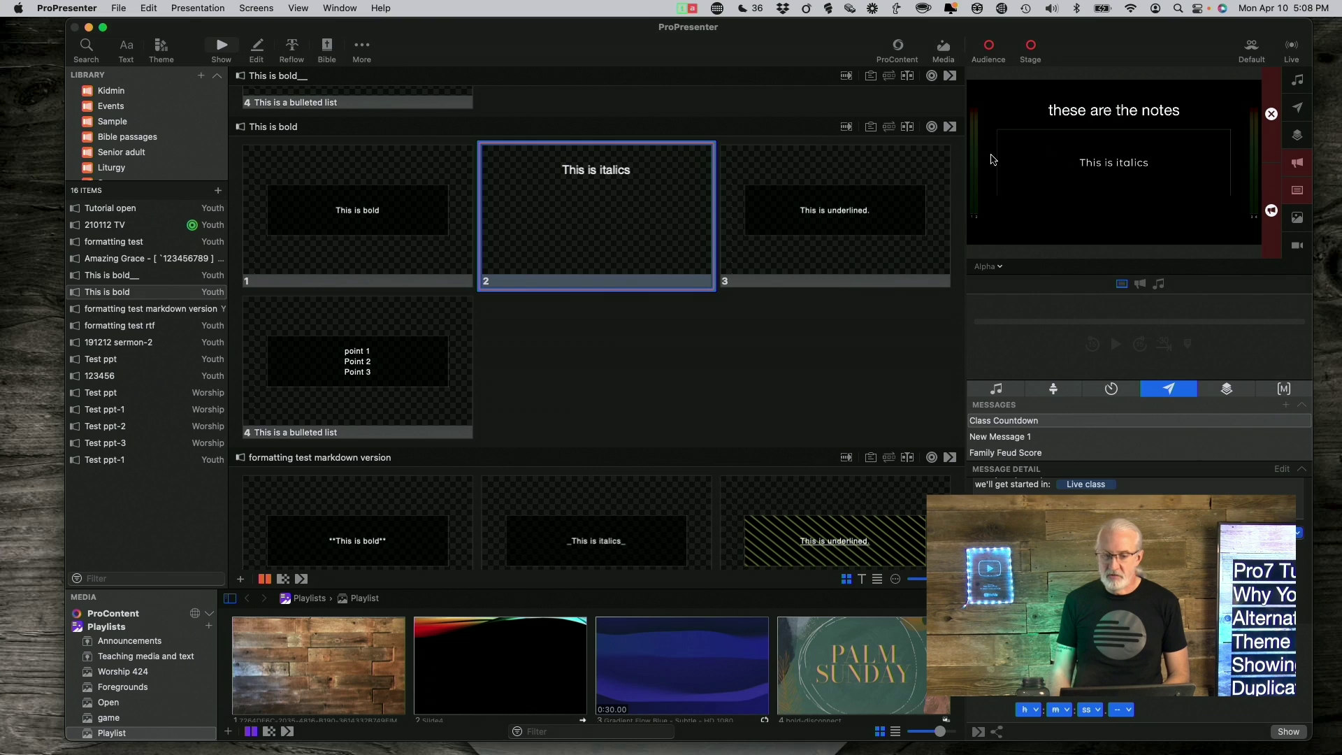
click(647, 217)
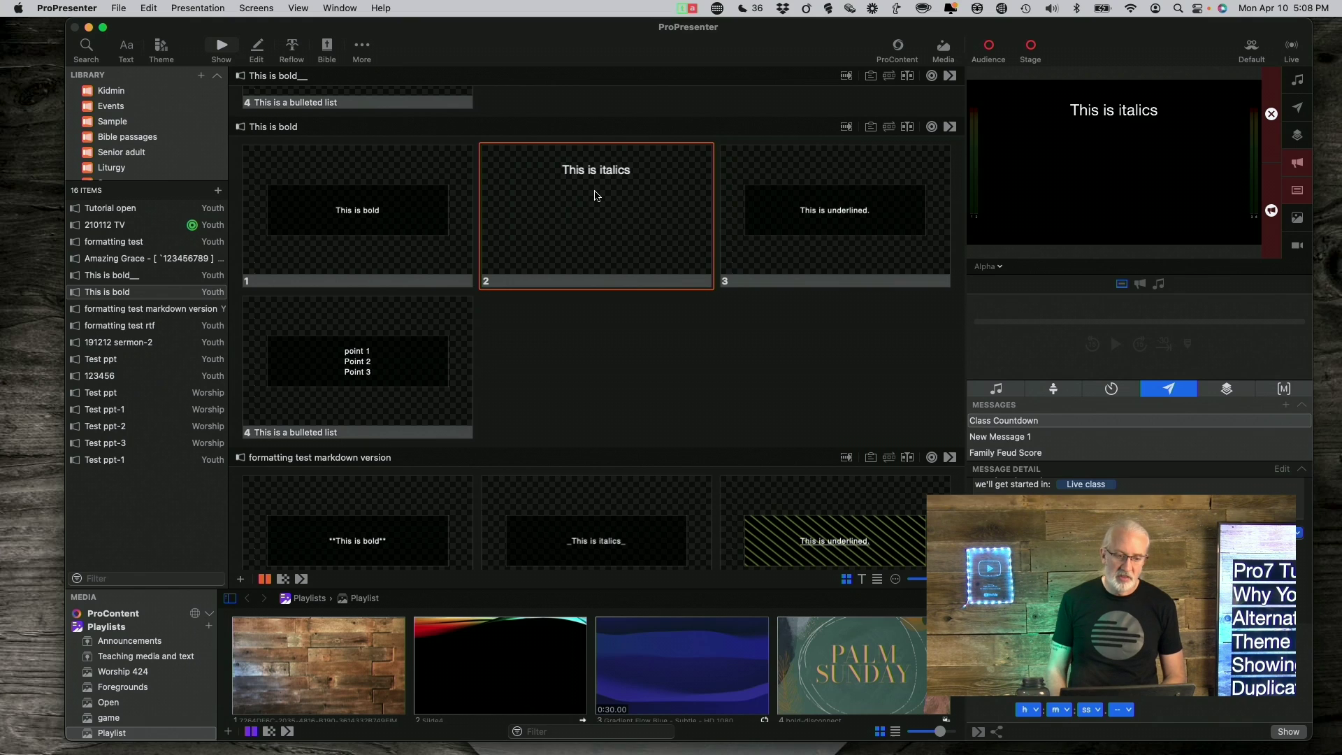
Step: Add a new text box to the Double text theme in the Theme Editor
scroll(580, 187, up, 1)
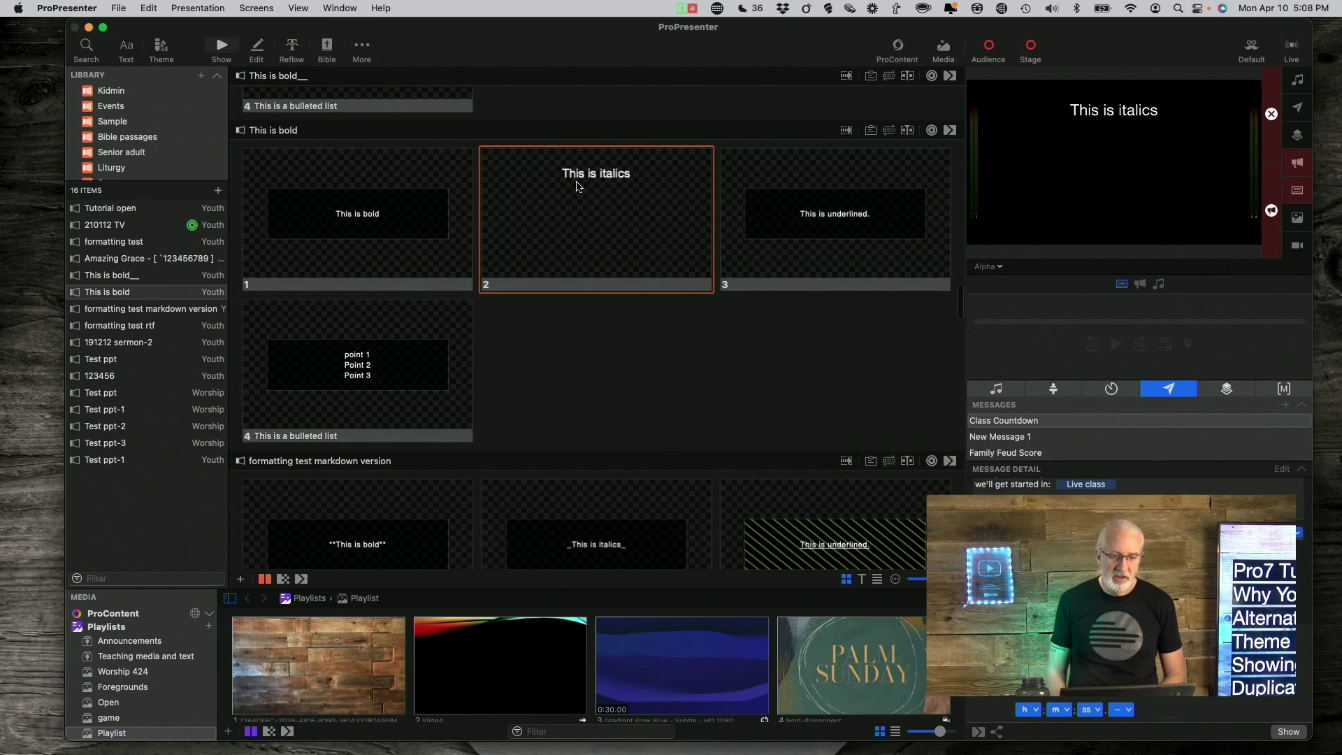
click(363, 48)
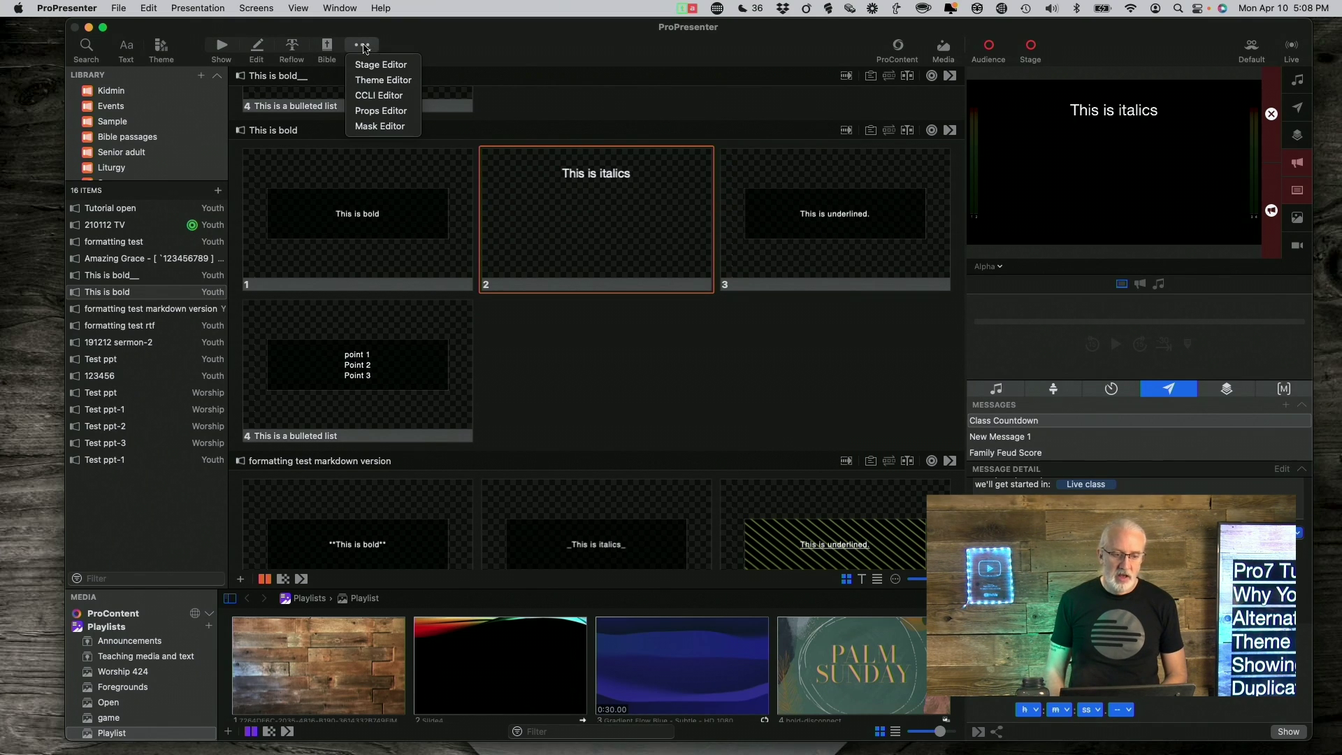
click(382, 81)
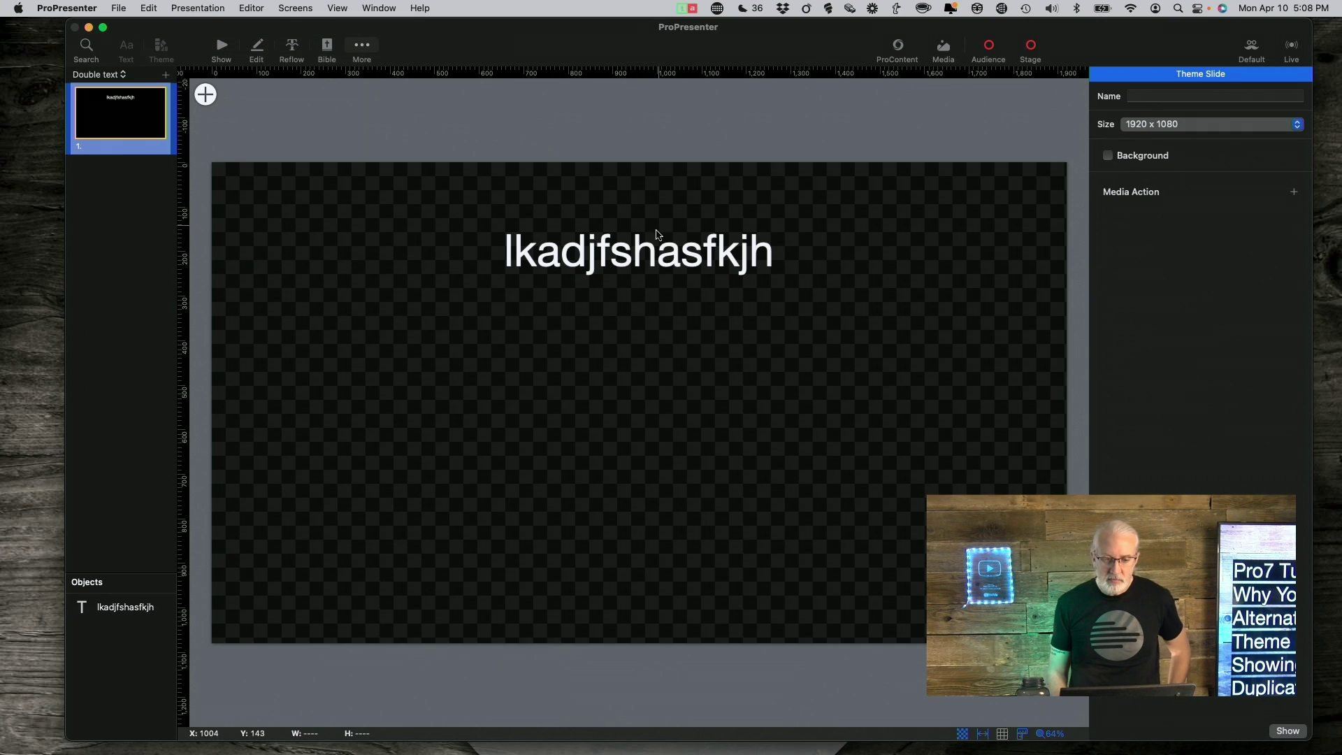
click(207, 95)
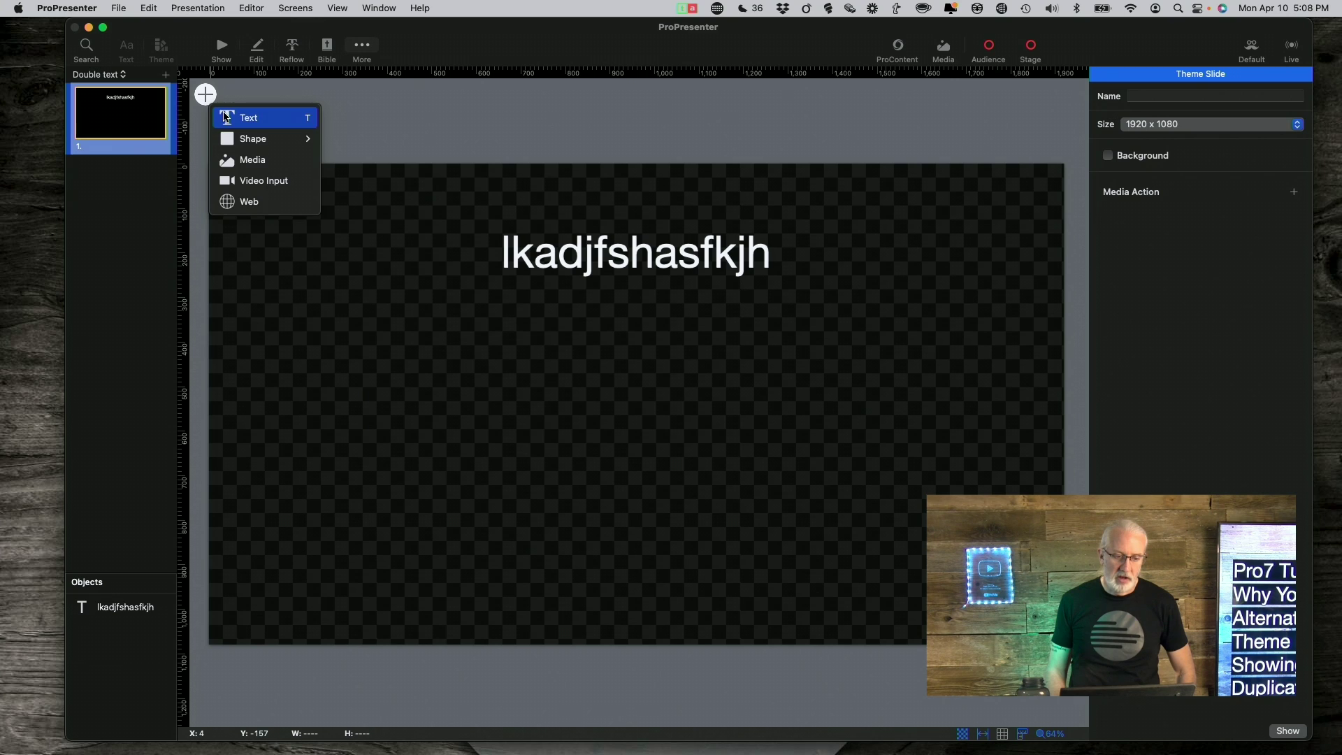
click(224, 117)
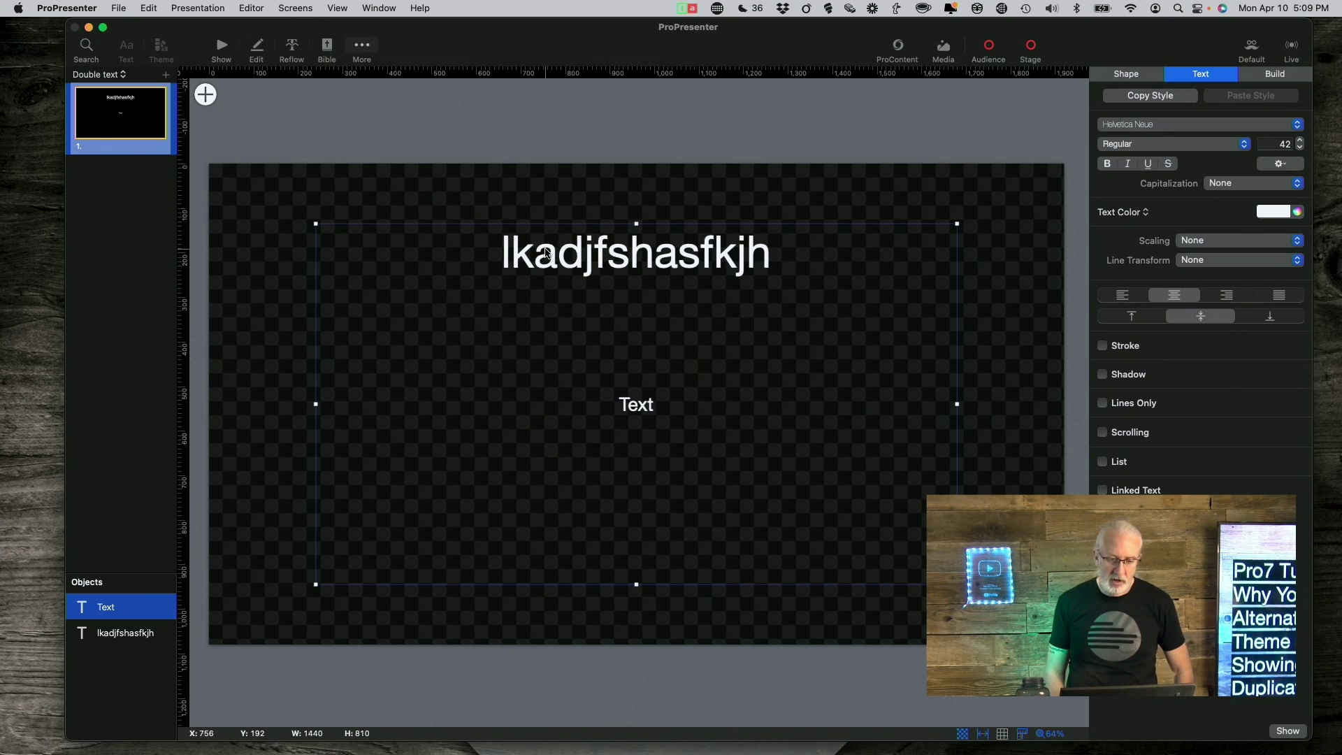
Step: Relink the top placeholder box so it shows the current slide's Notes
scroll(336, 447, right, 2)
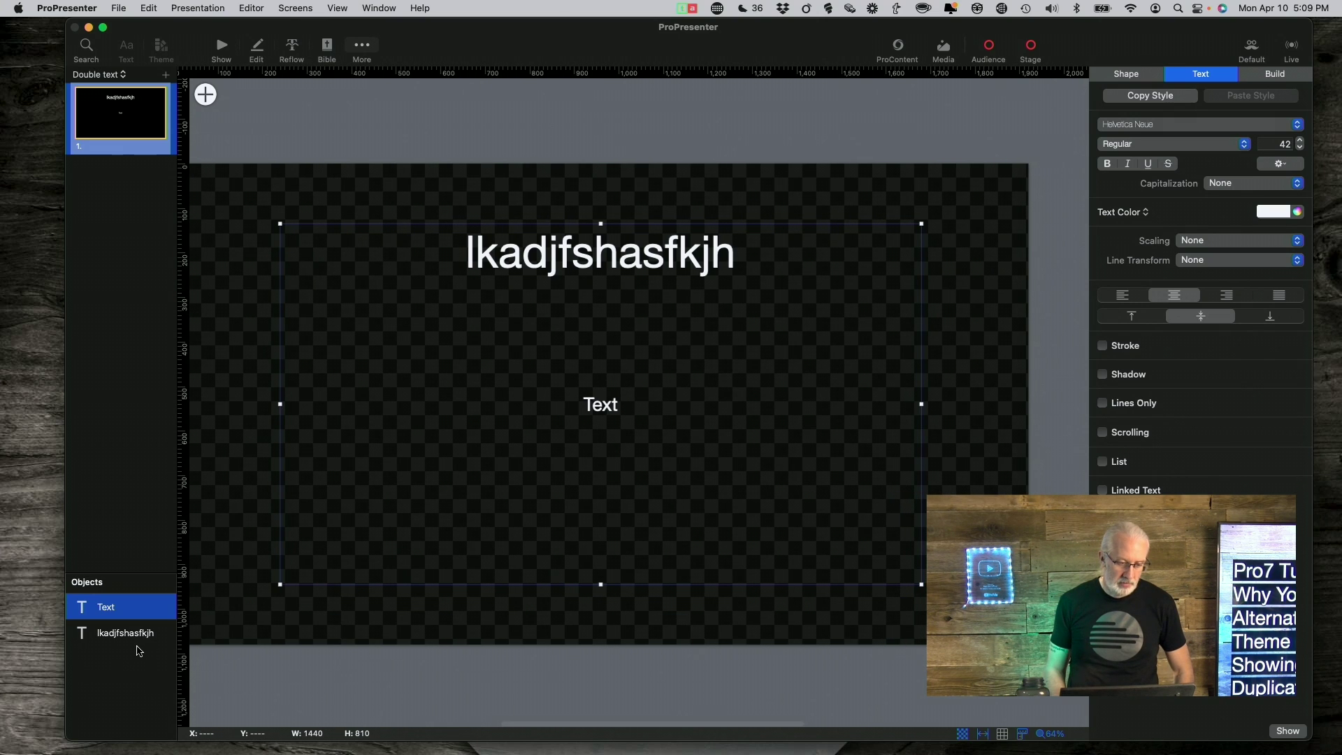
click(115, 634)
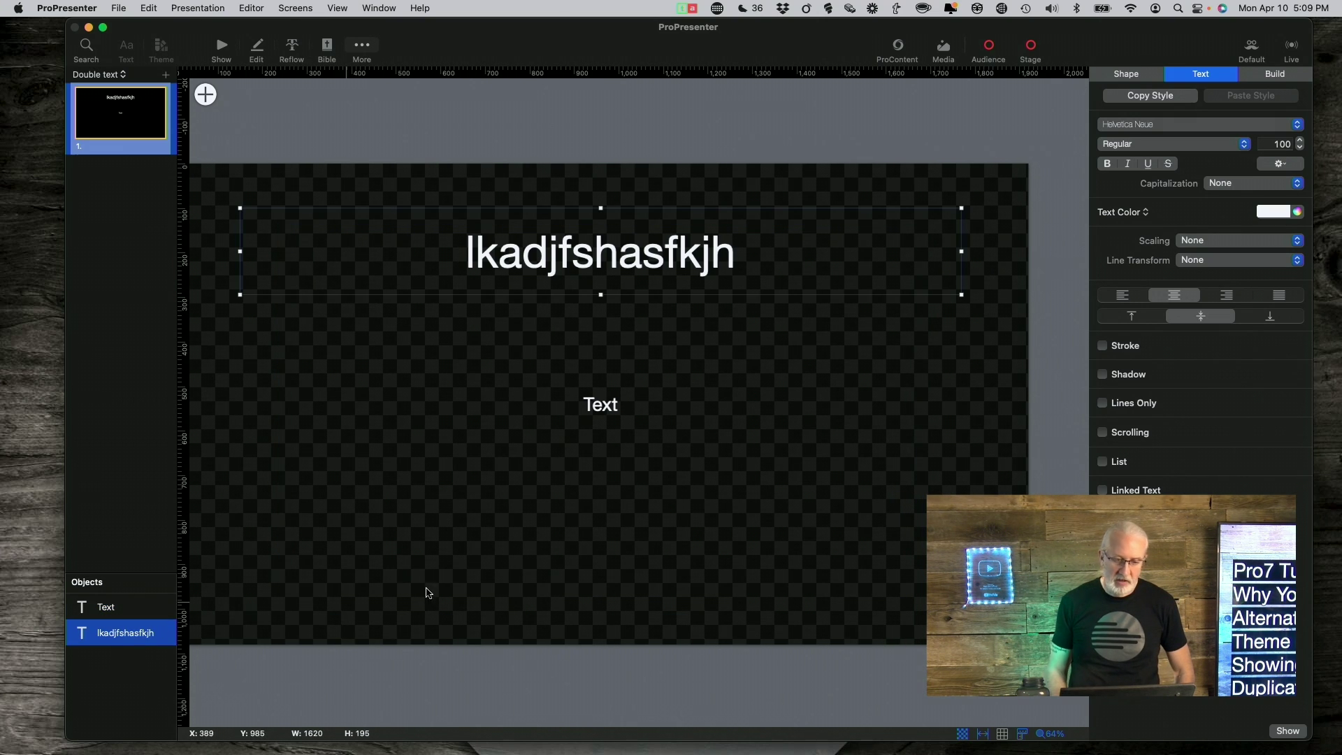
scroll(850, 445, left, 2)
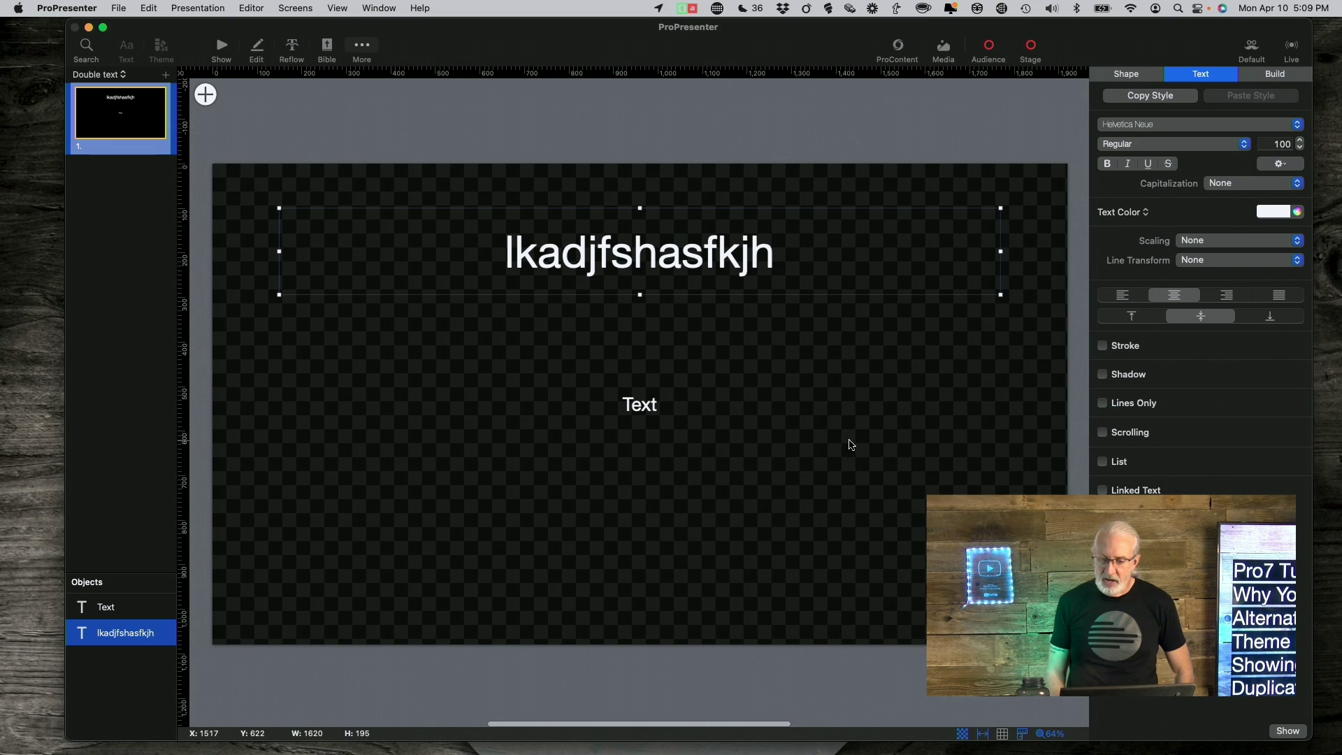
click(1104, 491)
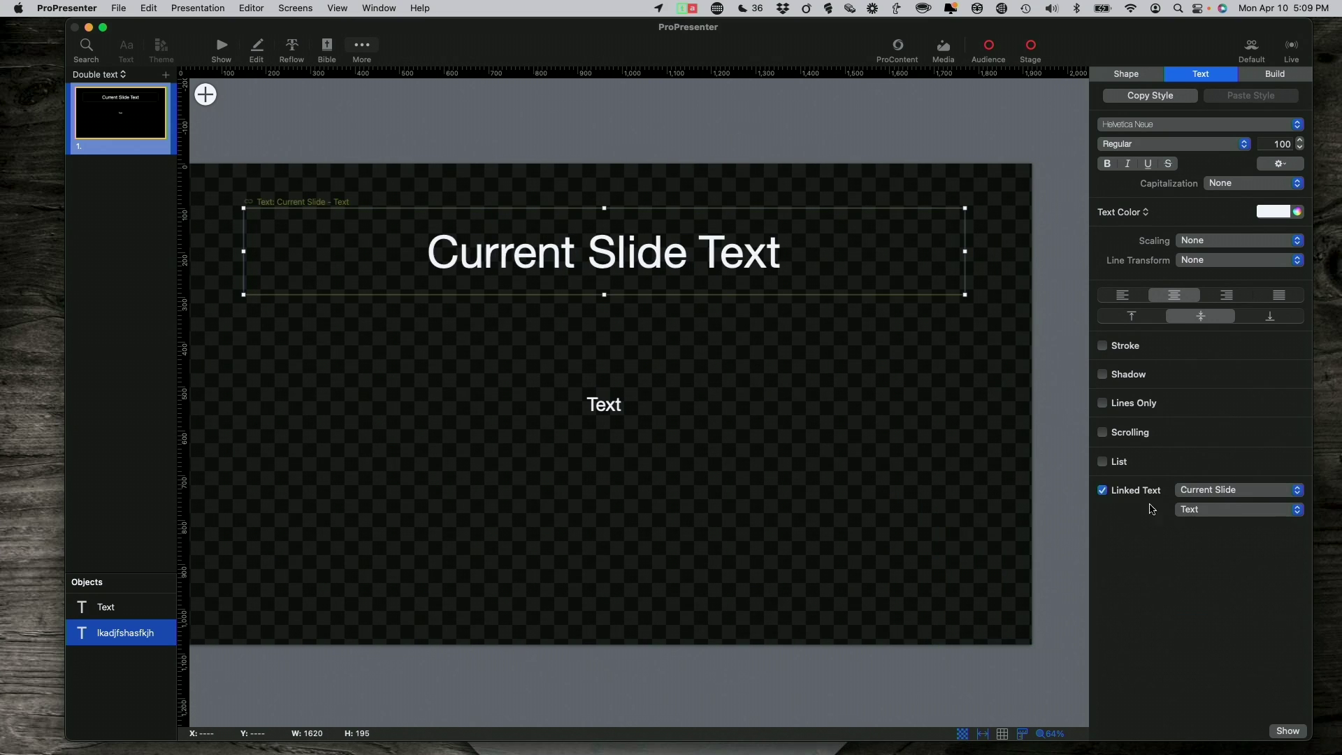
click(1190, 511)
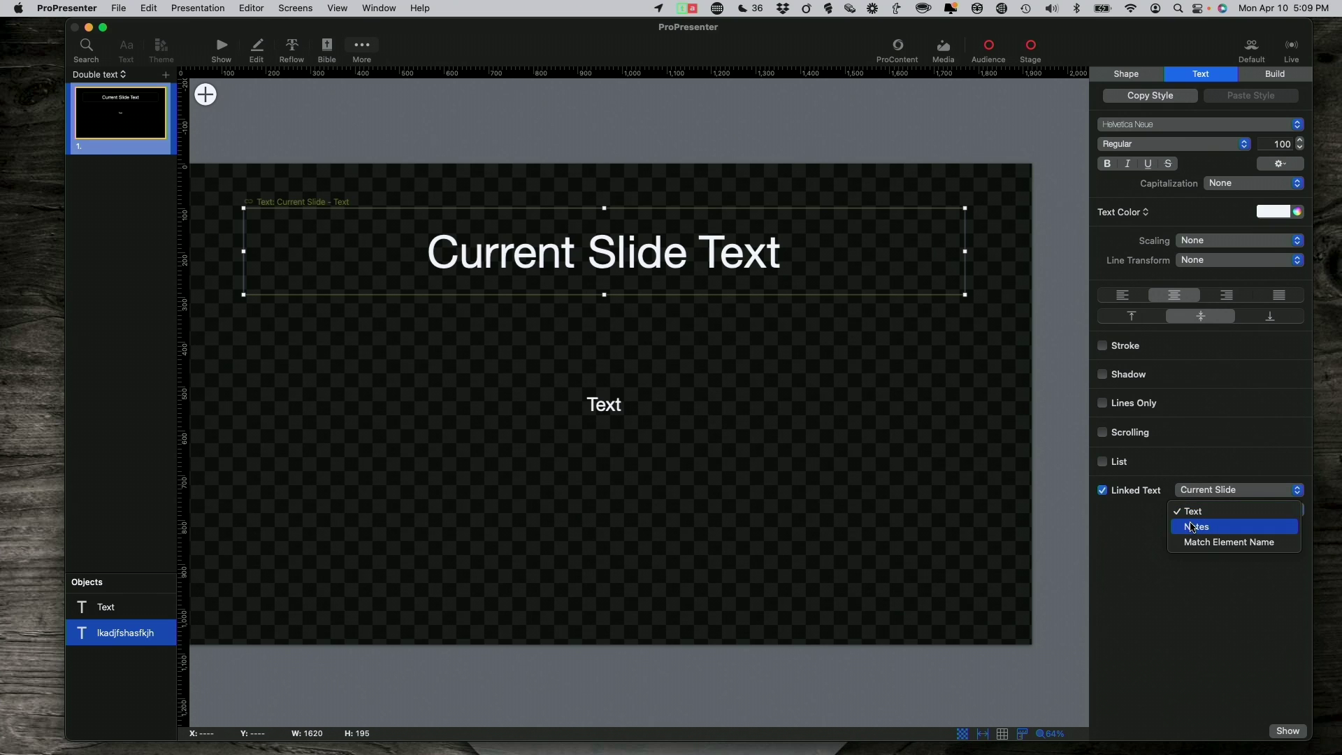
click(1195, 527)
scroll(757, 366, down, 2)
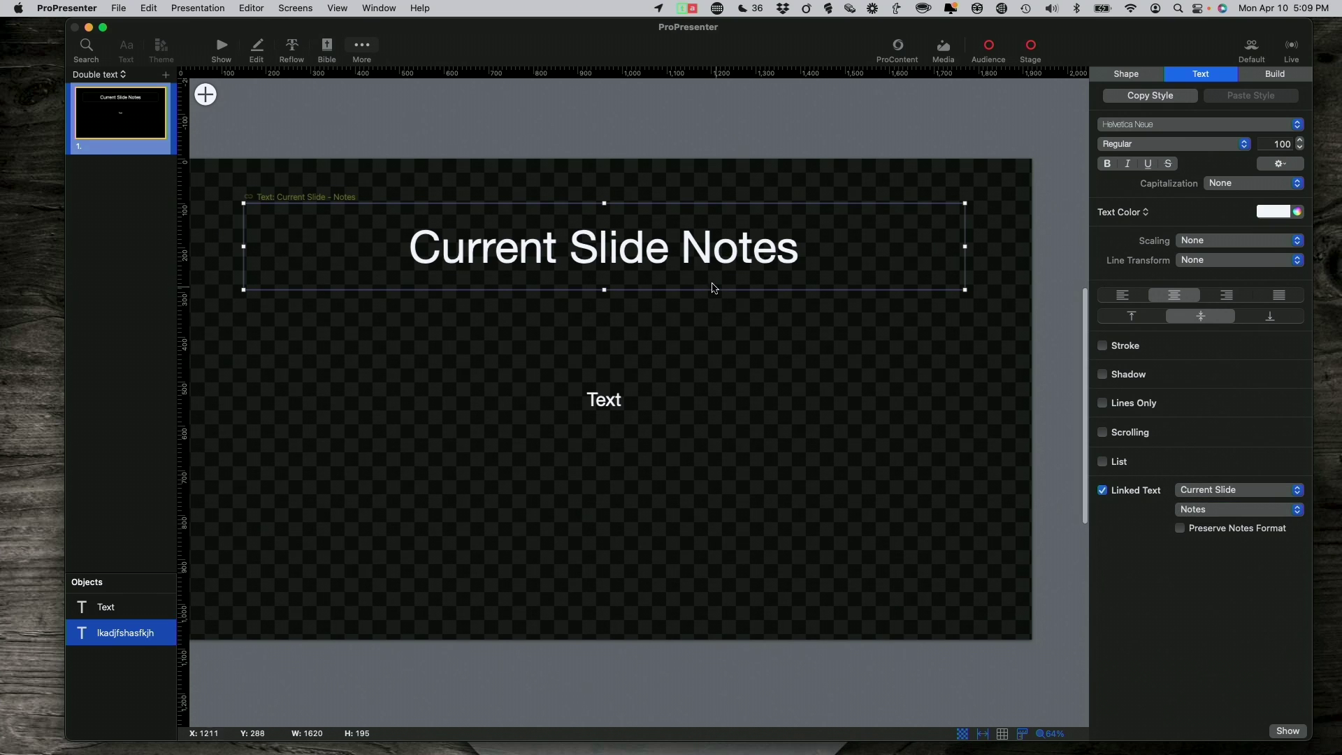
click(608, 389)
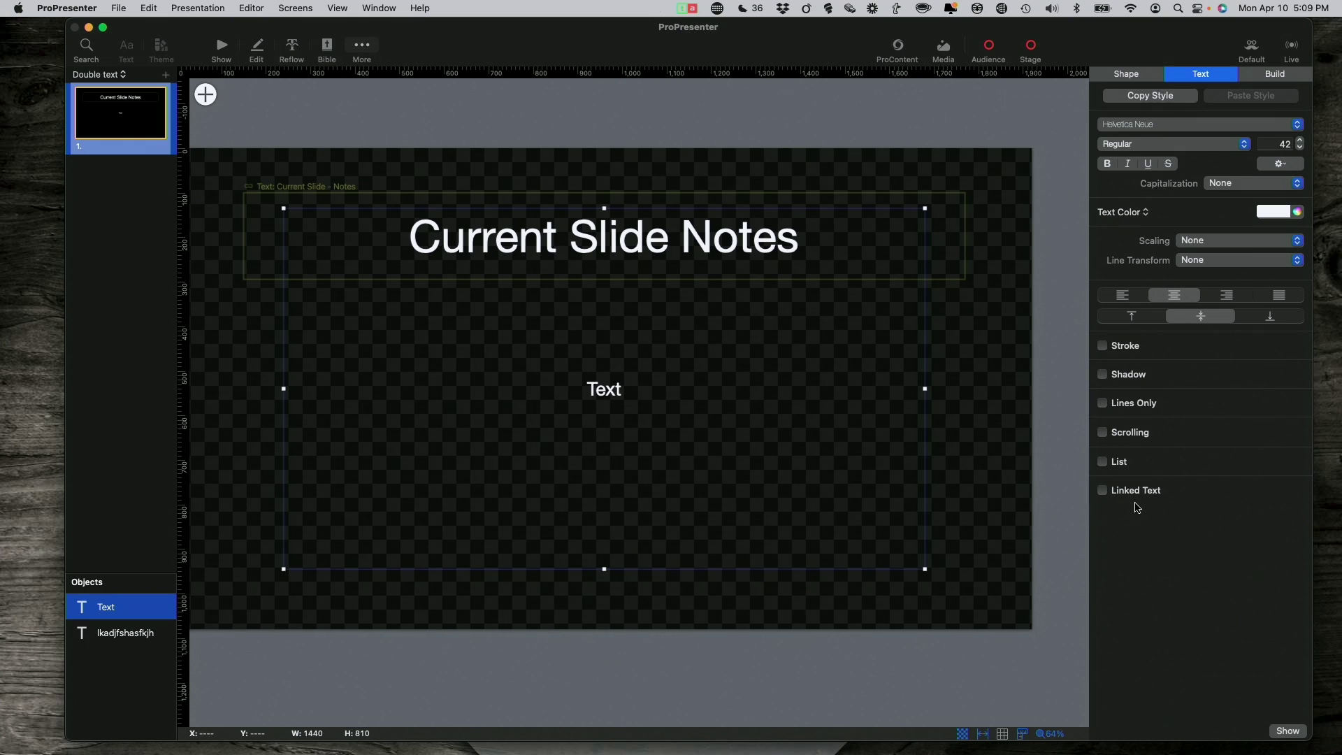
Step: Enable Visibility on the large Text box with an all-conditions rule: slide Text does not have text
scroll(1035, 192, down, 2)
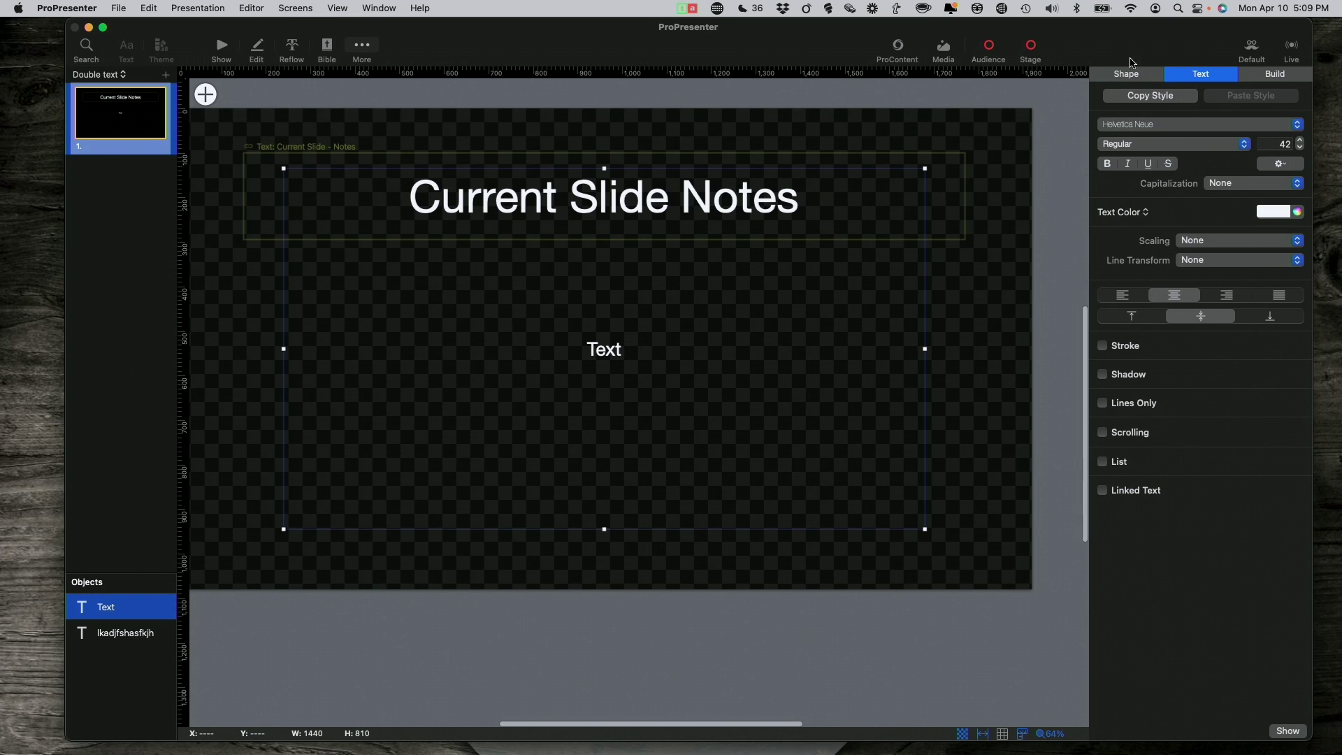
click(1127, 73)
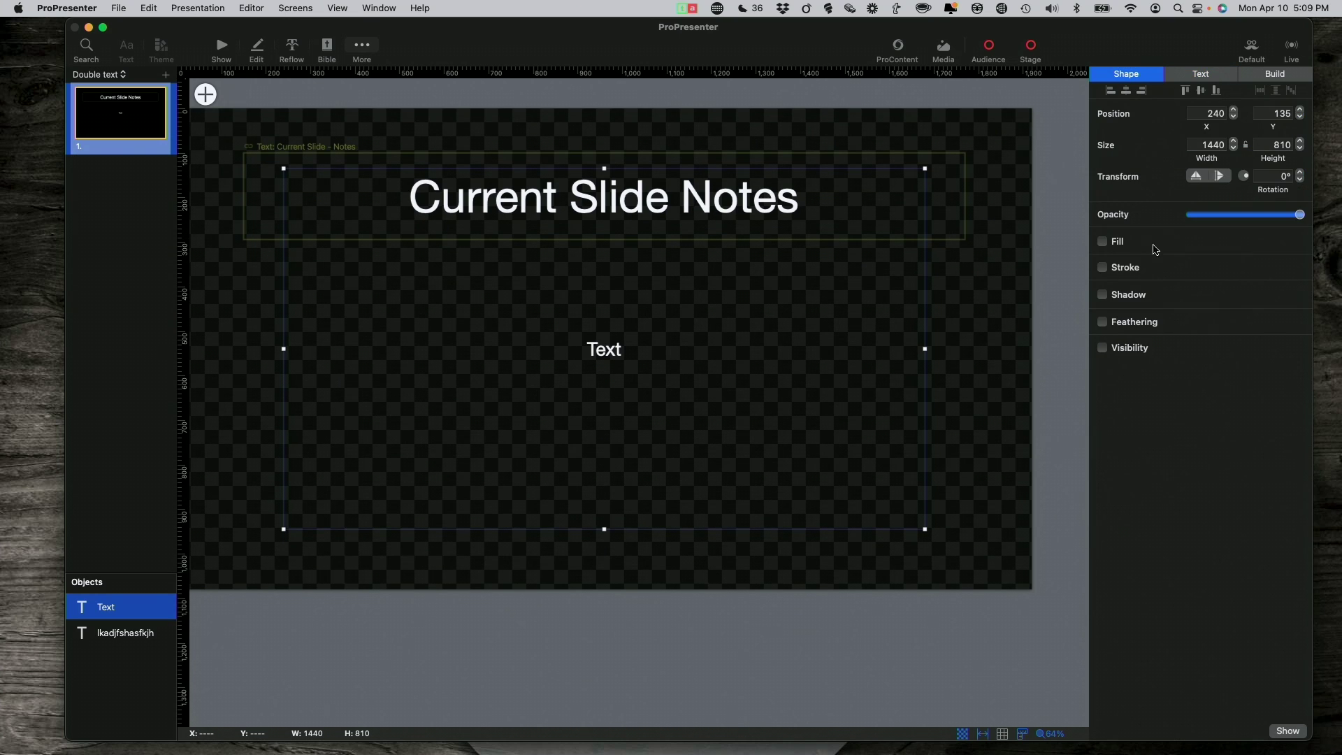
click(1103, 349)
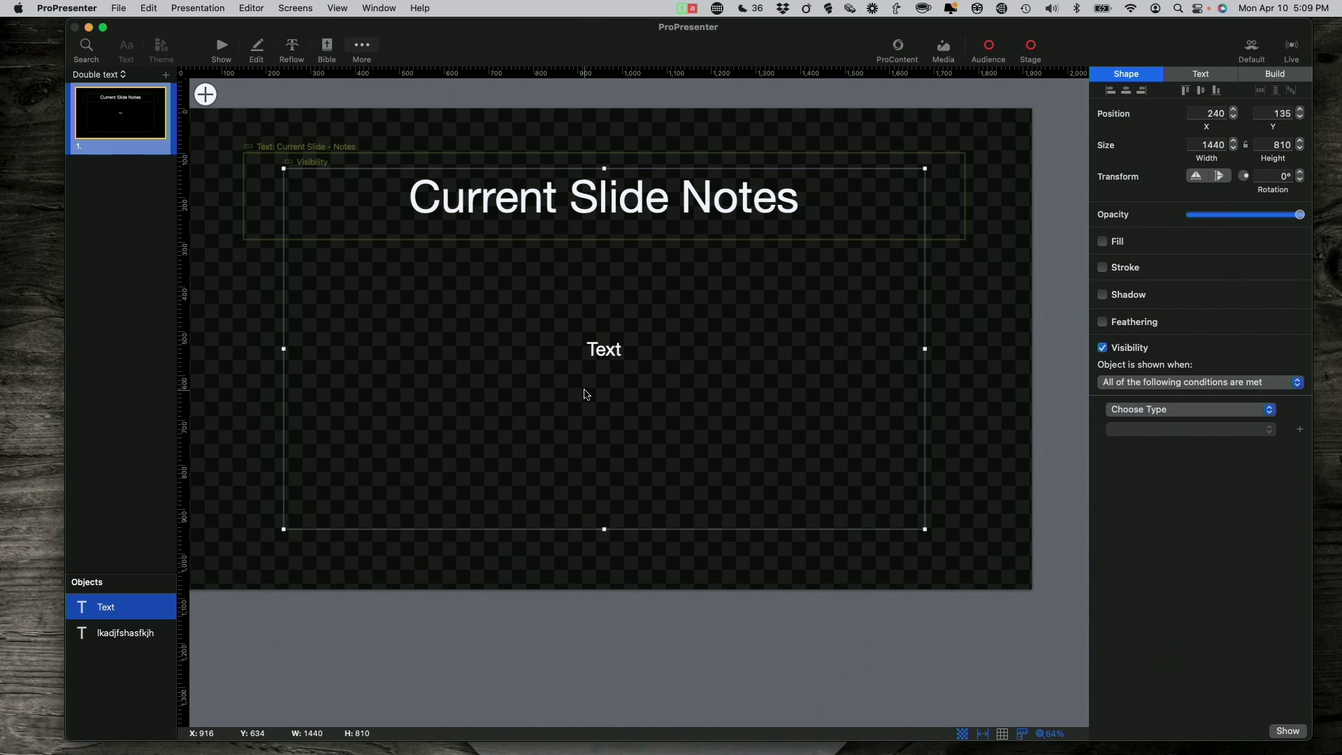
scroll(773, 420, down, 1)
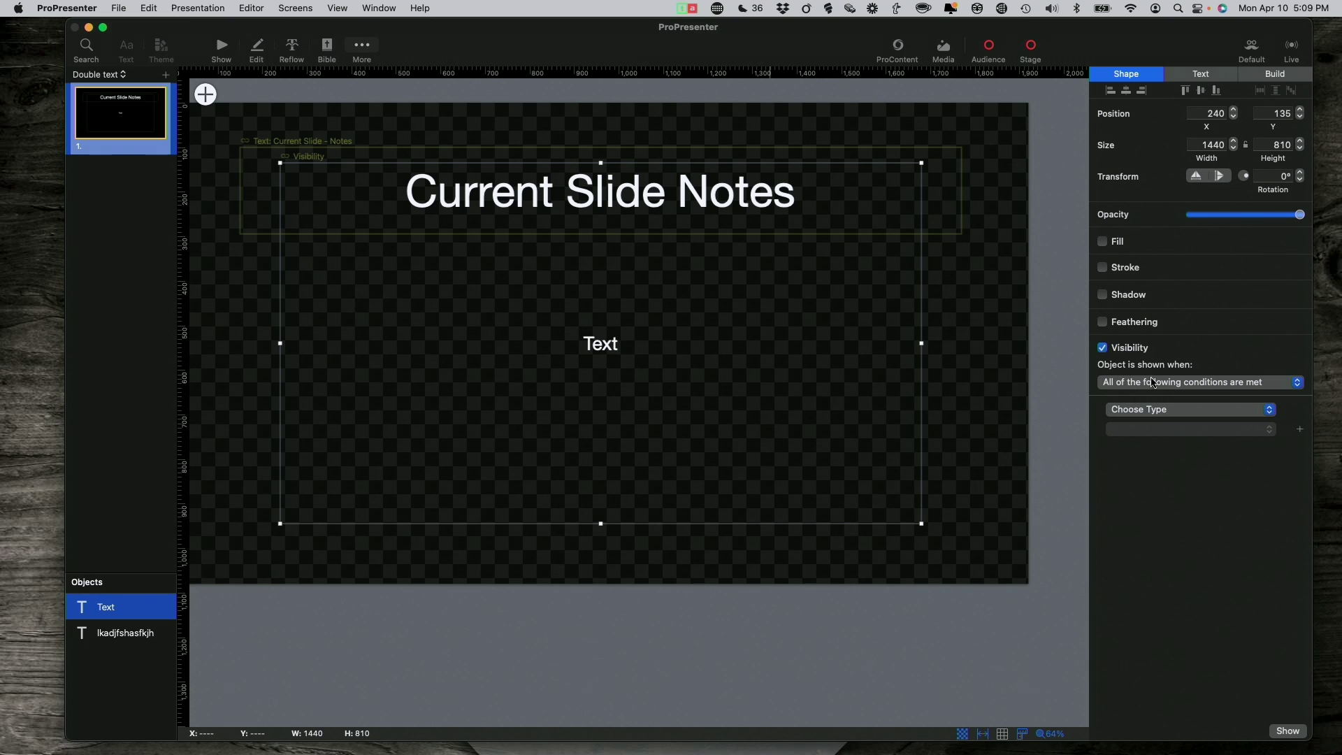
click(1297, 384)
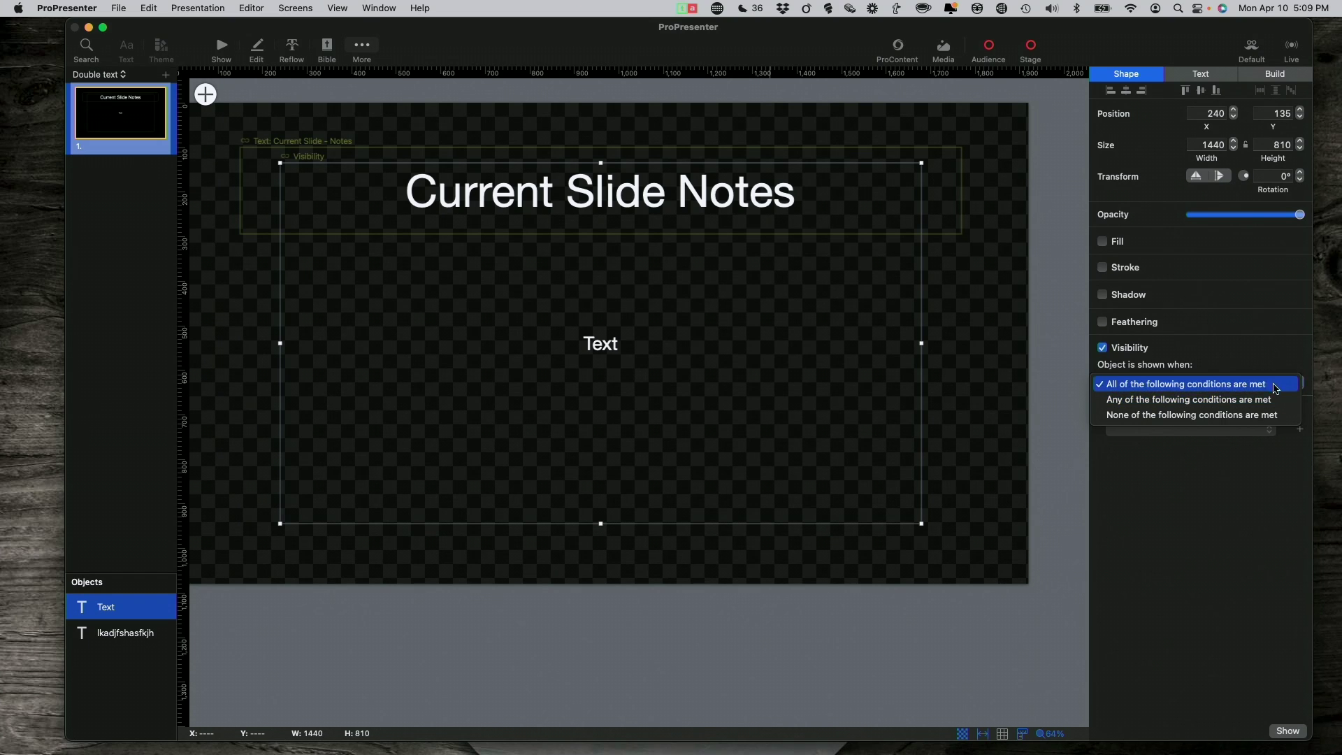
click(1271, 364)
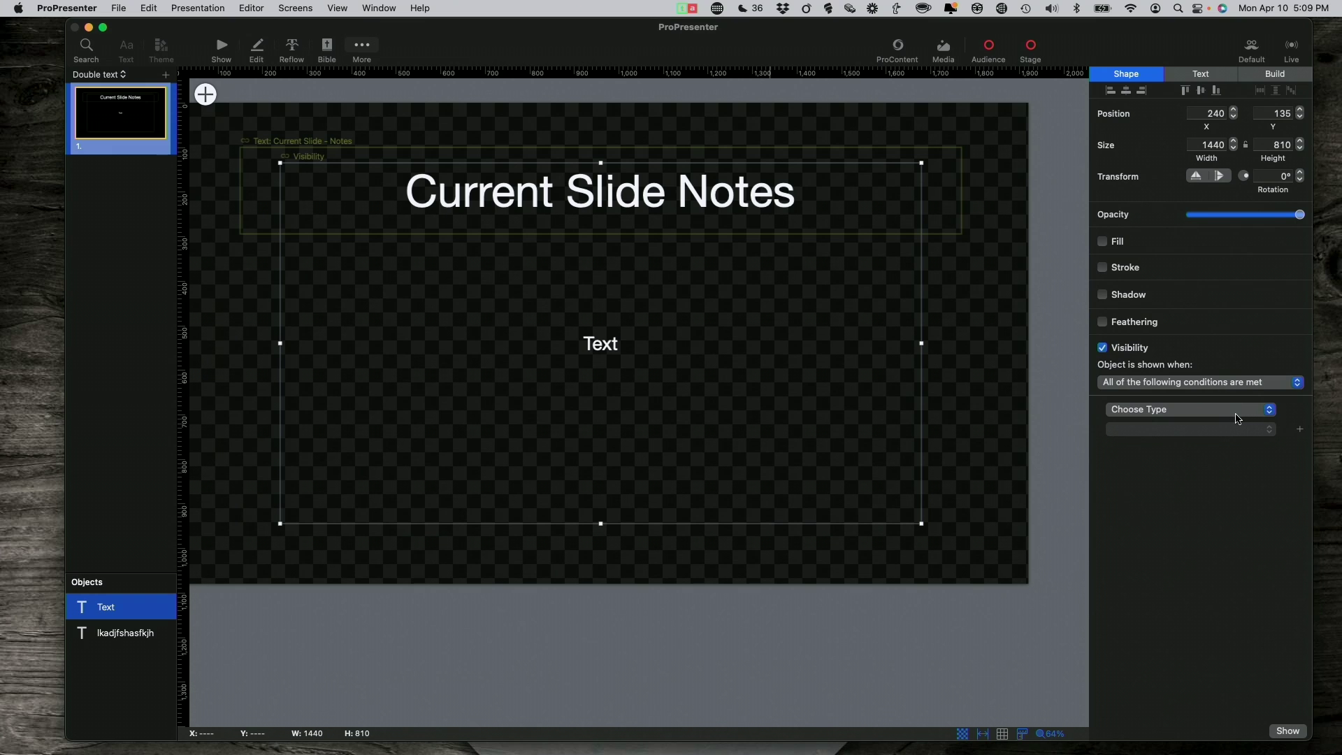
click(1237, 418)
mouse_move(1239, 418)
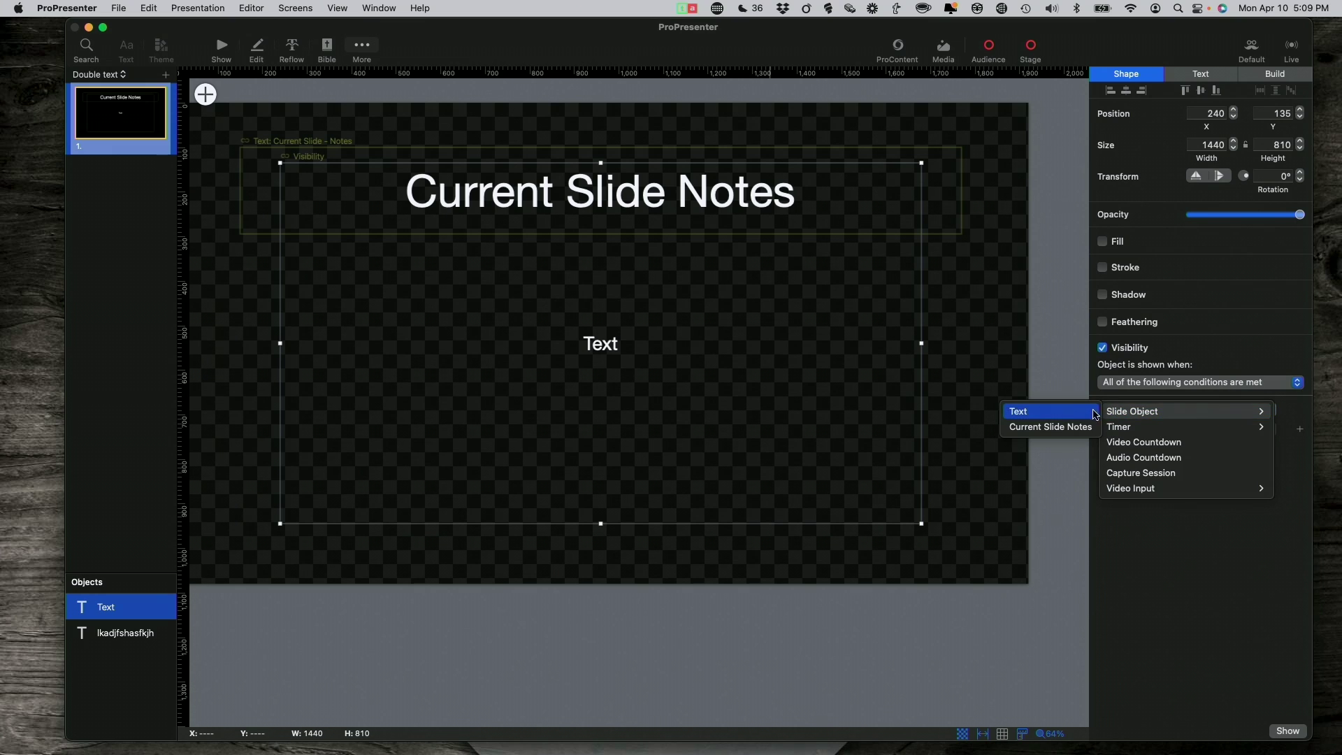
click(1095, 414)
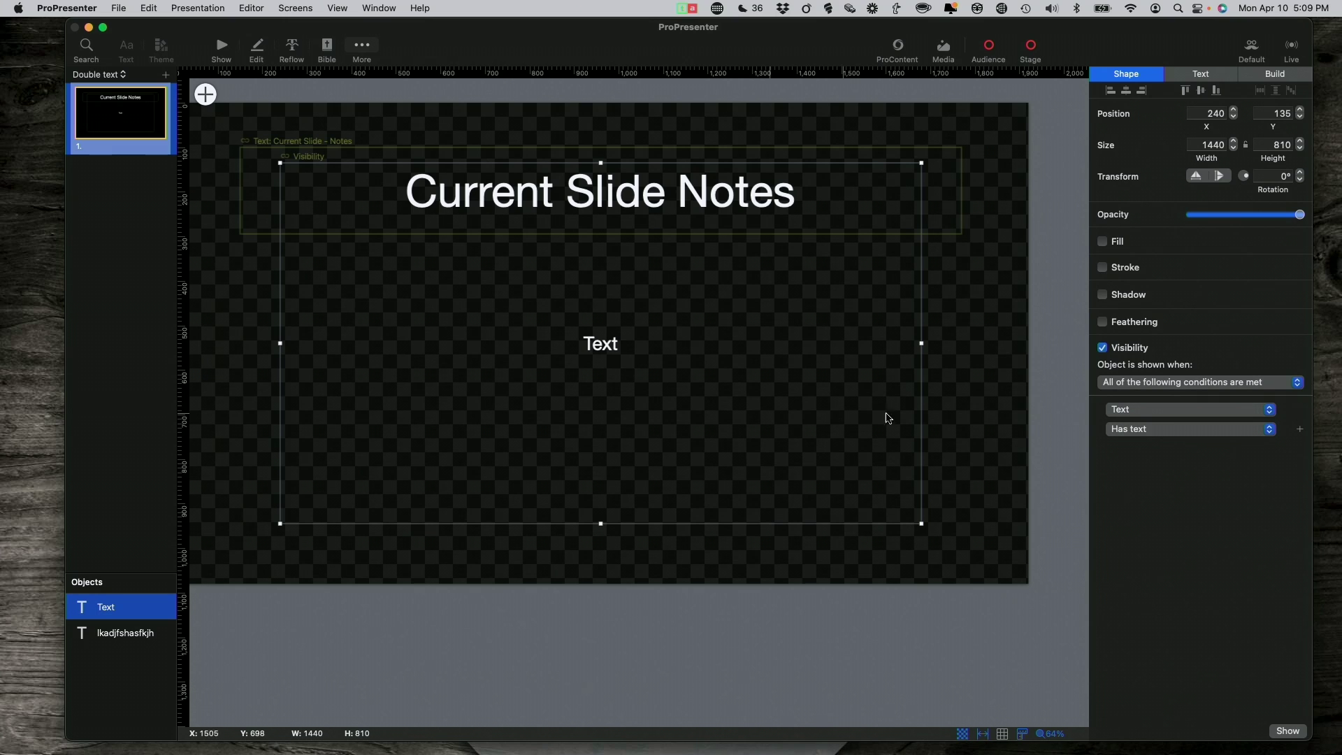
click(1167, 434)
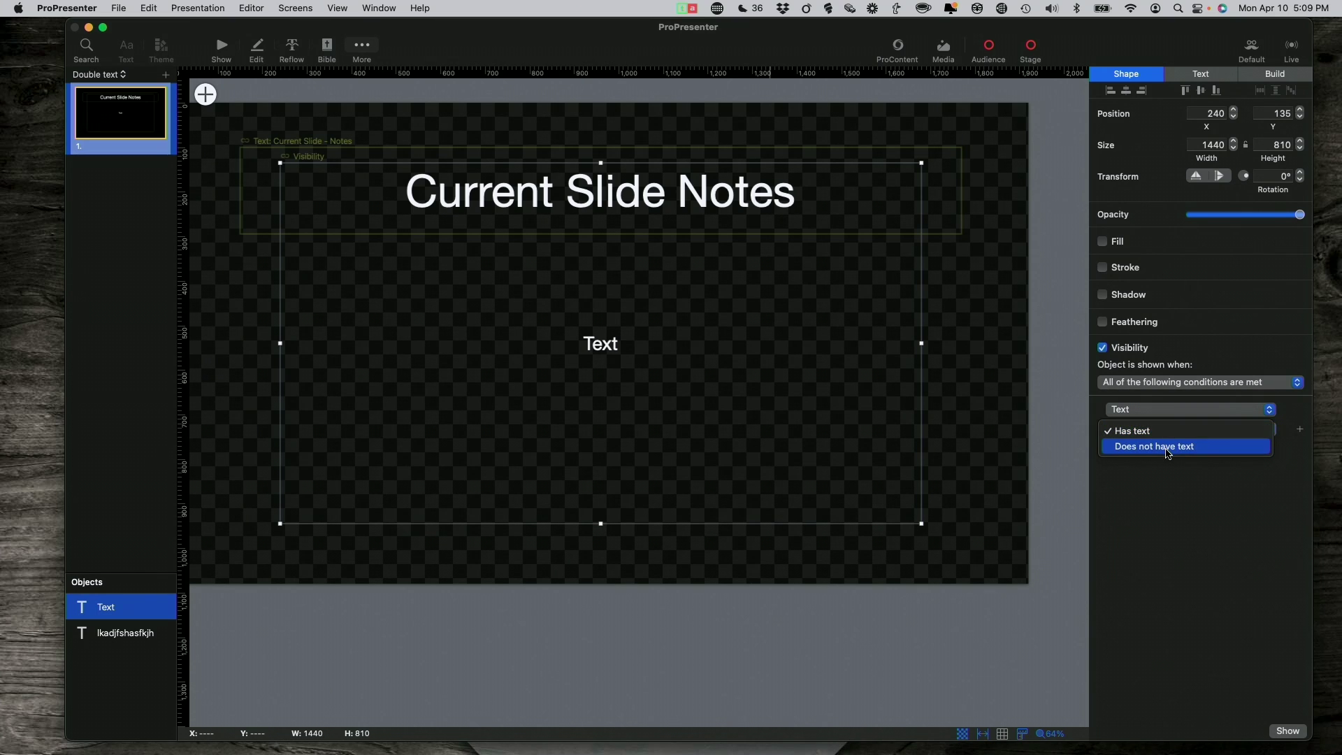
click(1167, 453)
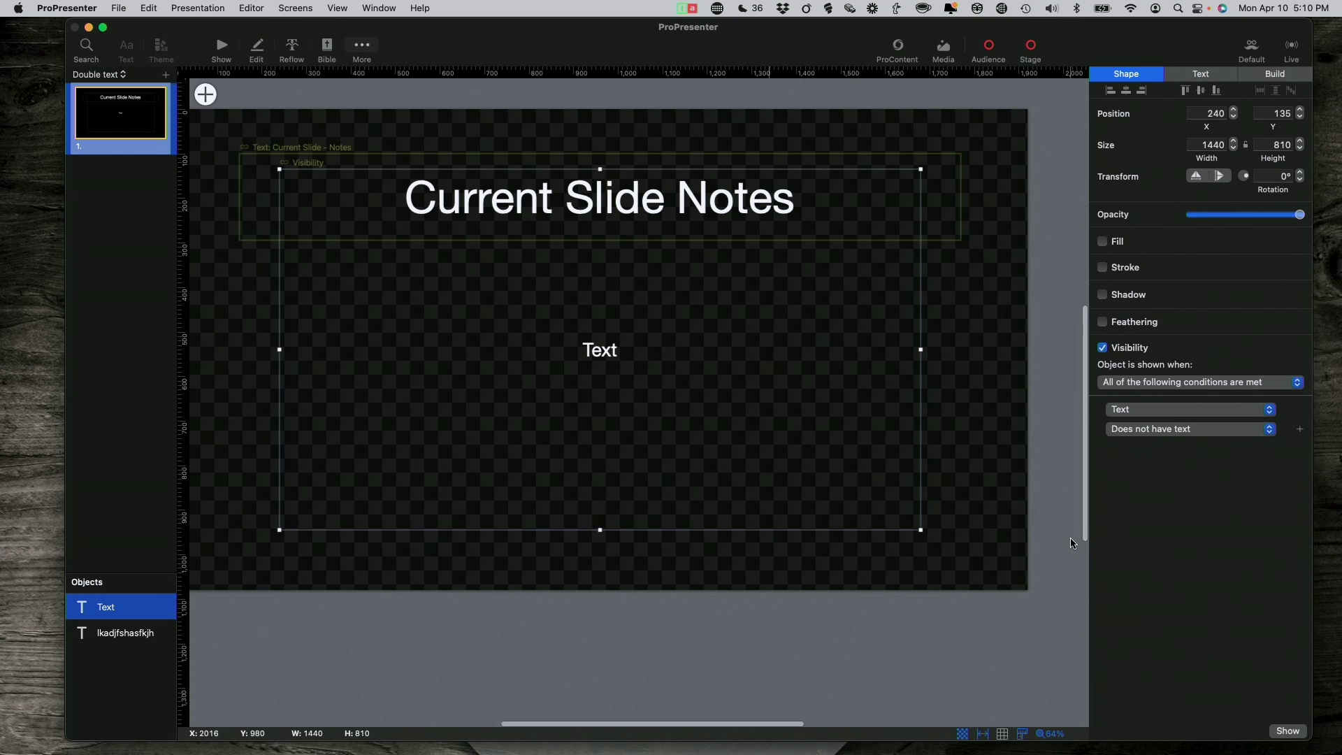
scroll(628, 349, up, 1)
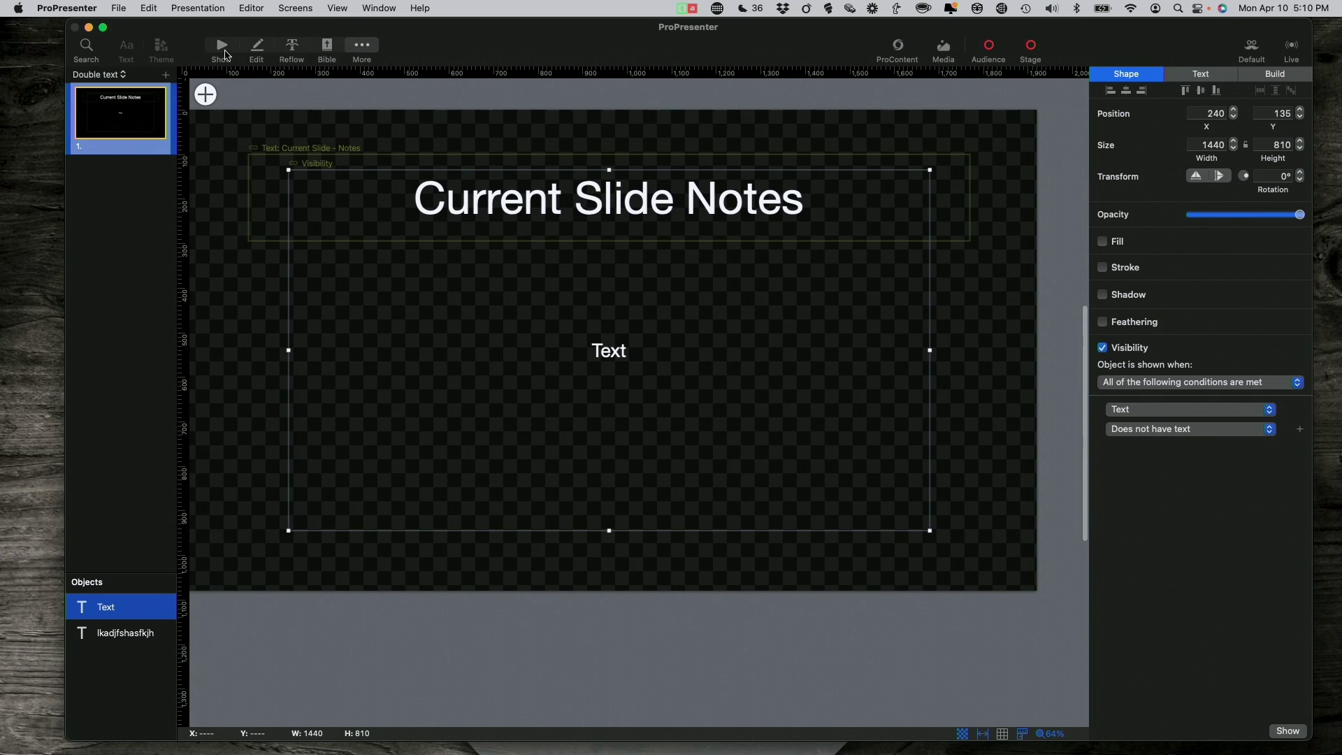
Step: Reapply the Double text Theme Slide to slide 2 and take it live, showing 'these are the notes'
click(224, 51)
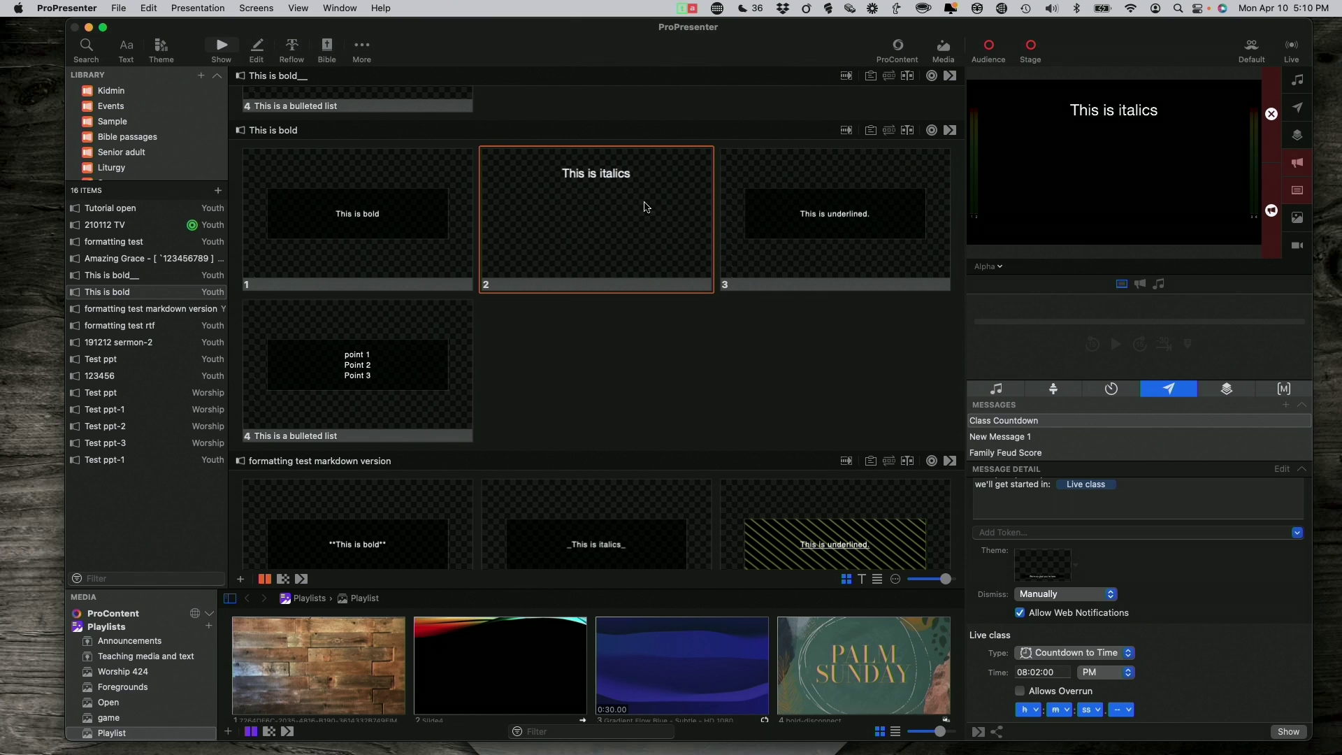
right_click(643, 220)
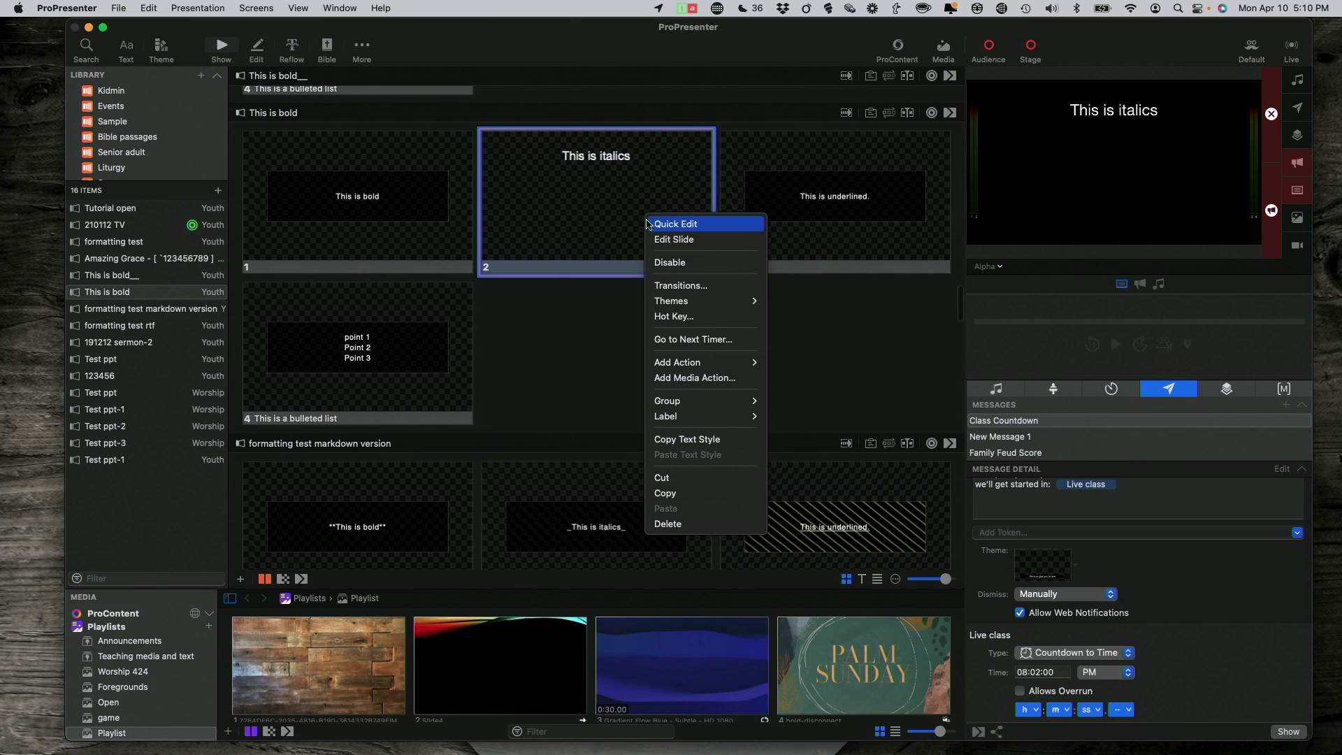
mouse_move(682, 303)
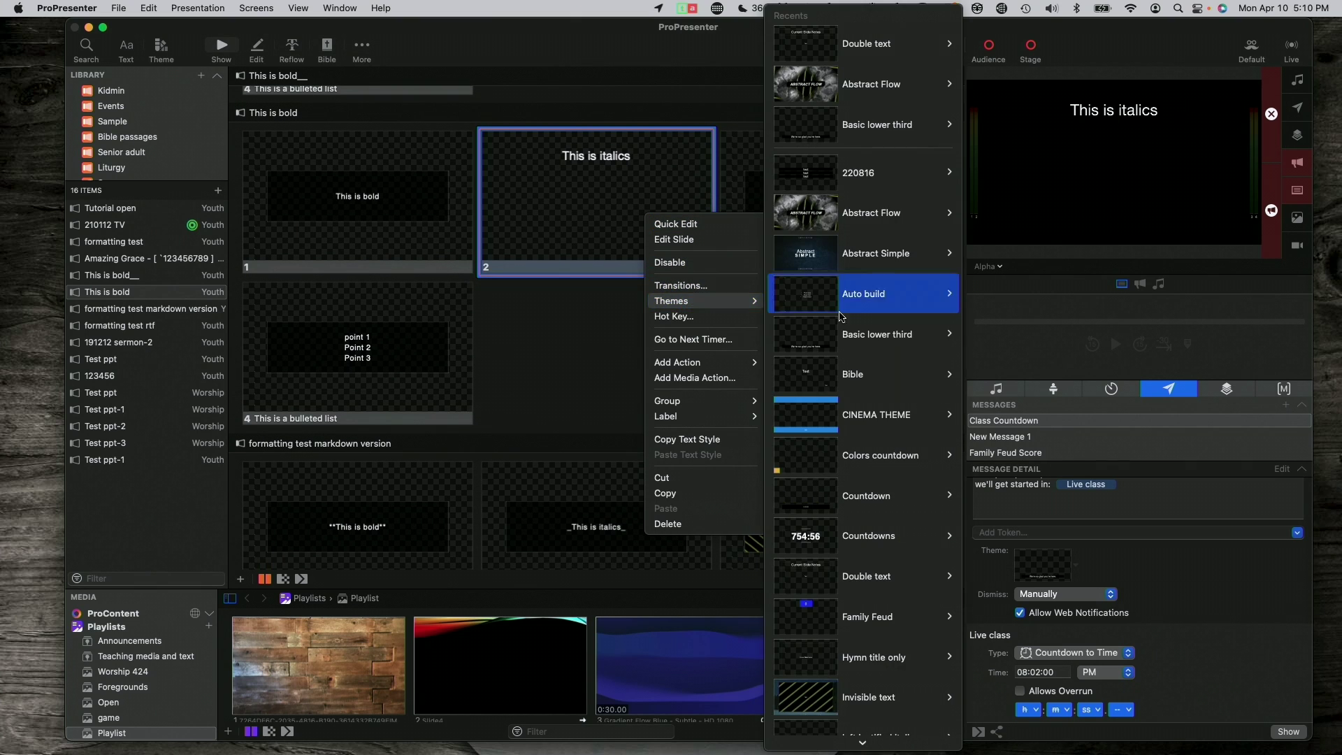
mouse_move(889, 576)
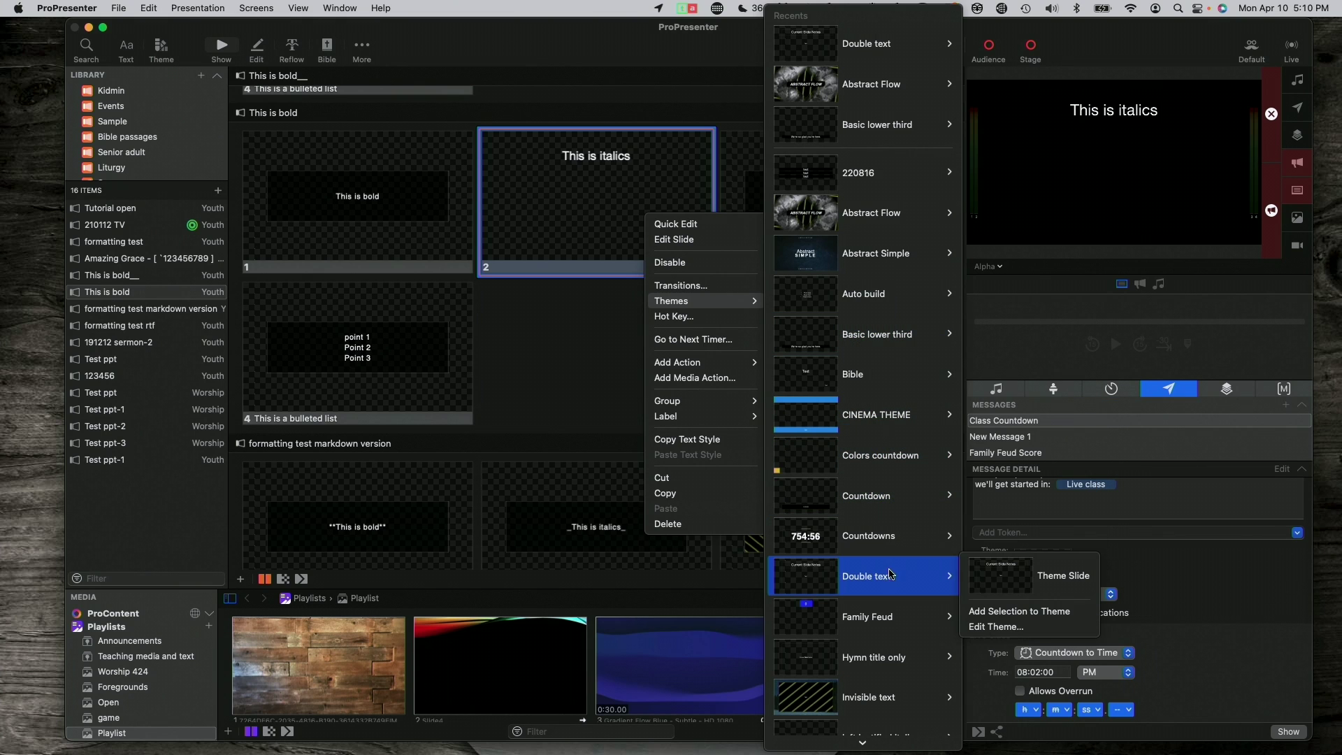
click(1001, 584)
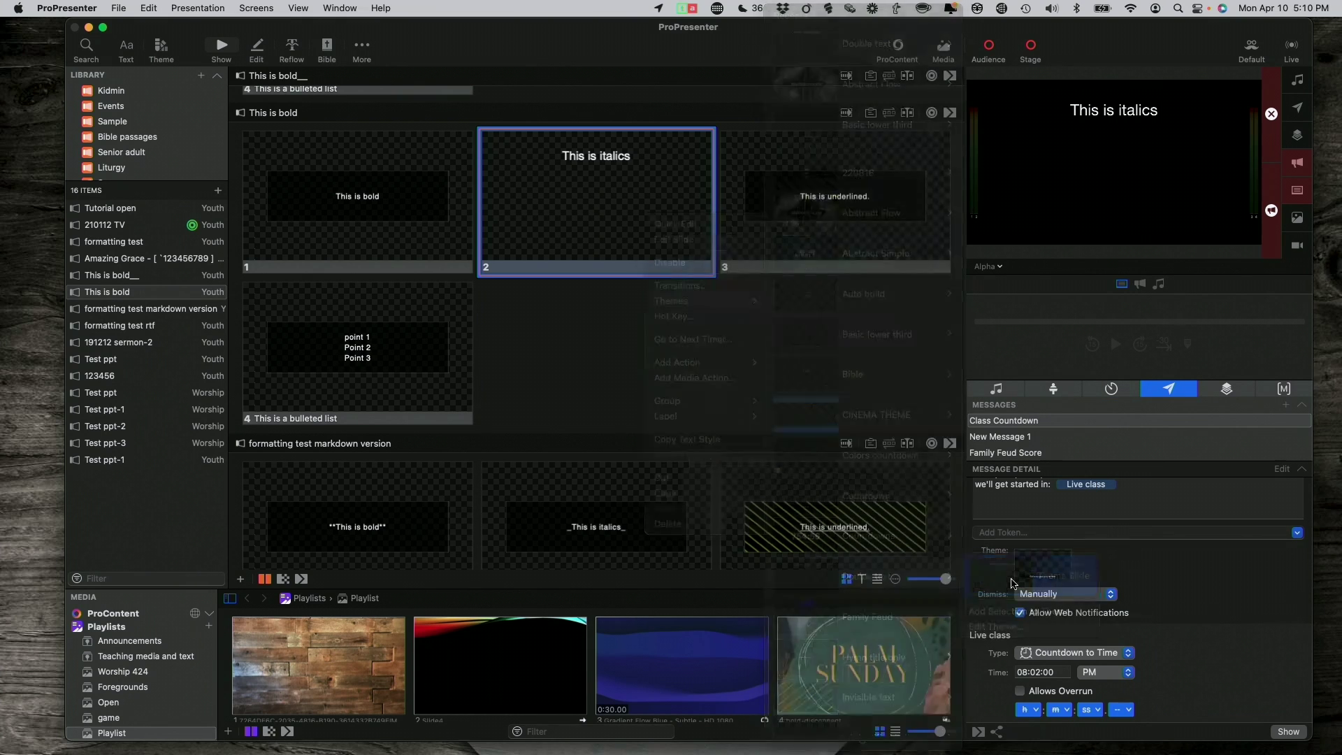
scroll(584, 291, down, 2)
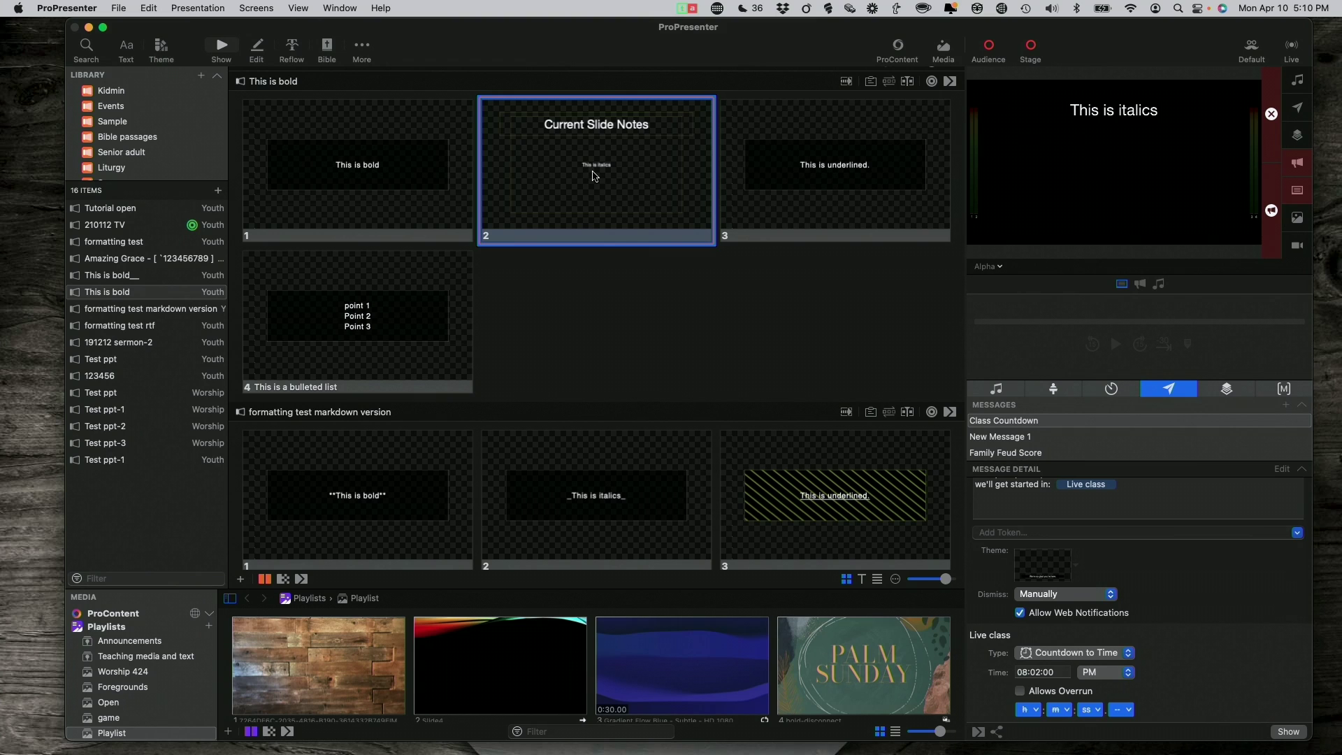
click(593, 176)
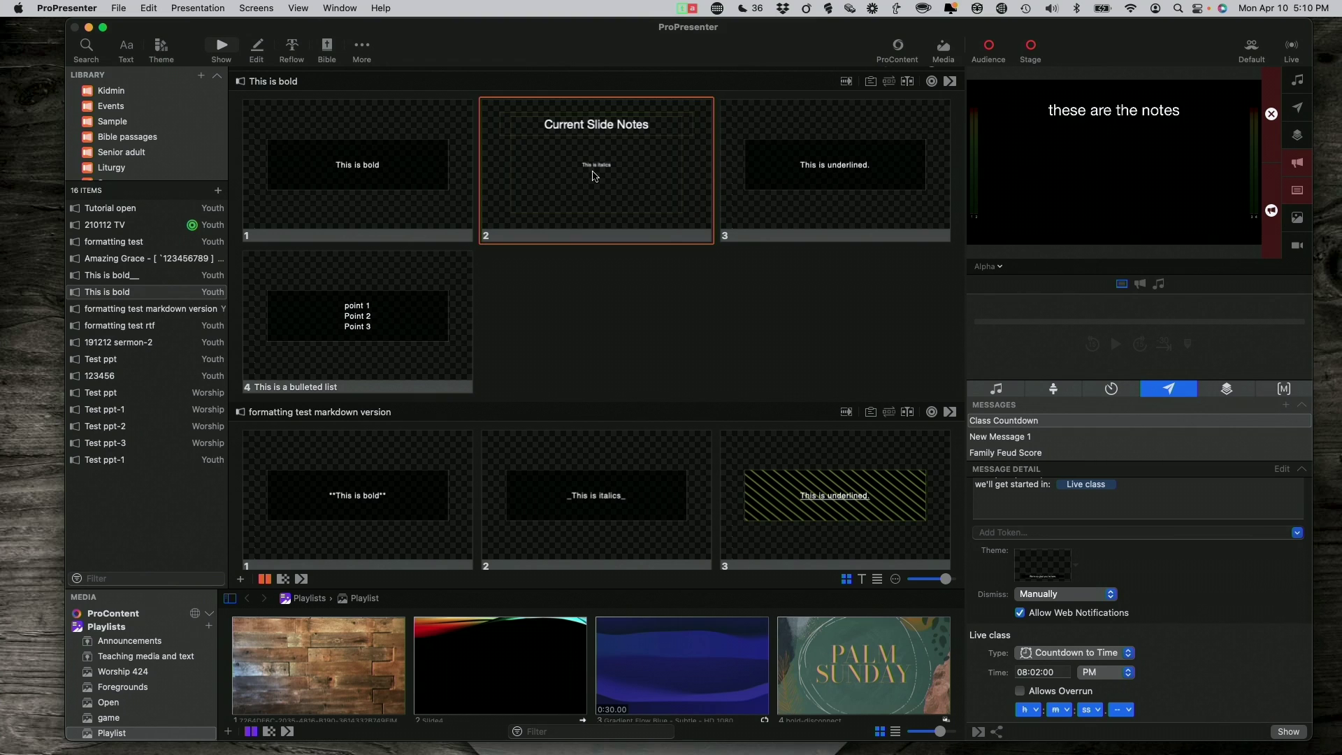